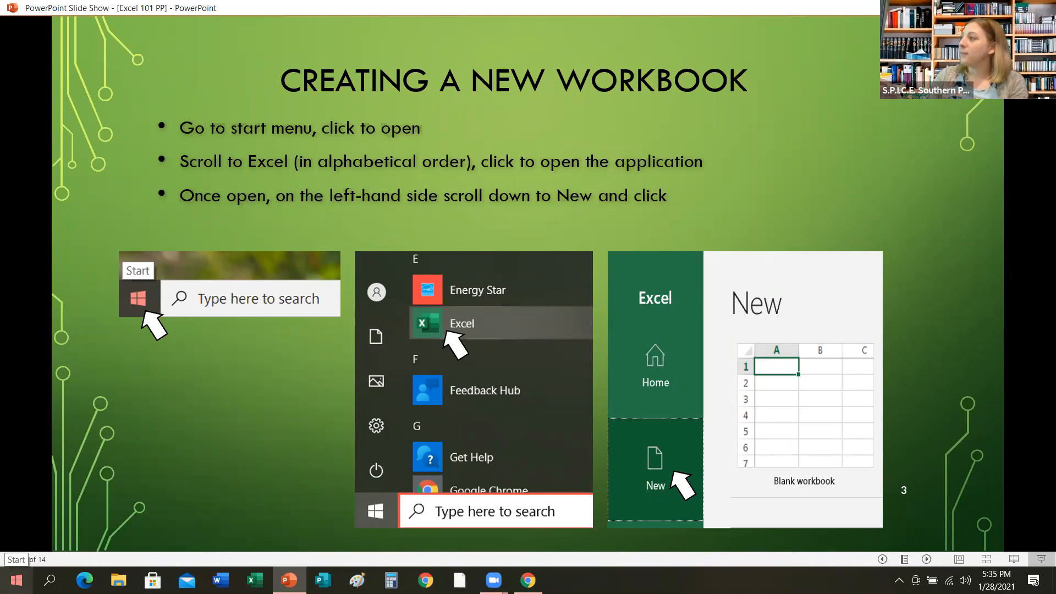
Launch Excel from the Start menu's alphabetical app list.
left_click(17, 580)
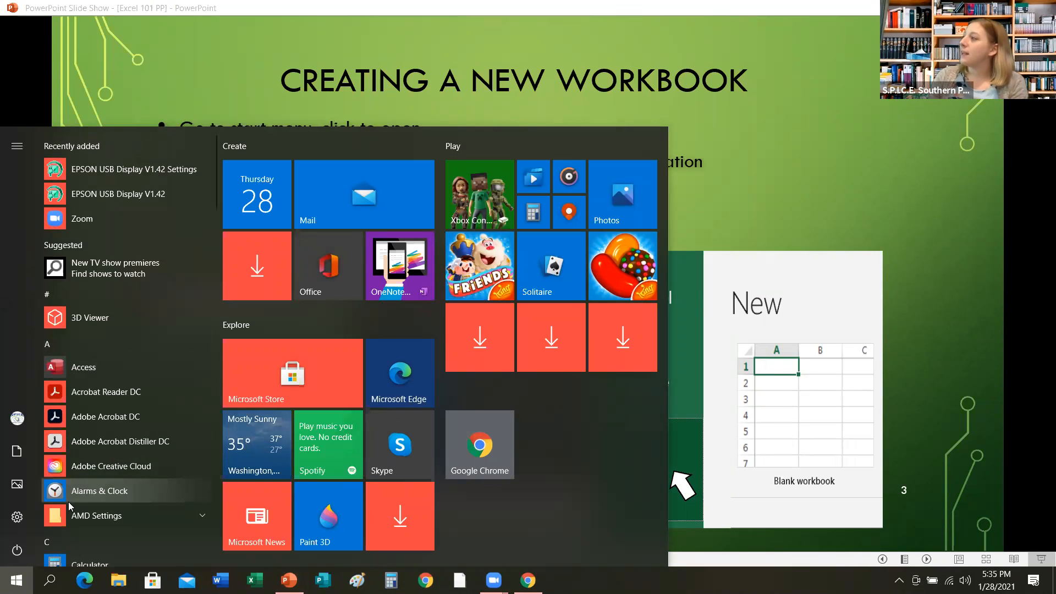
scroll(69, 506, "down", 5)
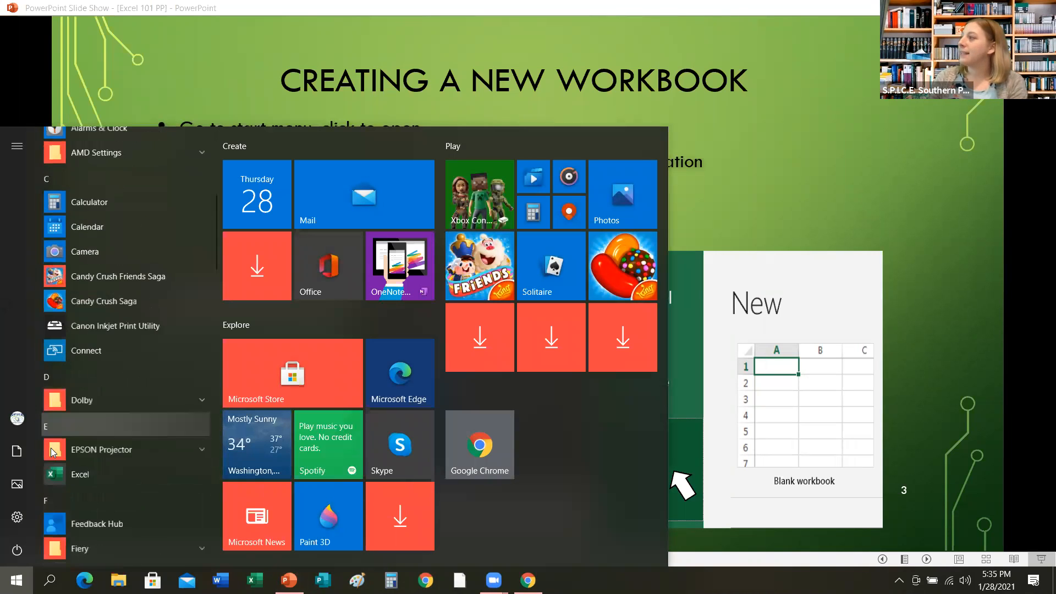
left_click(63, 449)
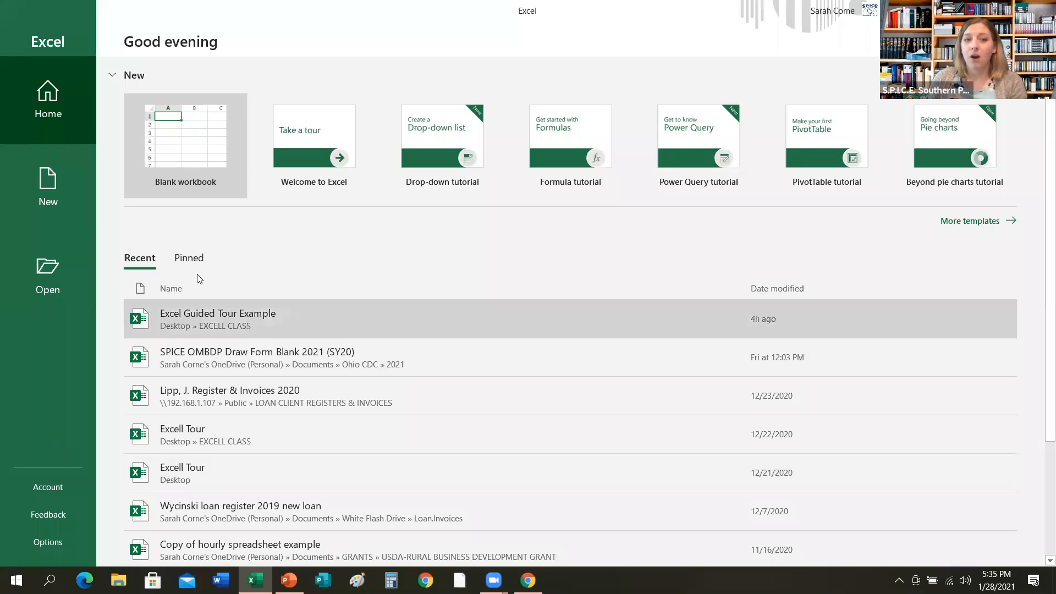
Create a new blank workbook and add a second worksheet to it.
left_click(50, 193)
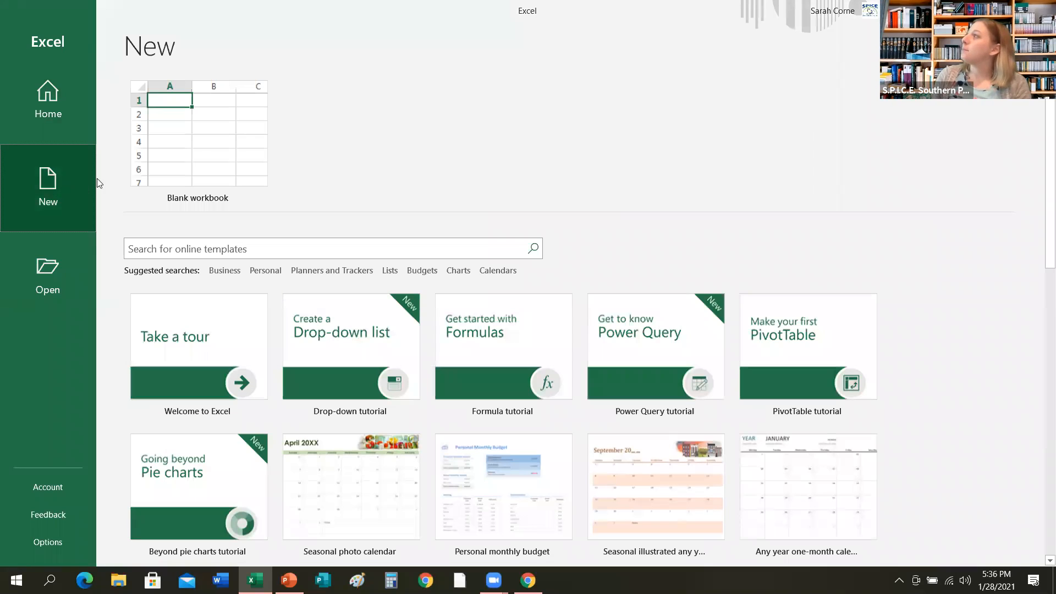
left_click(211, 143)
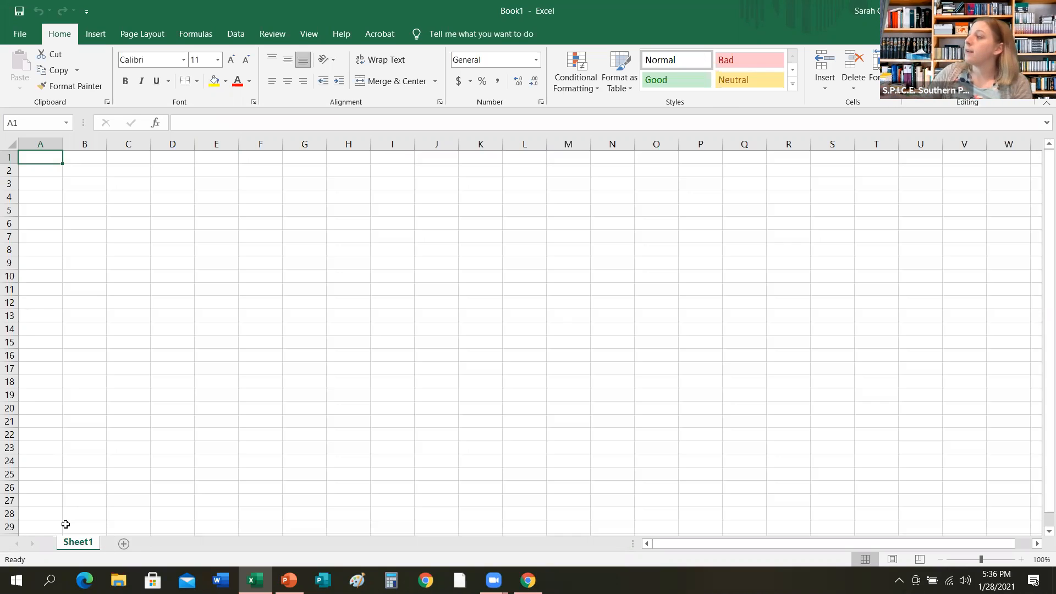
left_click(124, 545)
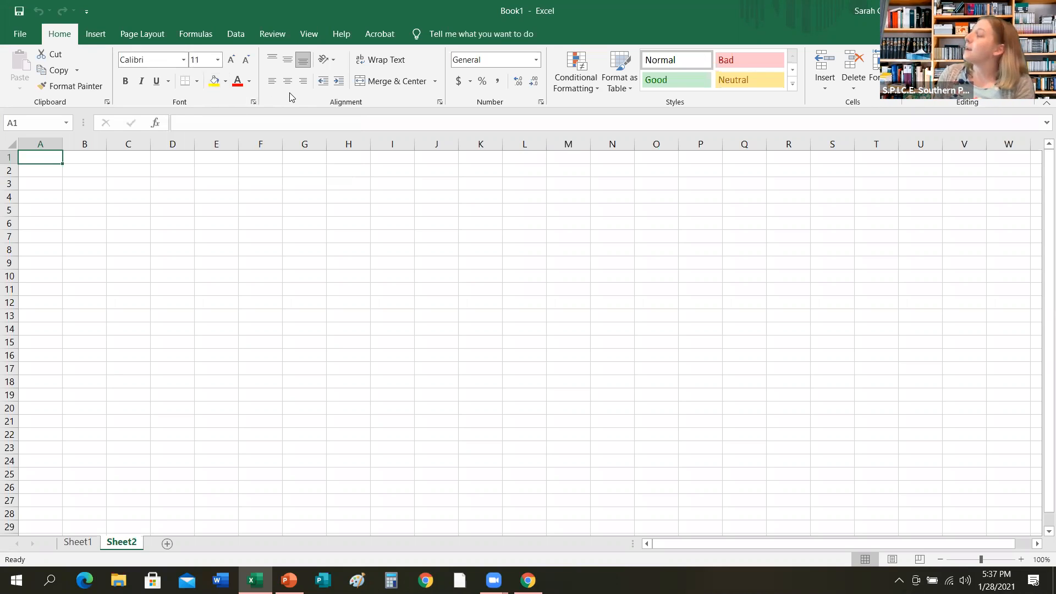
Switch to the PowerPoint slide show and advance two slides to the saving instructions.
mouse_move(289, 581)
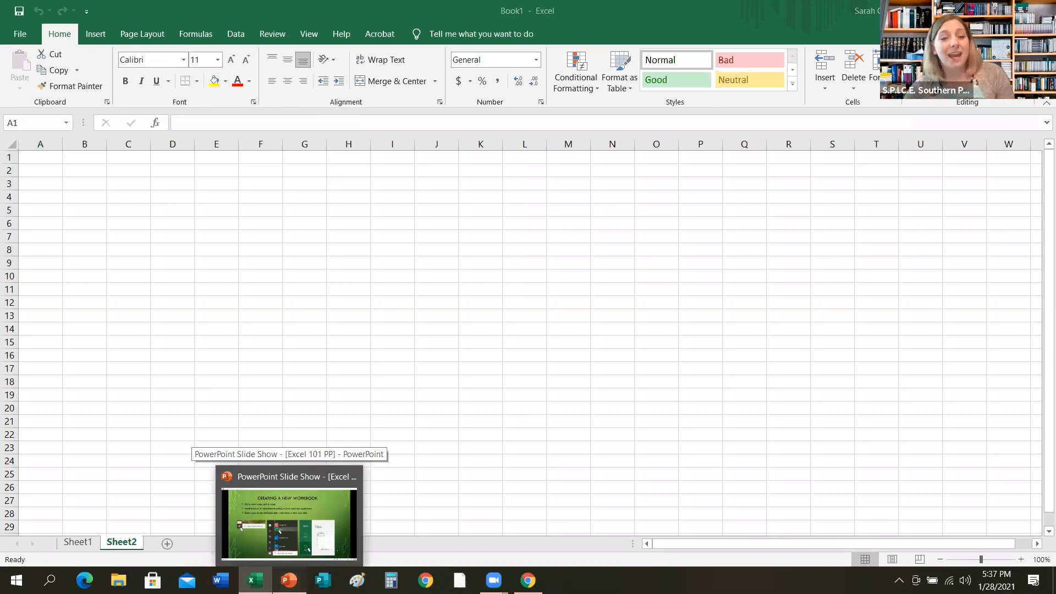
left_click(289, 519)
key("Right")
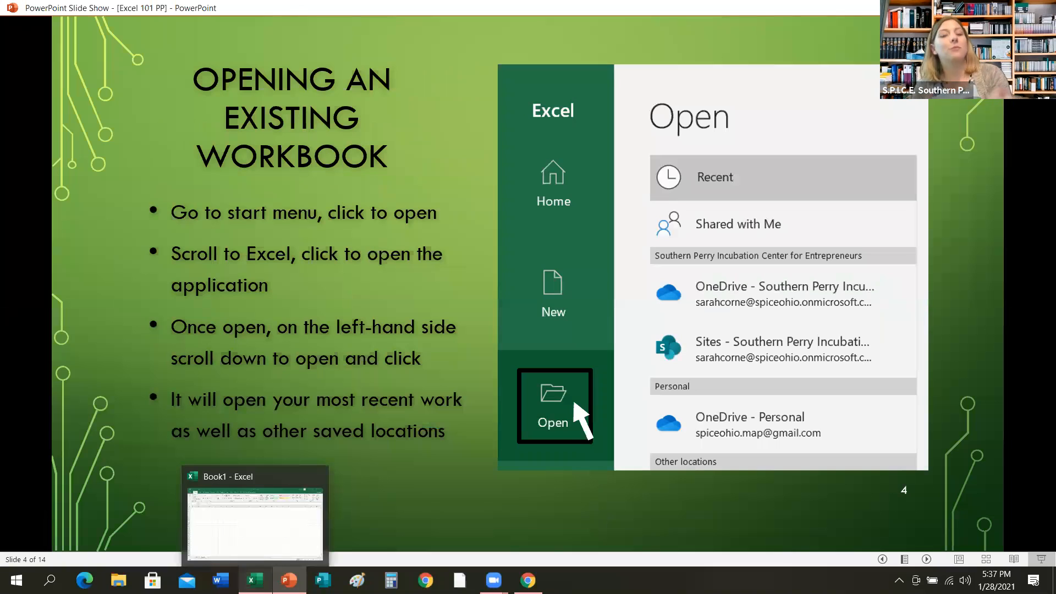
key("Right")
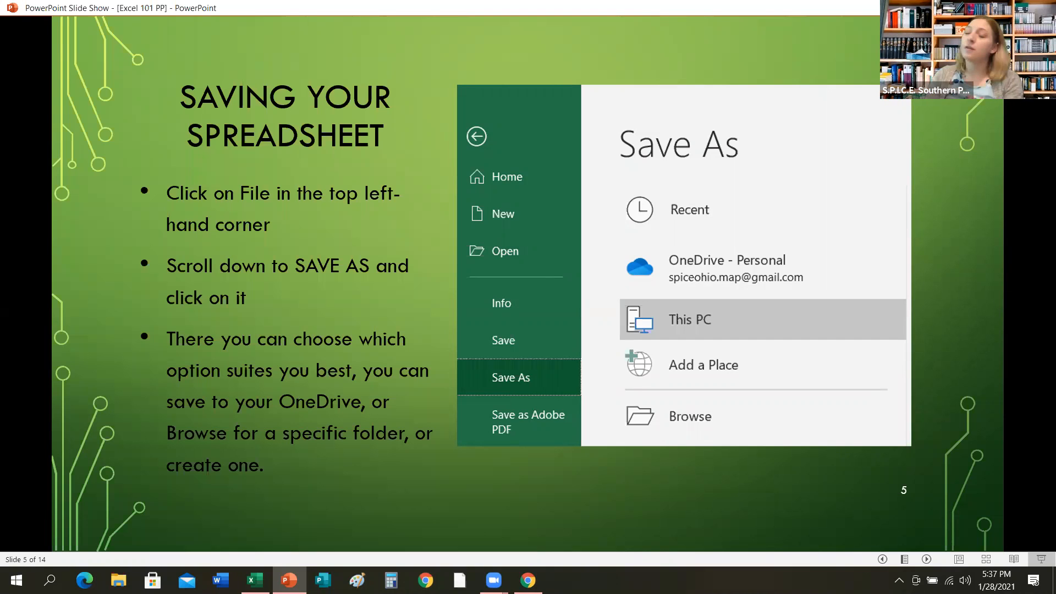
Save the workbook as Book1 in the EXCELL CLASS folder on the Desktop using Save As.
left_click(255, 580)
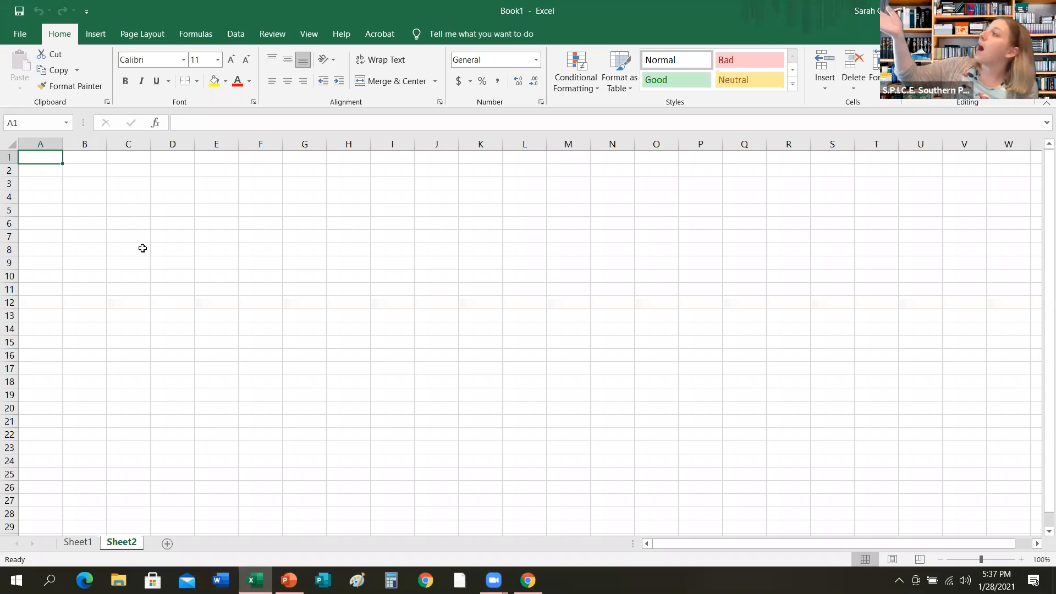
left_click(22, 41)
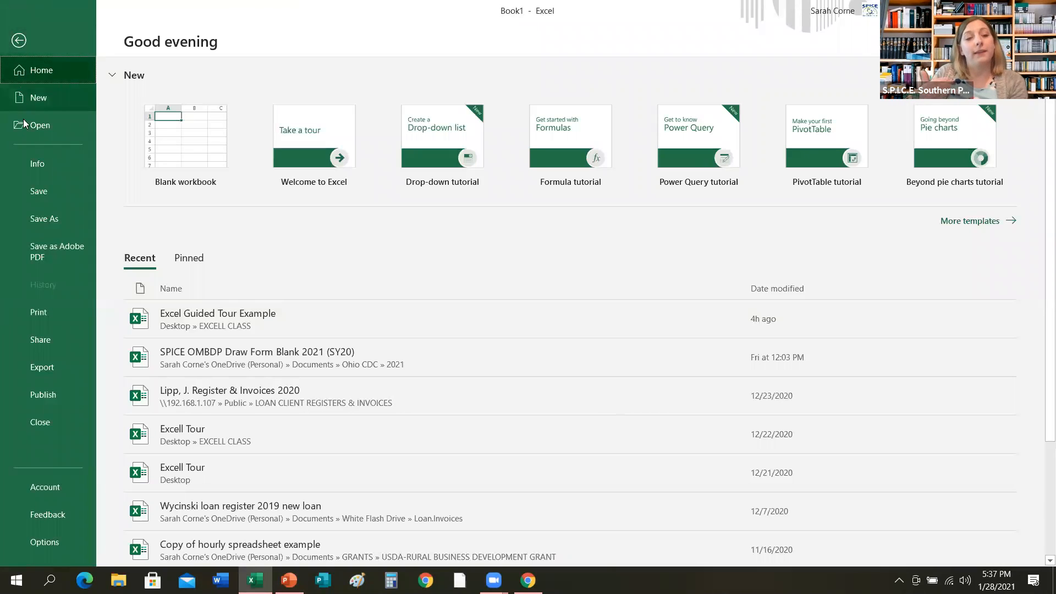
left_click(33, 220)
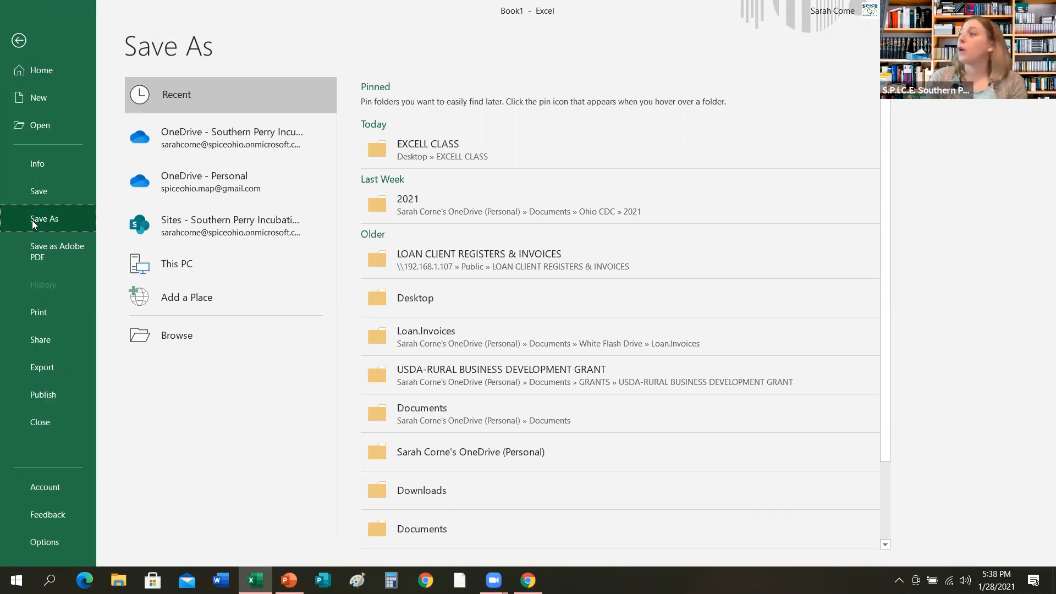
left_click(165, 342)
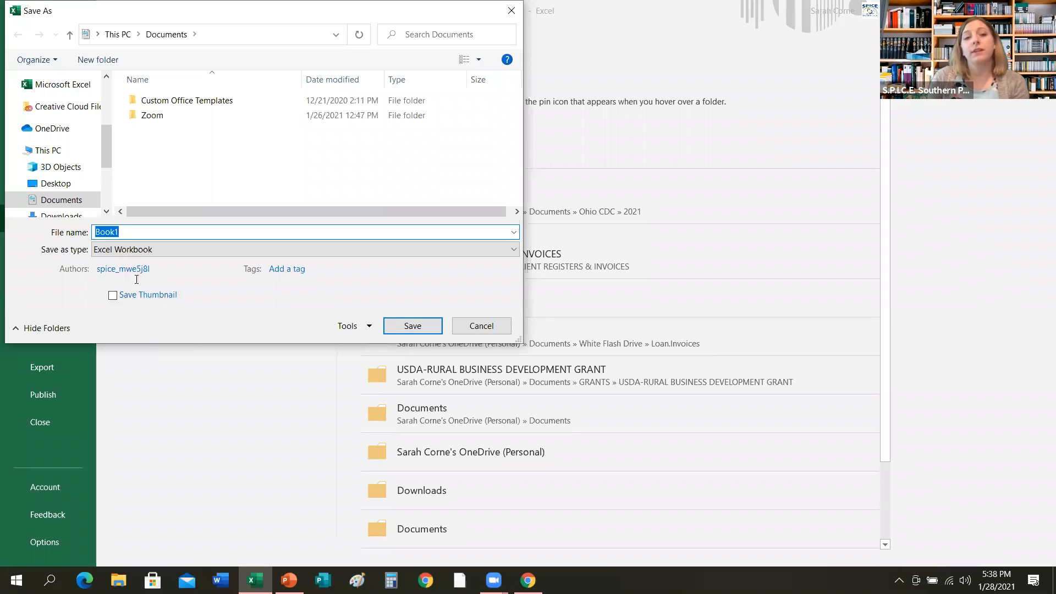
scroll(87, 137, "up", 1)
scroll(86, 136, "up", 2)
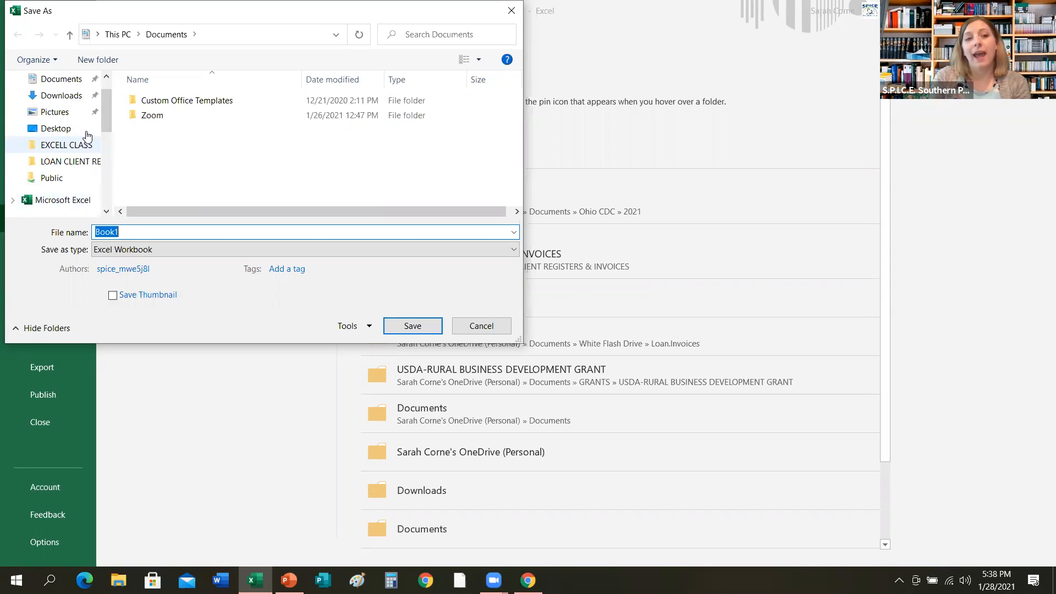
left_click(71, 158)
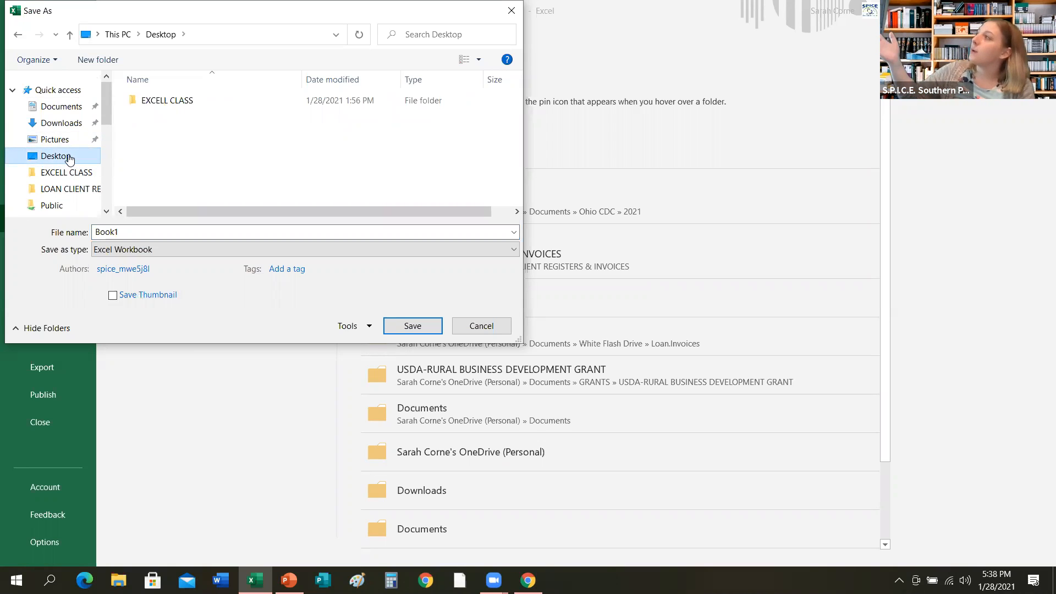
double_click(166, 102)
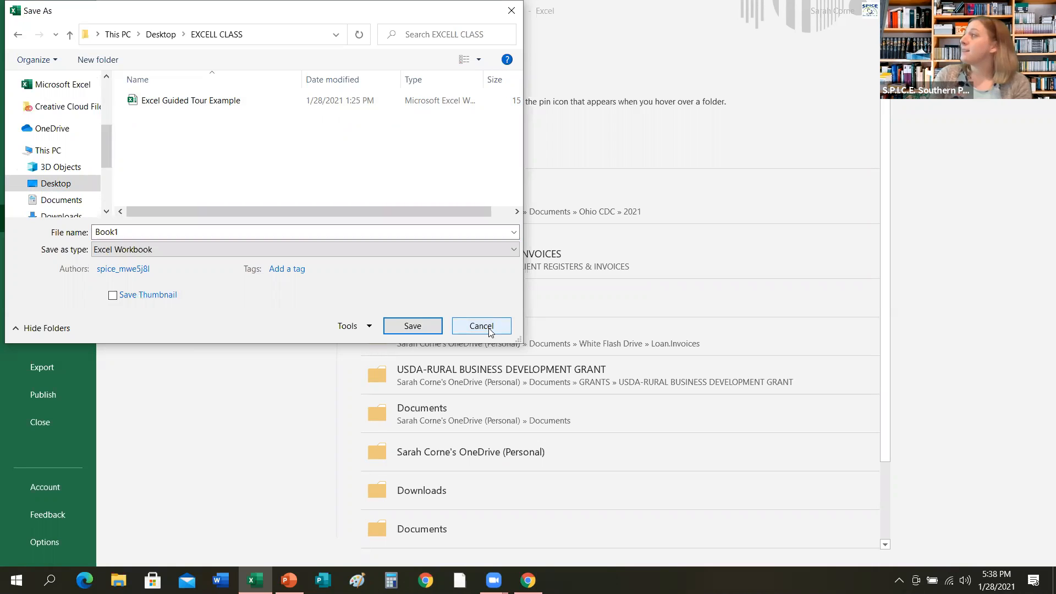
left_click(422, 328)
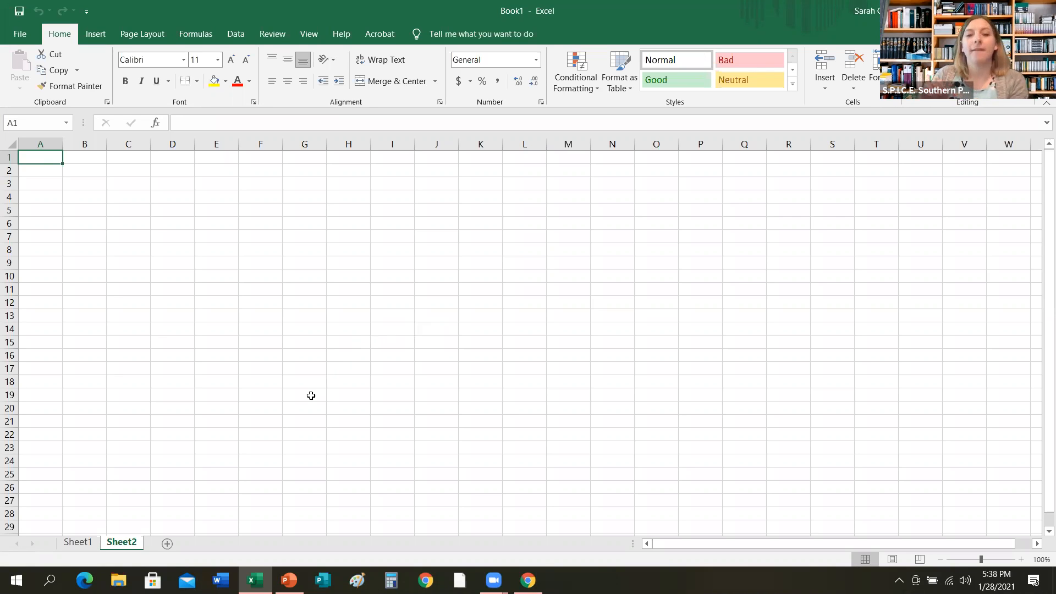
Save the workbook again with the quick save command.
left_click(290, 580)
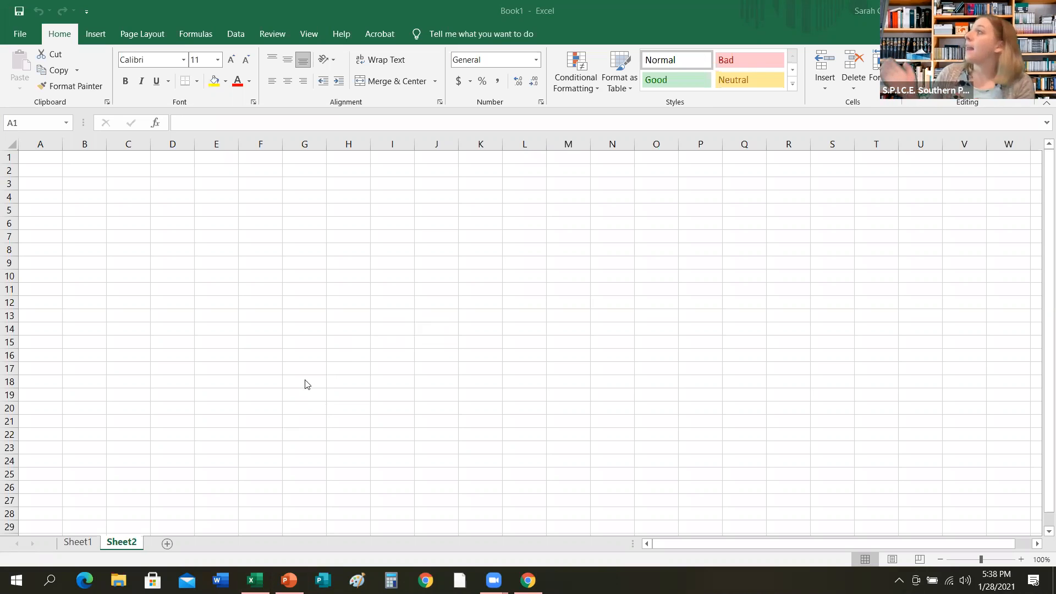
left_click(19, 12)
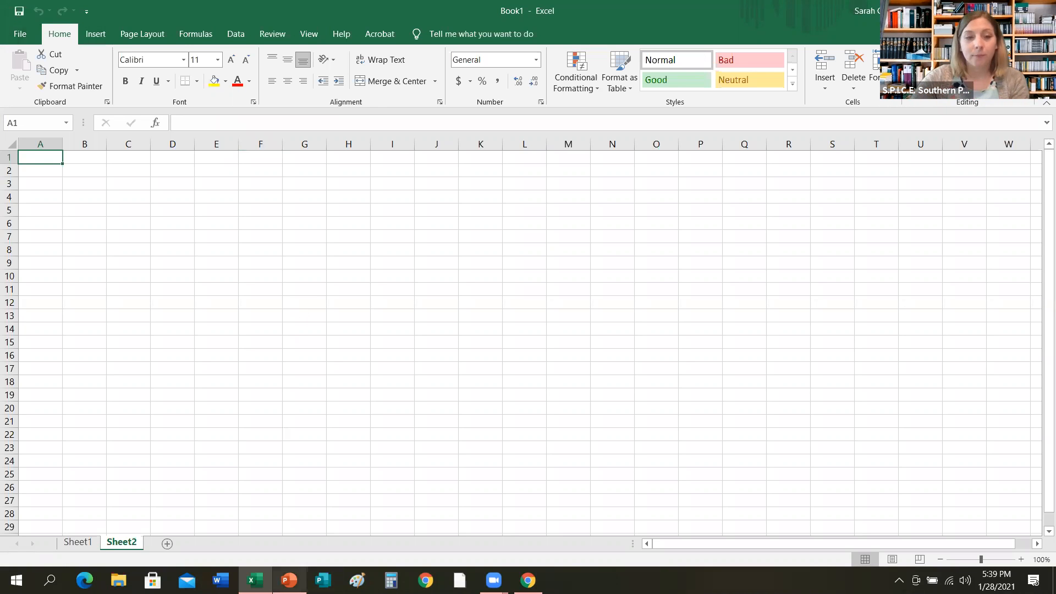
Switch to the slide show and advance to the slide on entering data into cells.
left_click(289, 580)
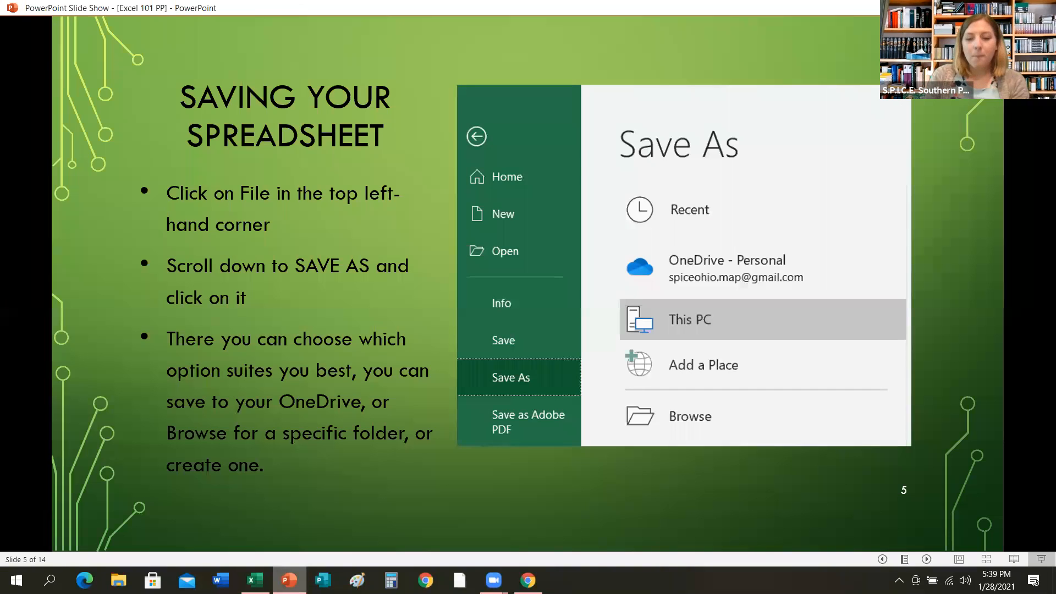
key("Right")
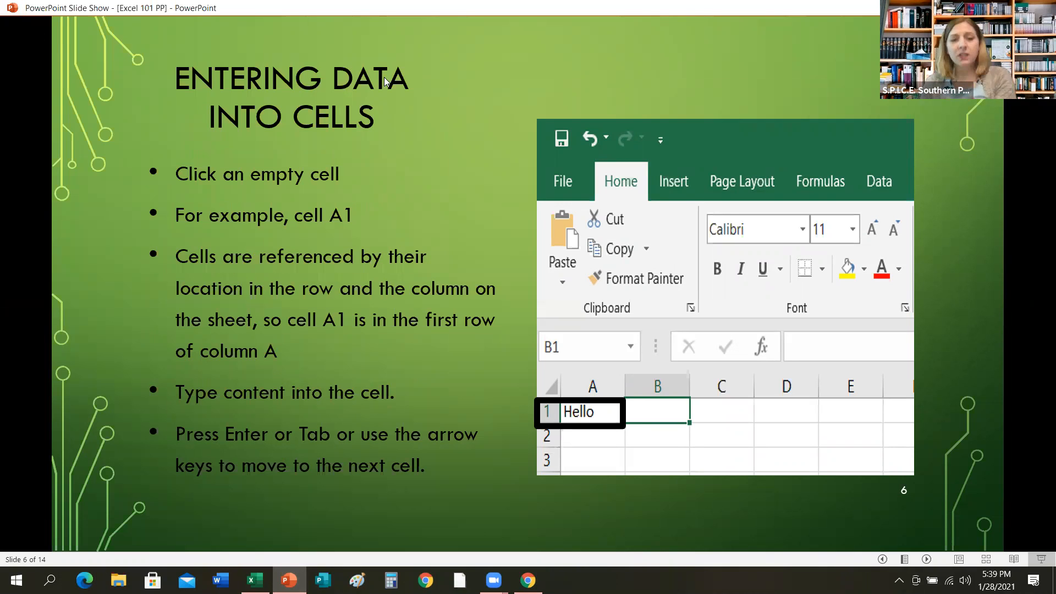
Open the existing workbook Excel Guided Tour Example from the EXCELL CLASS folder.
left_click(255, 580)
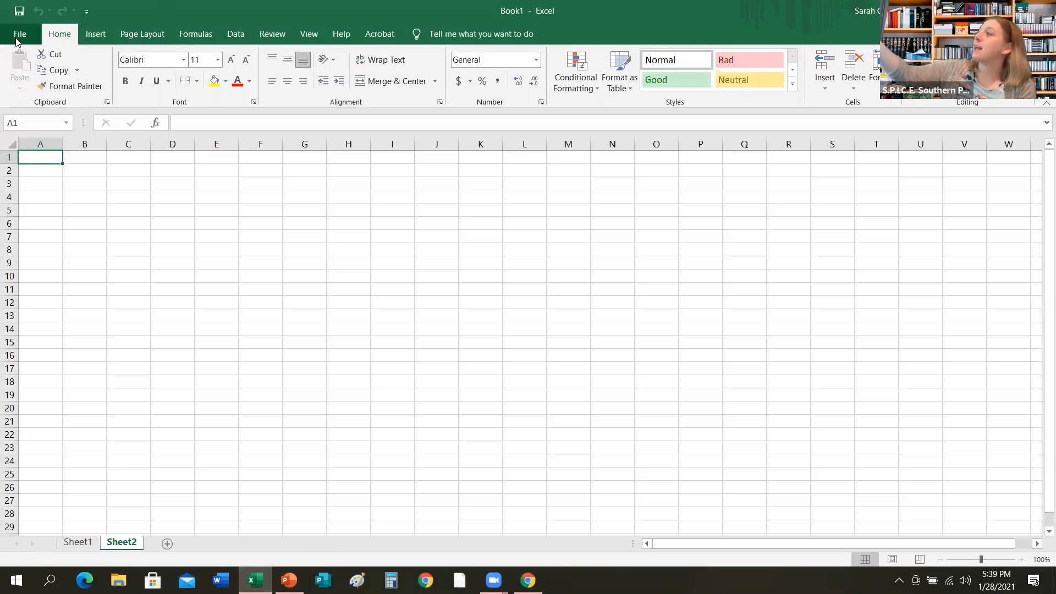
left_click(18, 37)
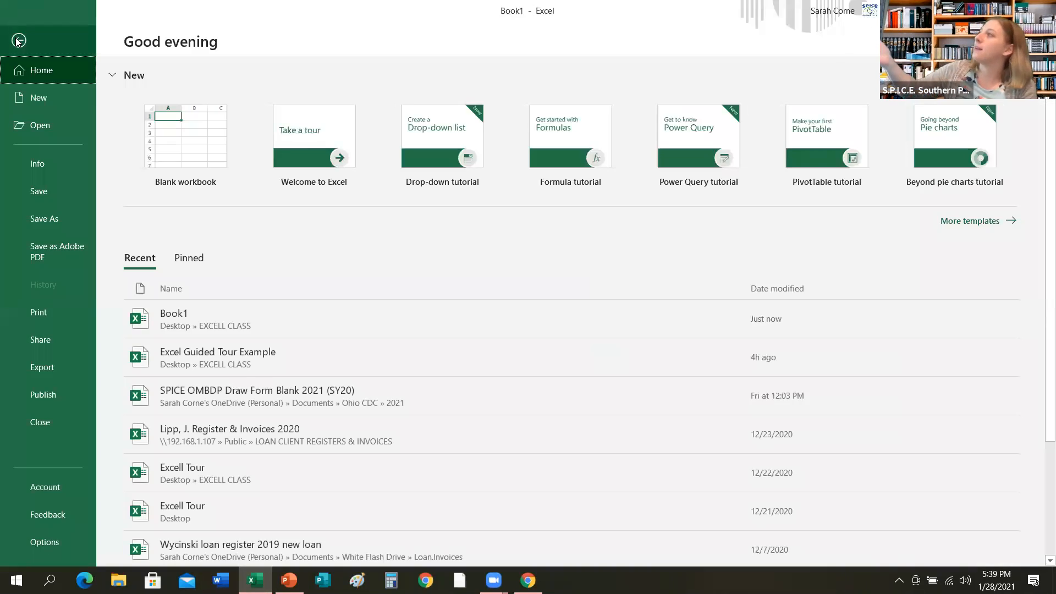
left_click(32, 128)
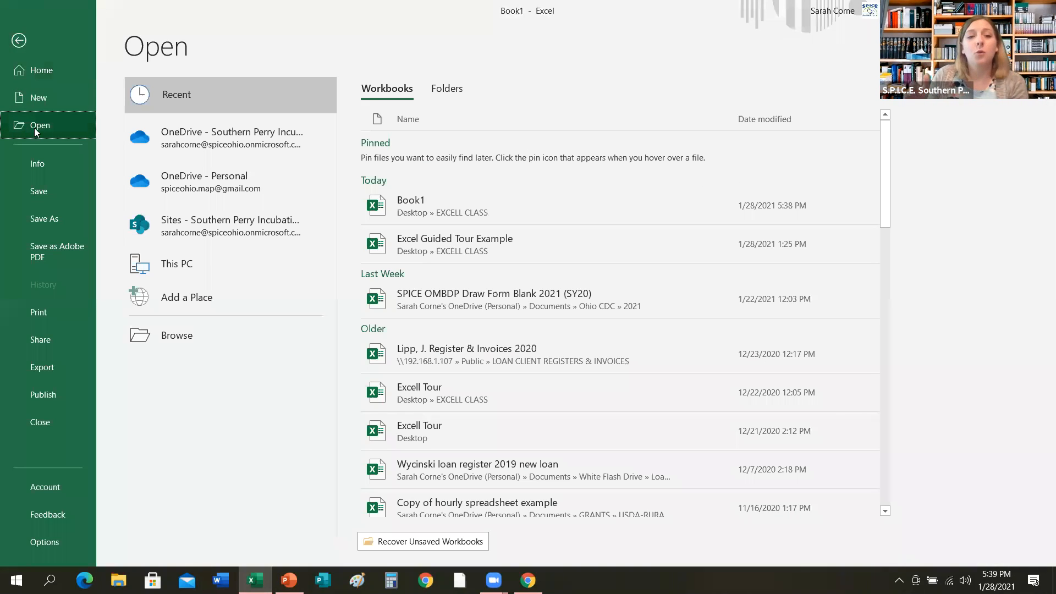
left_click(180, 337)
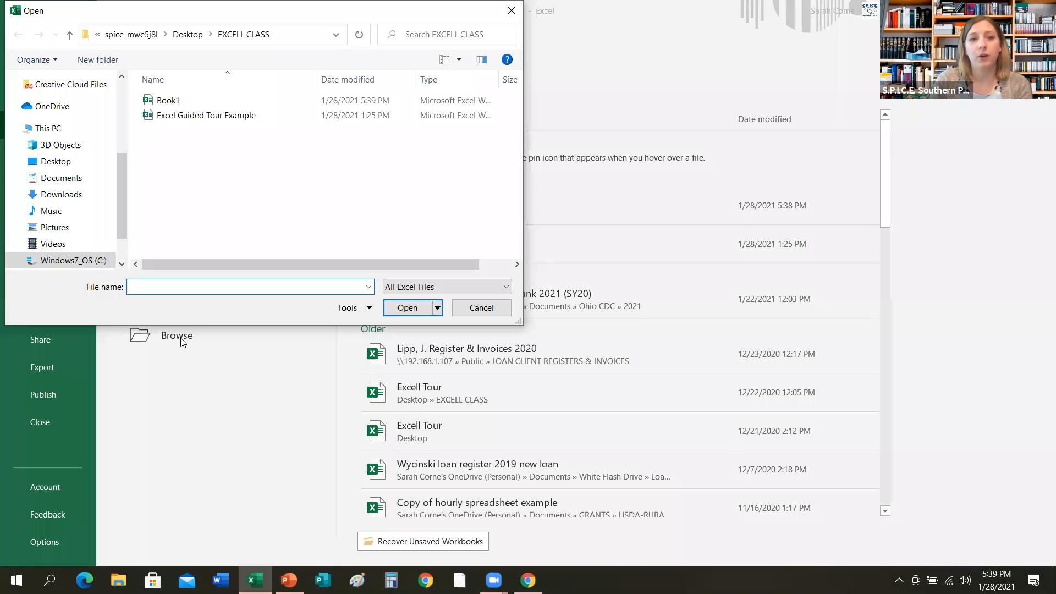
left_click(243, 121)
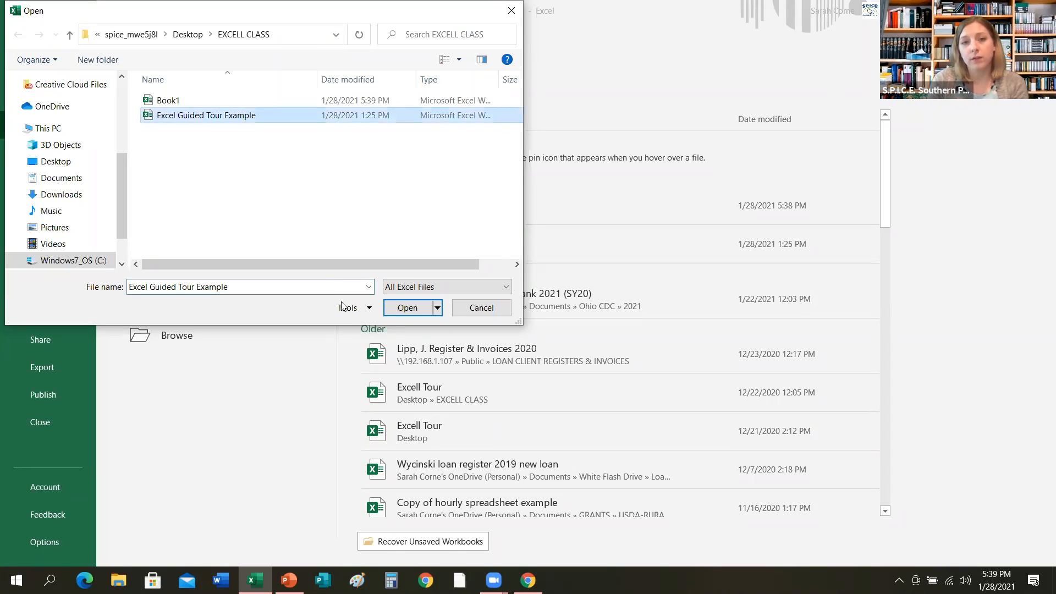
left_click(407, 309)
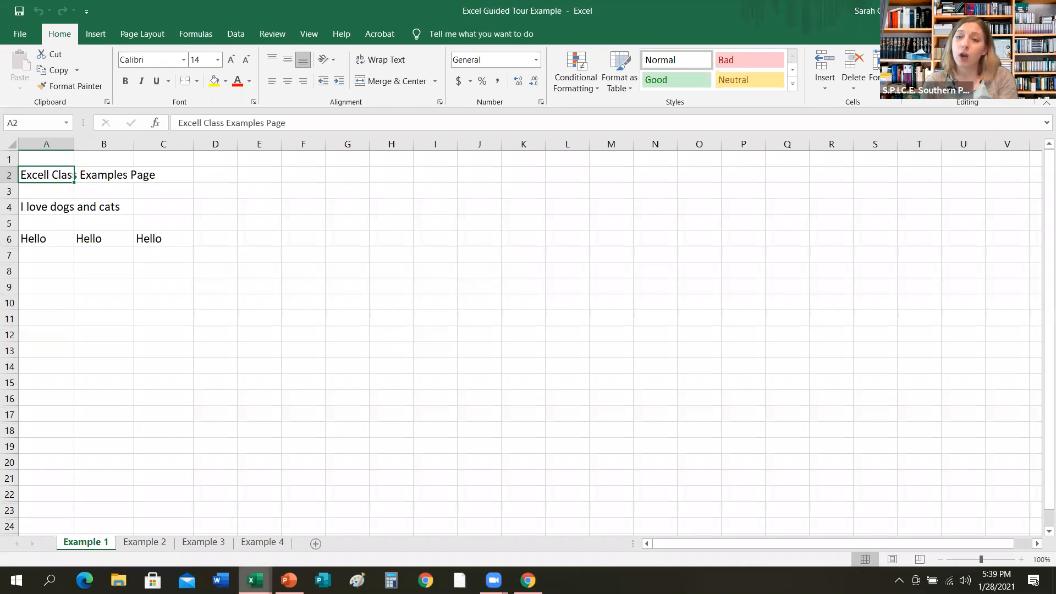
Close the Book1 workbook window.
mouse_move(254, 580)
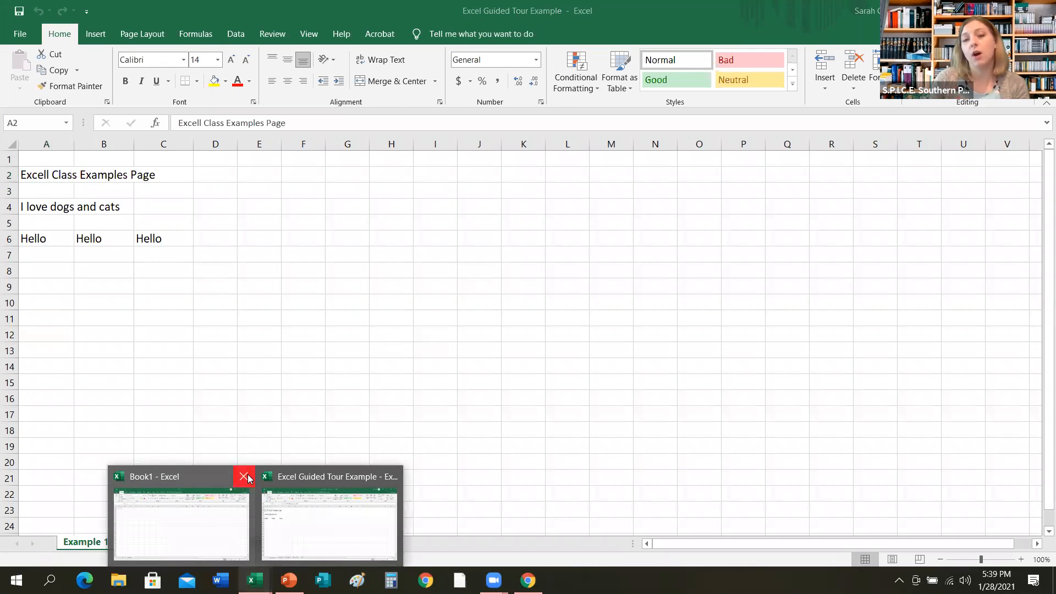
left_click(244, 477)
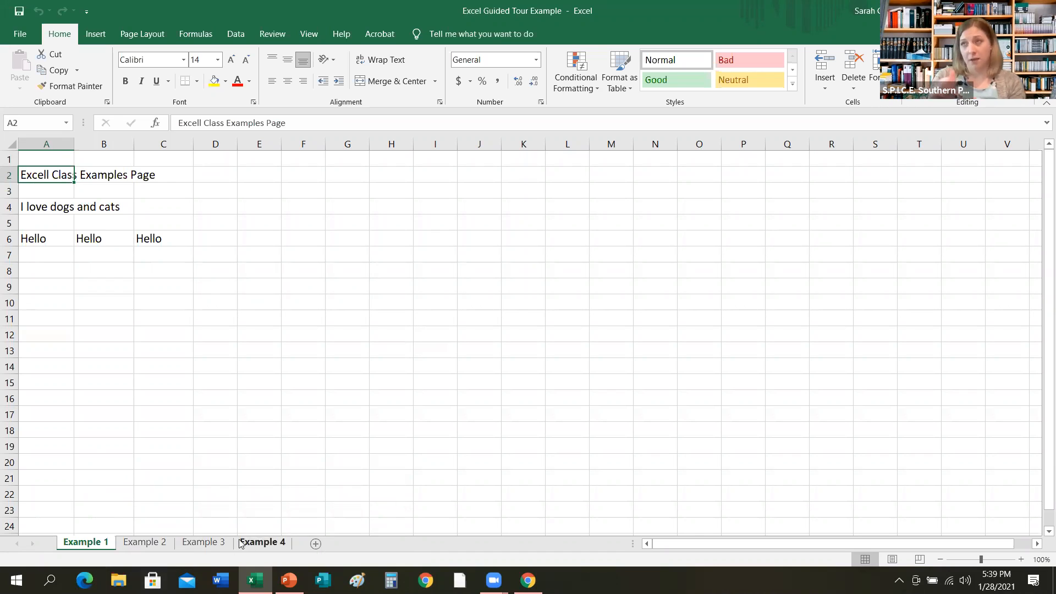
Review the data-entry slide in the slide show and return to the Excel Guided Tour Example workbook.
left_click(288, 580)
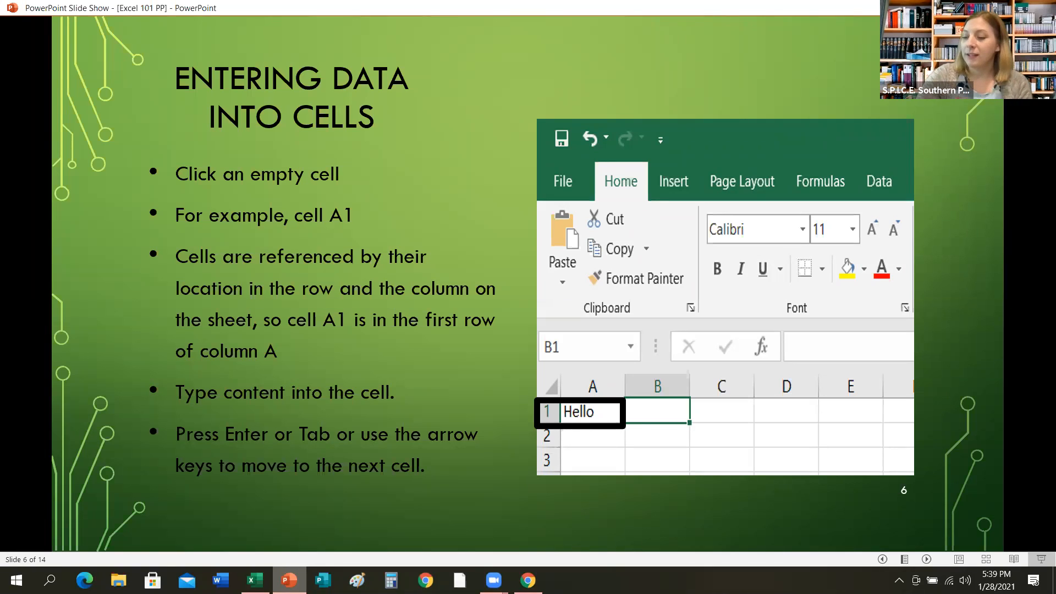
mouse_move(255, 580)
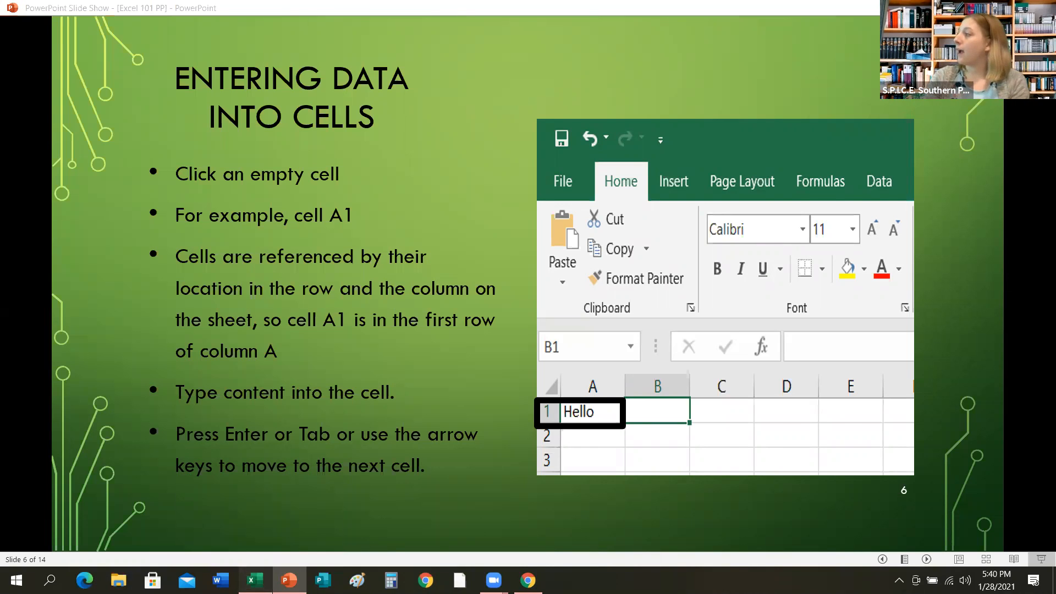
left_click(254, 579)
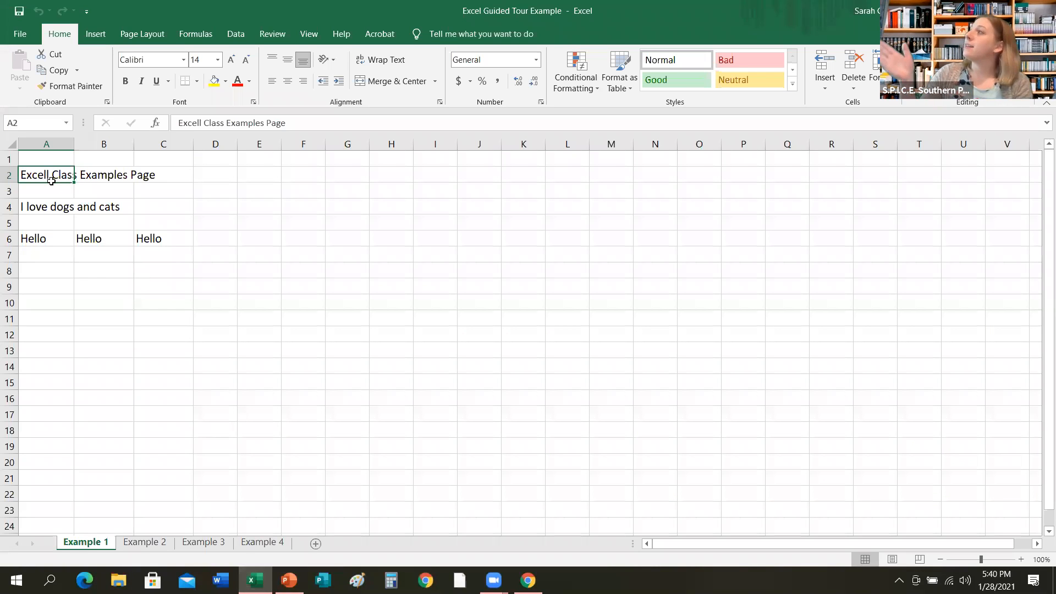
Enter Hello! in cell A1.
left_click(41, 160)
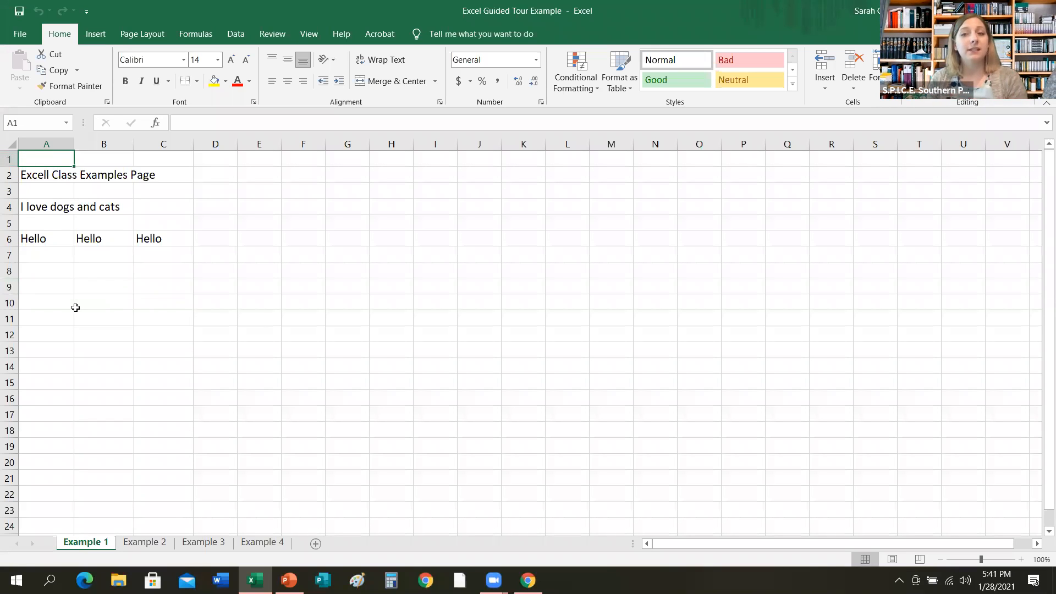
type("H")
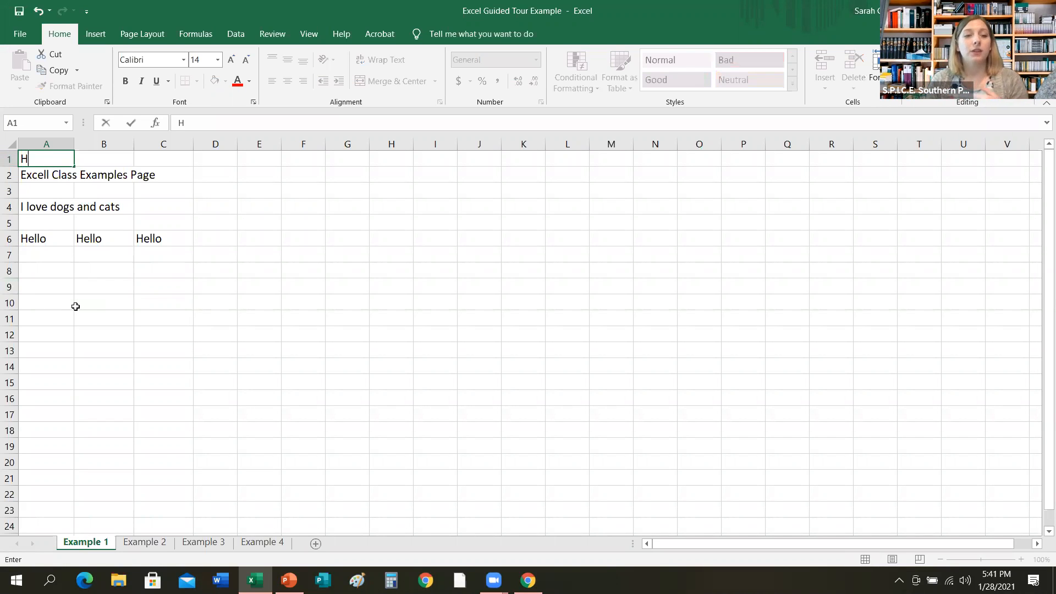
type("ell")
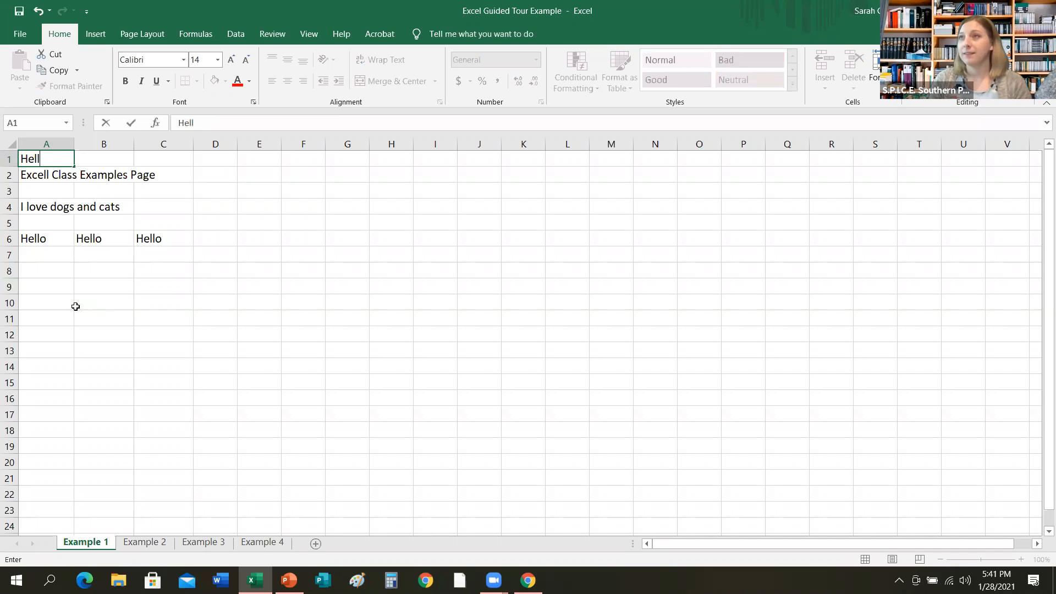
type("o!")
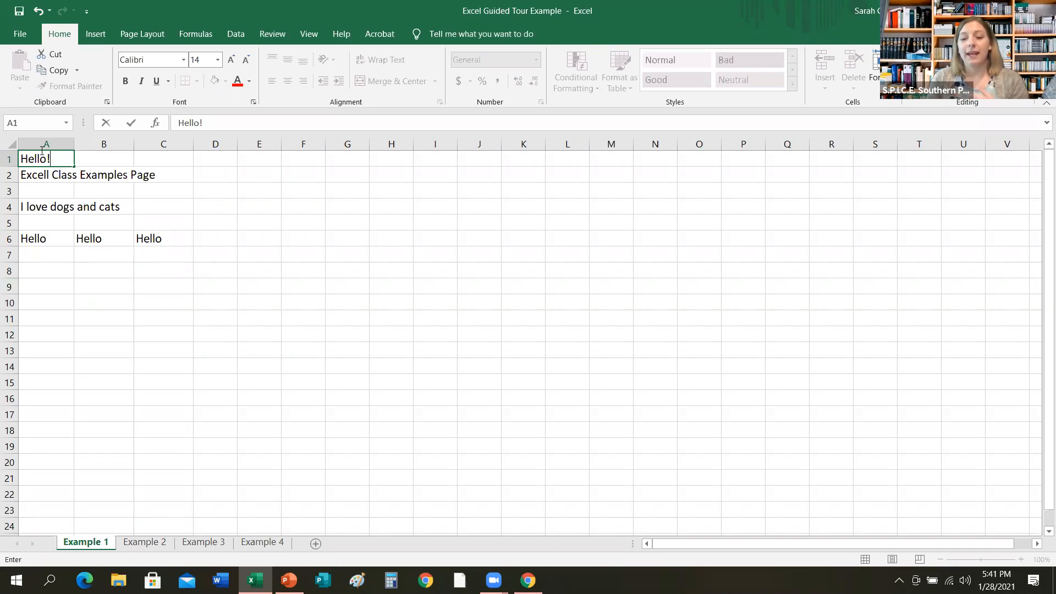
key("Return")
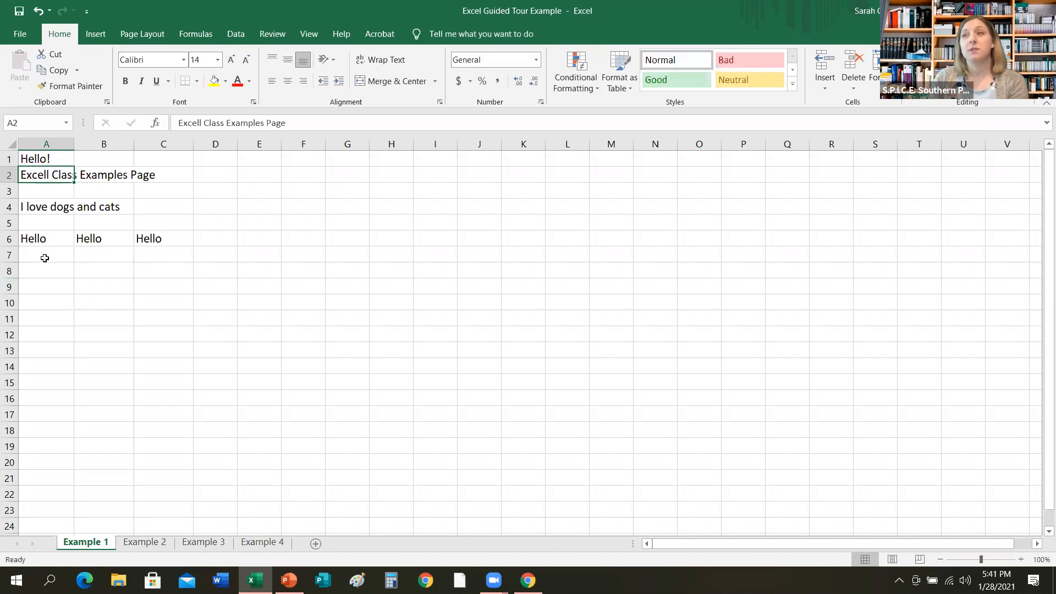
Move the selection between neighbouring cells around rows 2 to 4 to practise navigating, ending at cell A2.
key("Right")
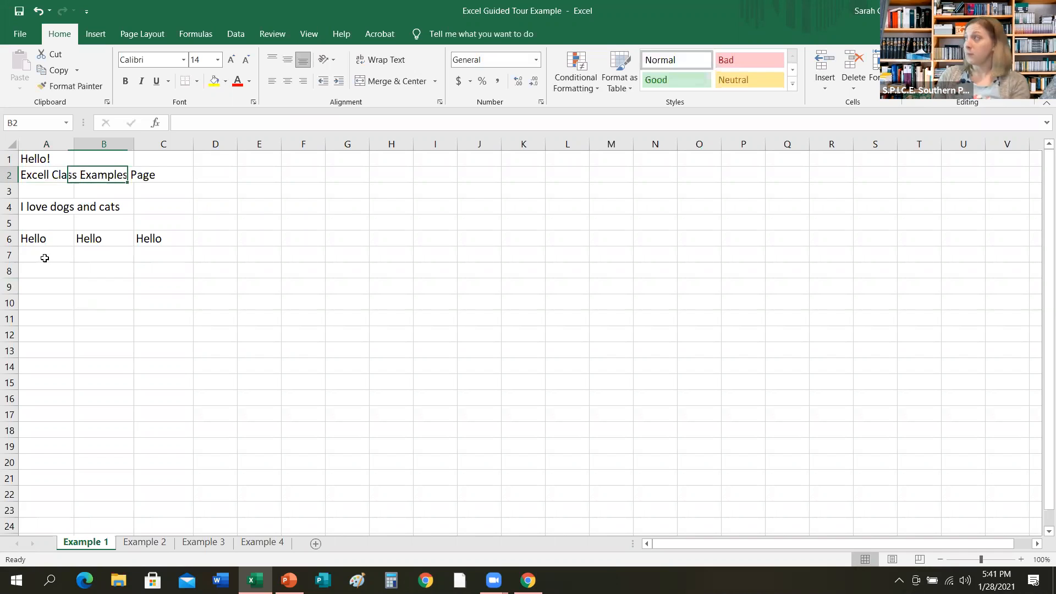
key("Right")
key("Right")
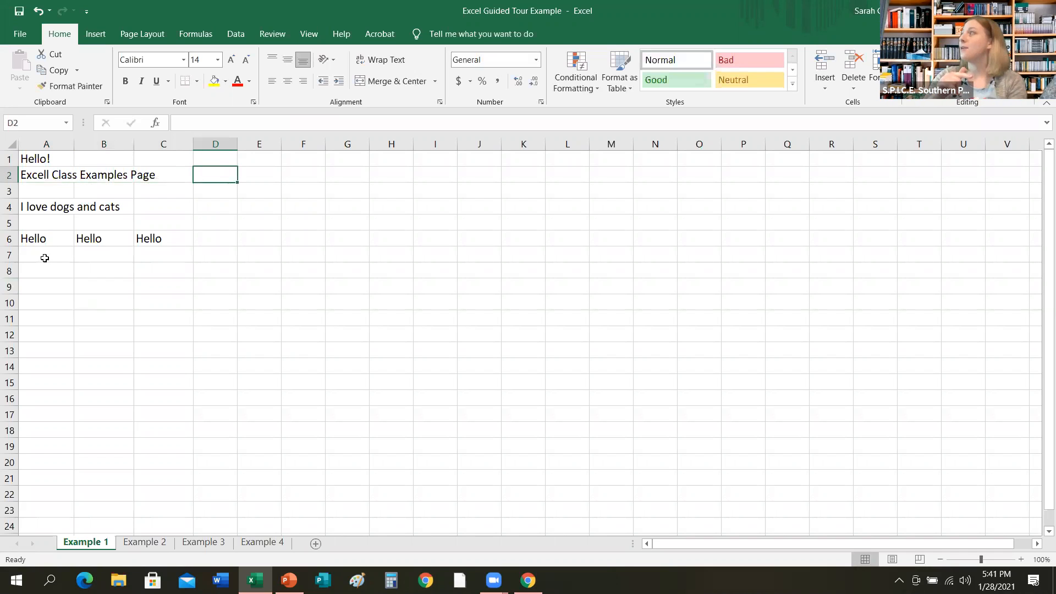
key("Down")
key("Down")
key("Right")
key("Right")
key("Left")
key("Left")
key("Left")
key("Left")
key("Left")
key("Up")
key("Up")
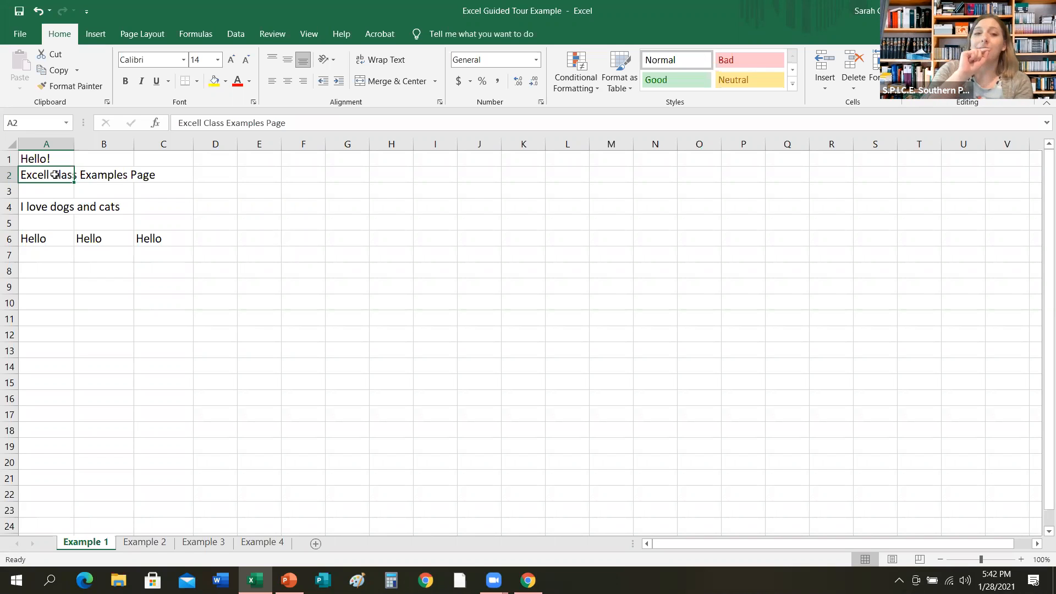
Merge and center the Excell Class Examples Page title across cells A2 to C2.
left_click_drag(53, 173, 144, 177)
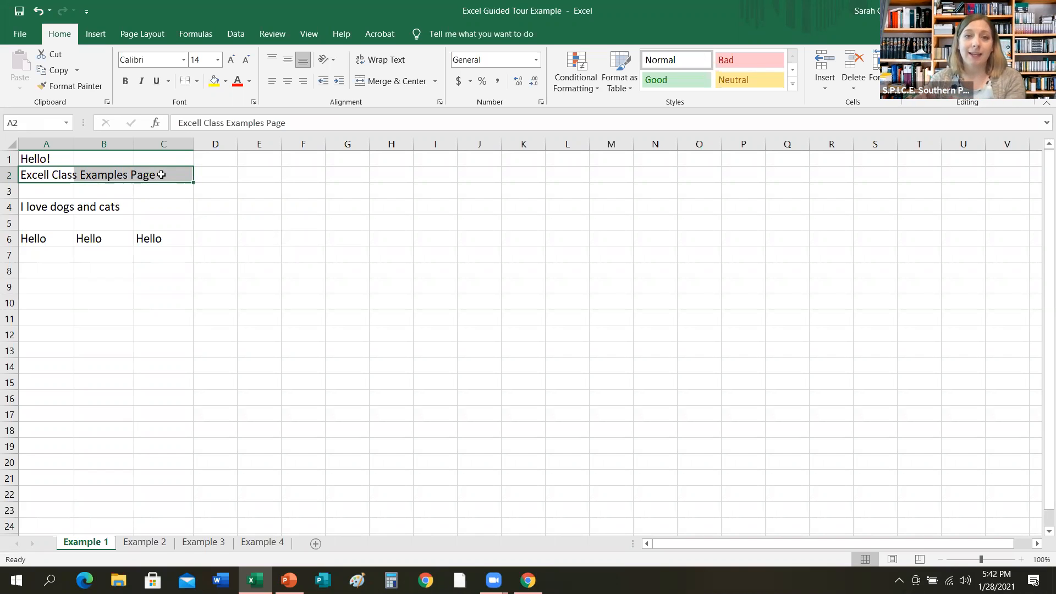
left_click(396, 86)
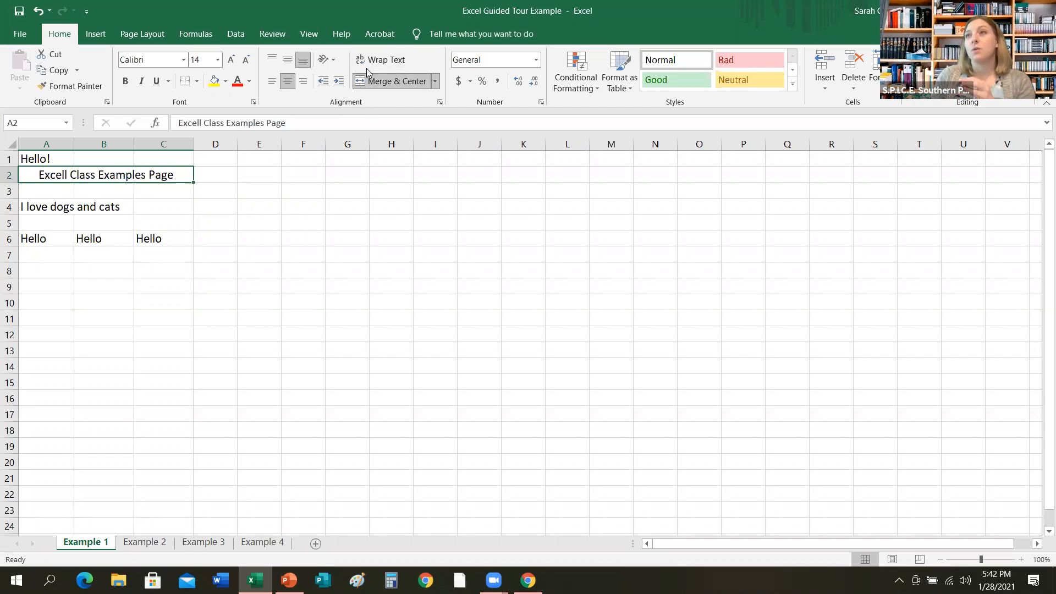
Apply Wrap Text to cells A4 and B4 holding I love dogs and cats.
left_click(57, 208)
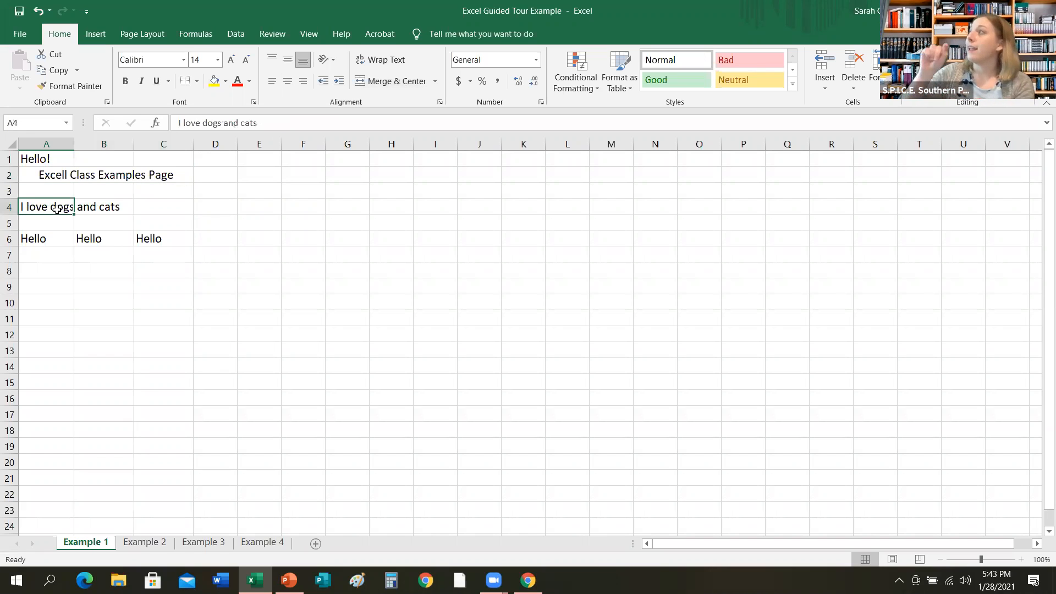
left_click_drag(57, 209, 90, 212)
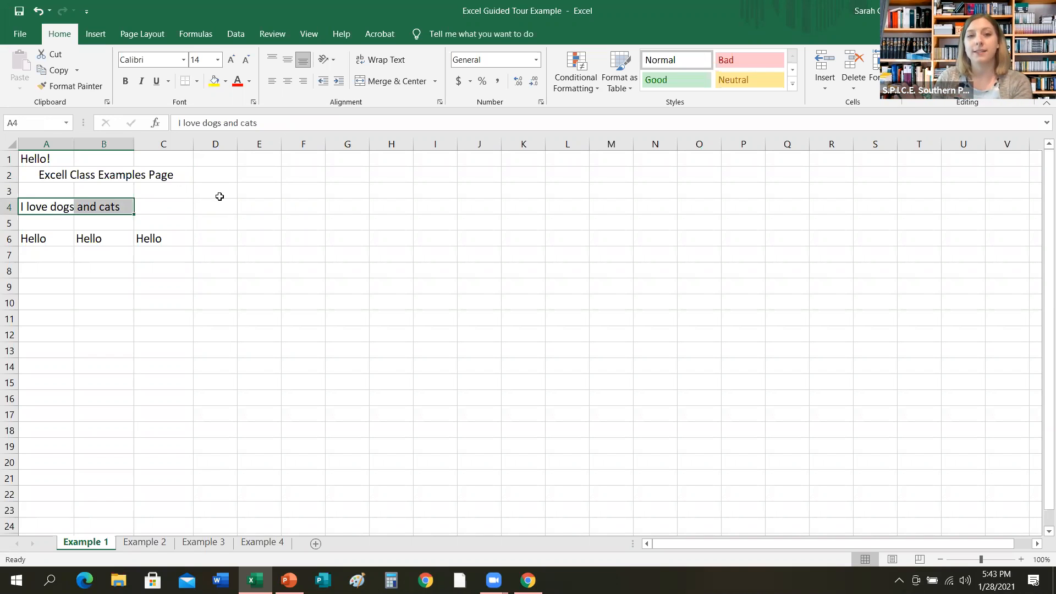
left_click(388, 64)
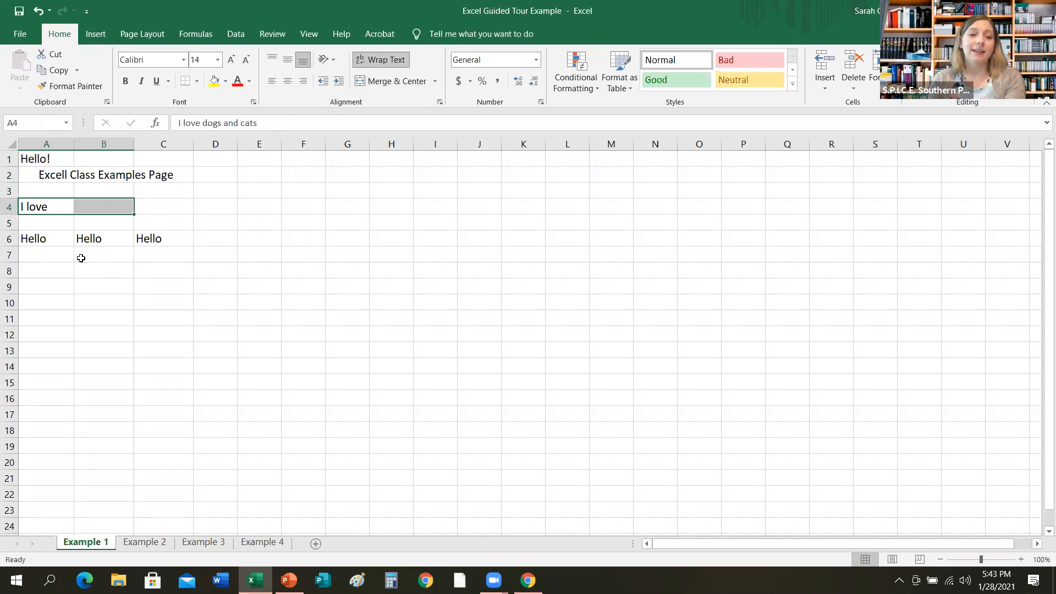
Increase the height of row 4 so the wrapped text in A4 is fully visible.
left_click(48, 209)
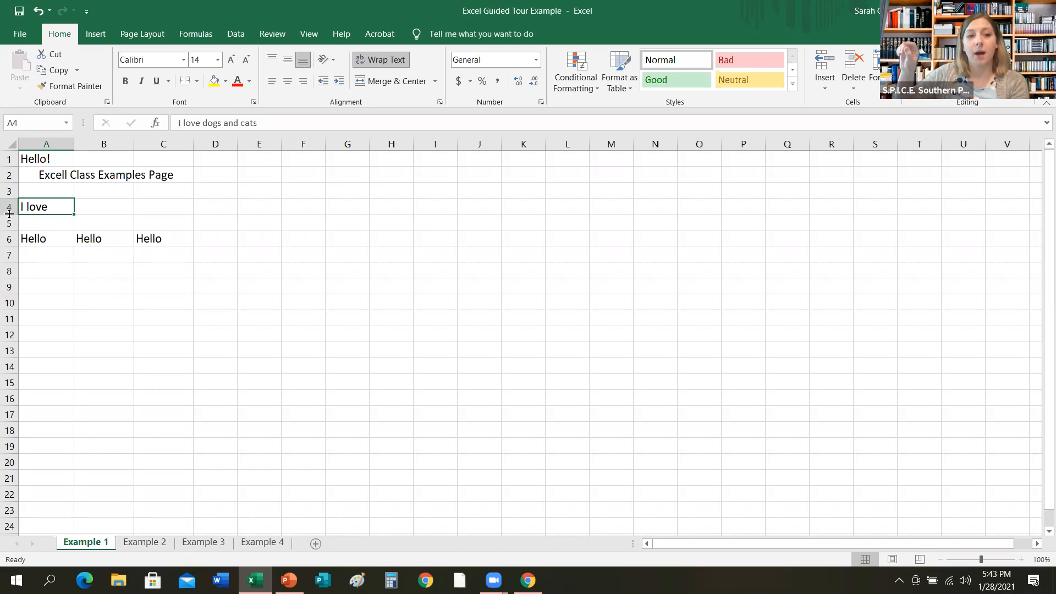
left_click_drag(10, 214, 11, 291)
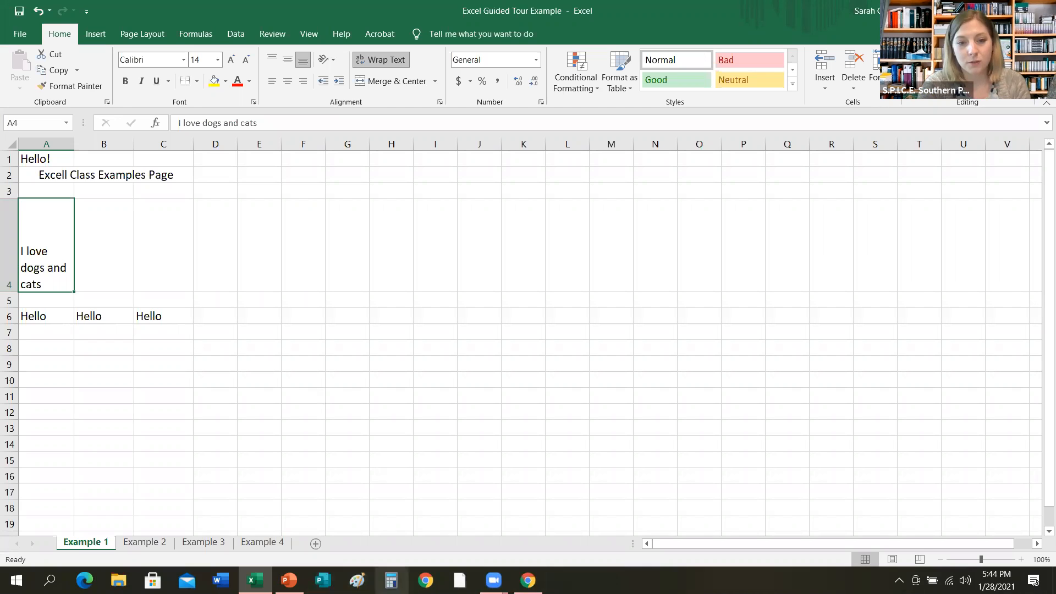
left_click(494, 580)
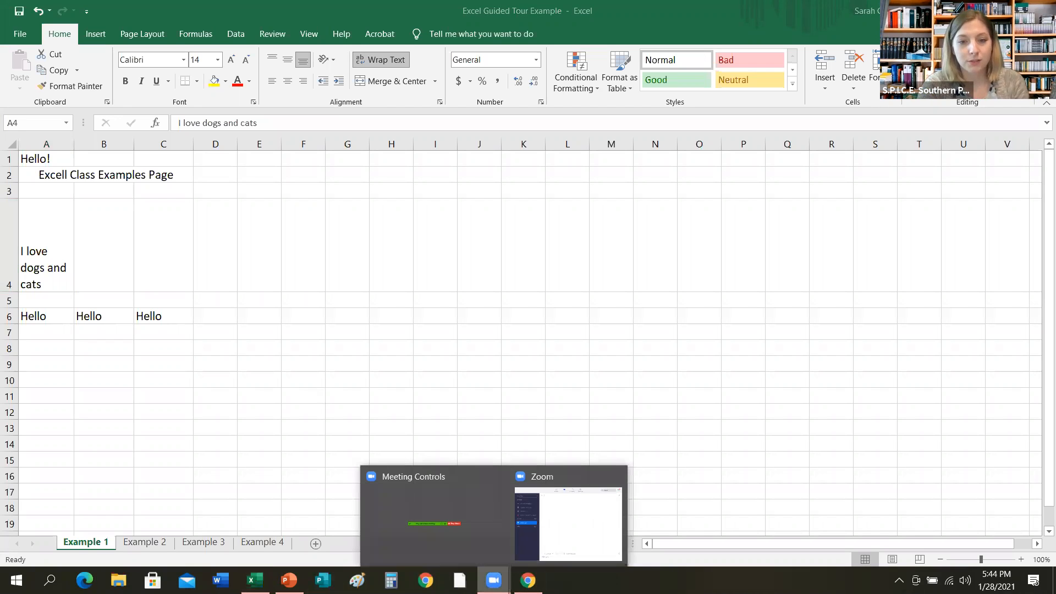
left_click(562, 543)
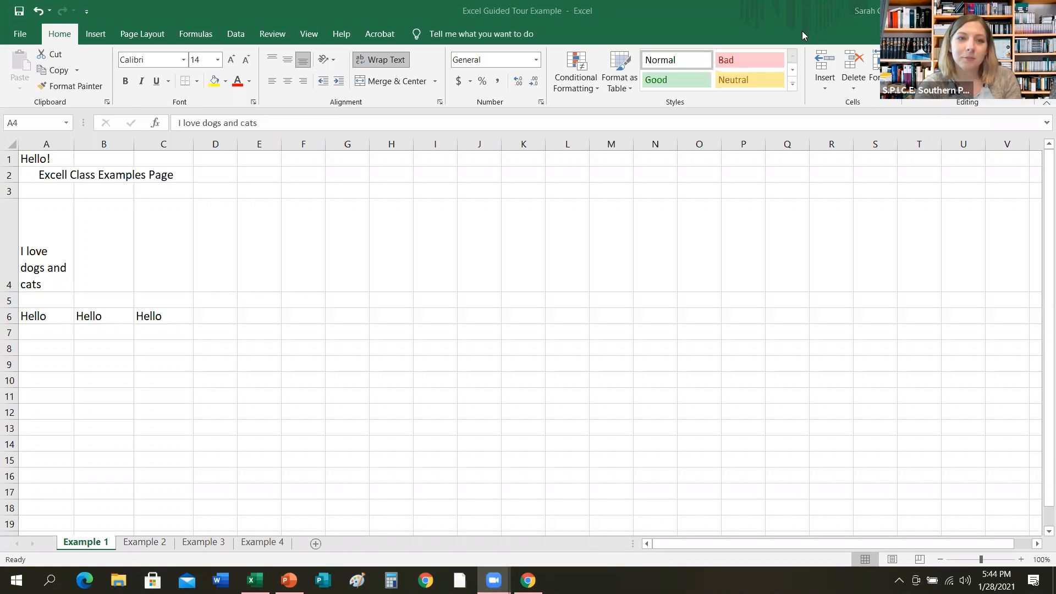
left_click(781, 57)
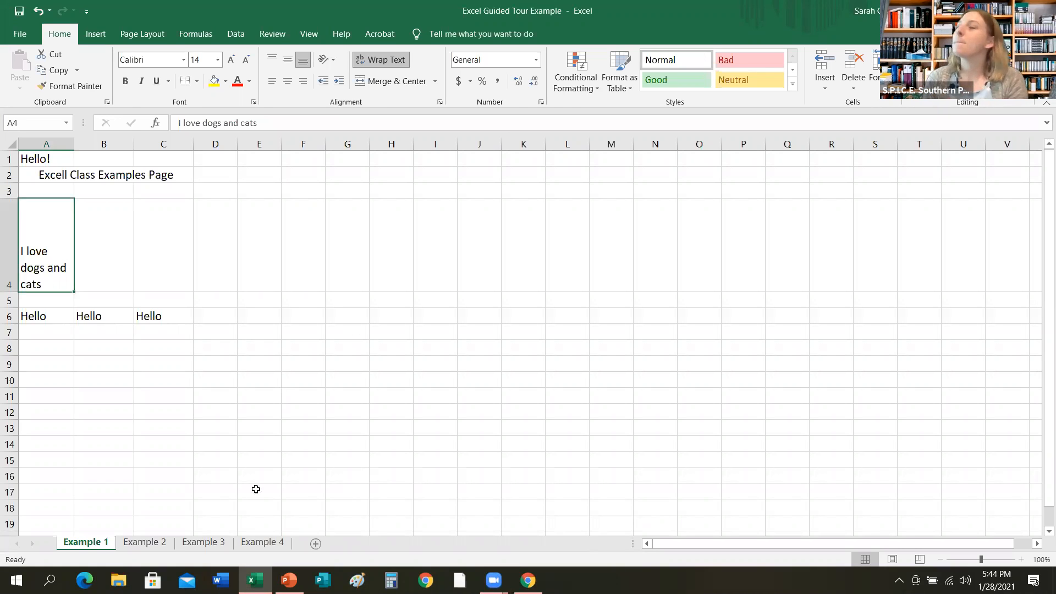
Advance the slide show to the slide on aligning font within cells and return to the workbook.
mouse_move(289, 580)
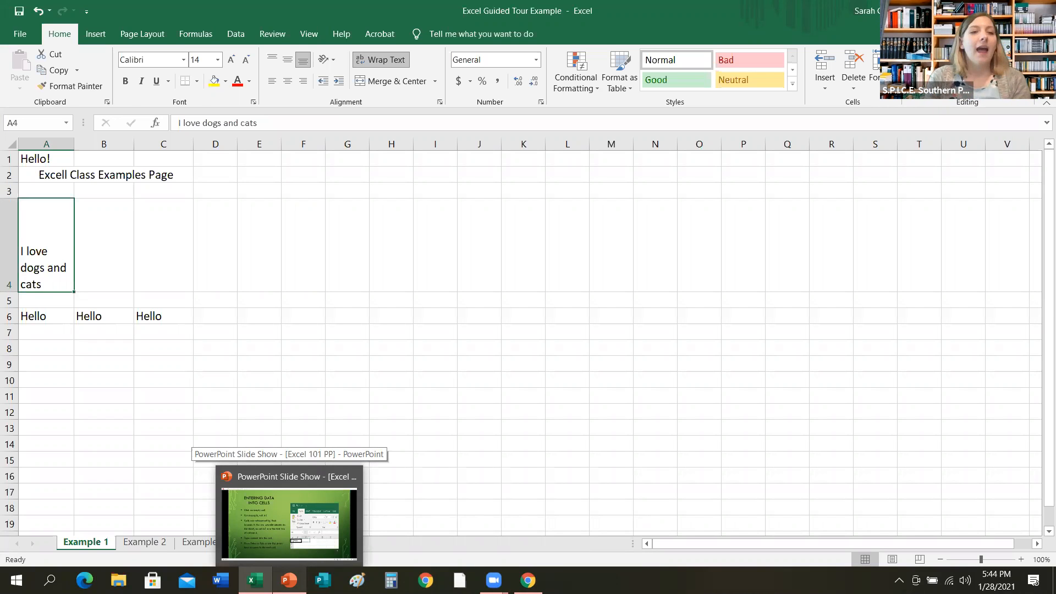
left_click(288, 523)
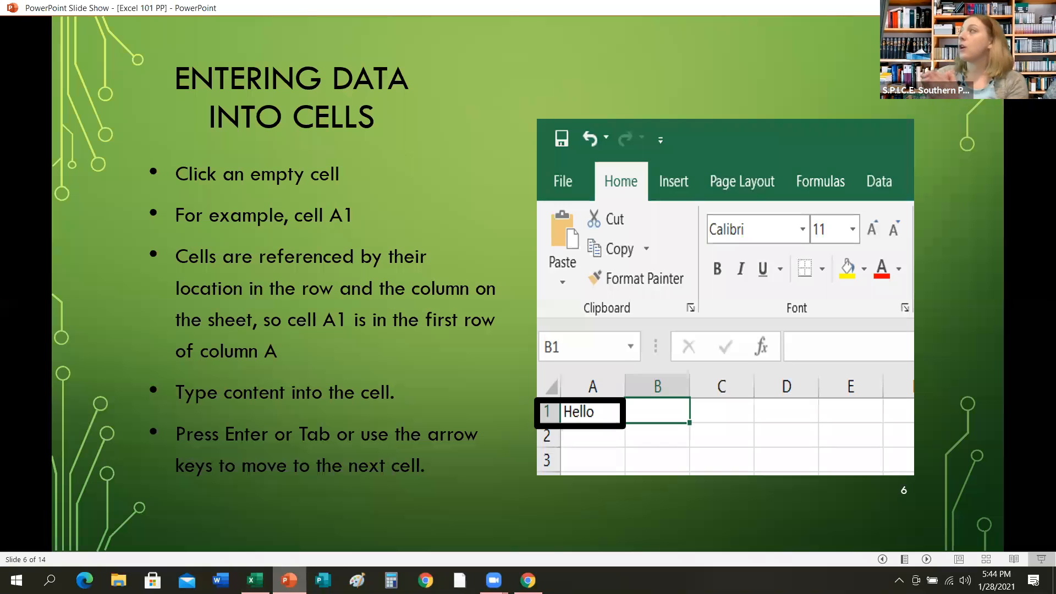
key("Right")
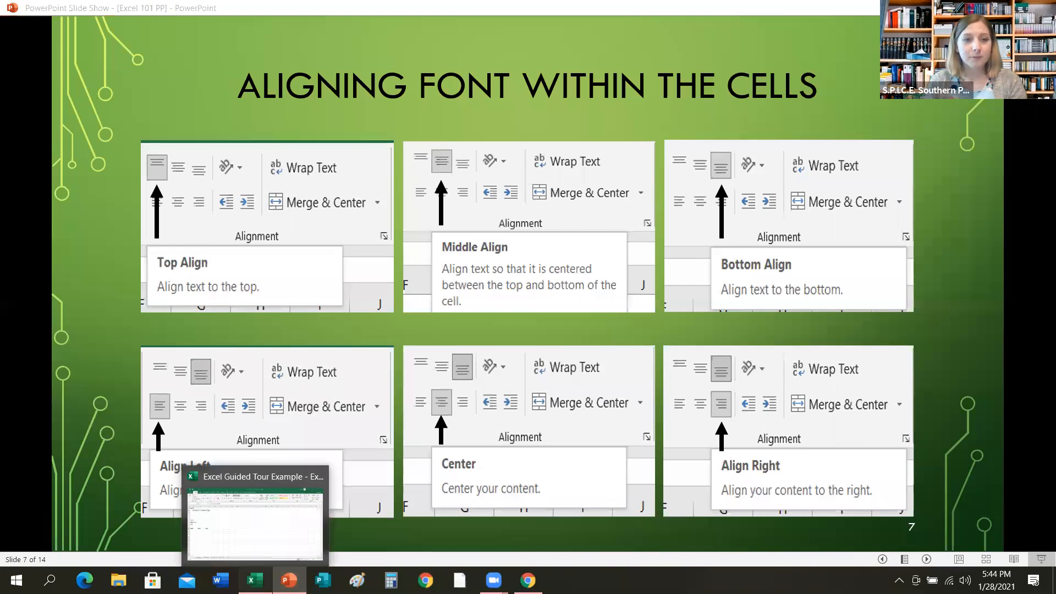
left_click(254, 581)
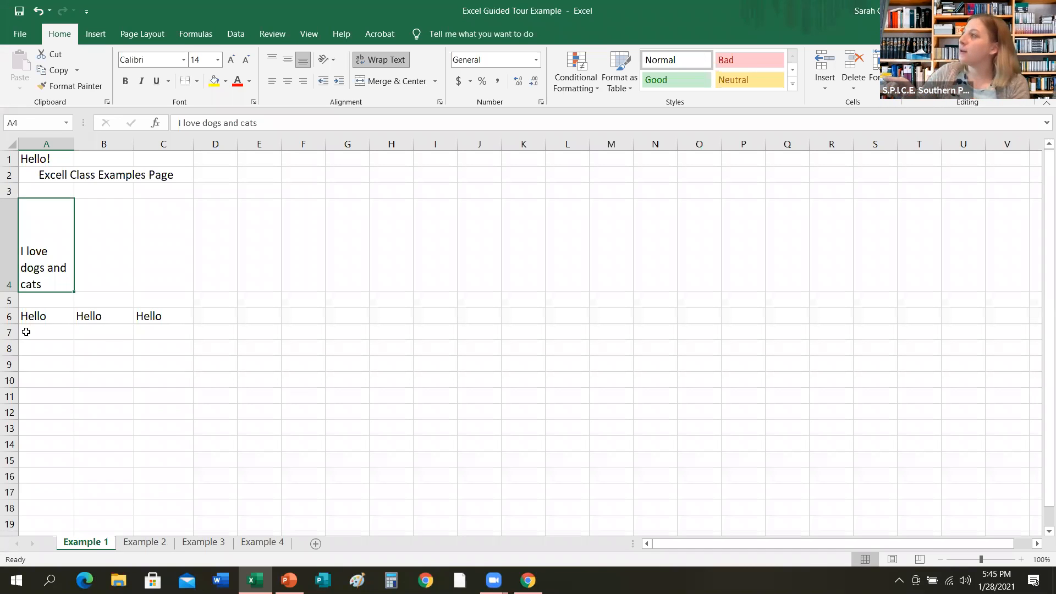
Top-align the text in cell A6 and make row 6 slightly taller.
left_click(35, 317)
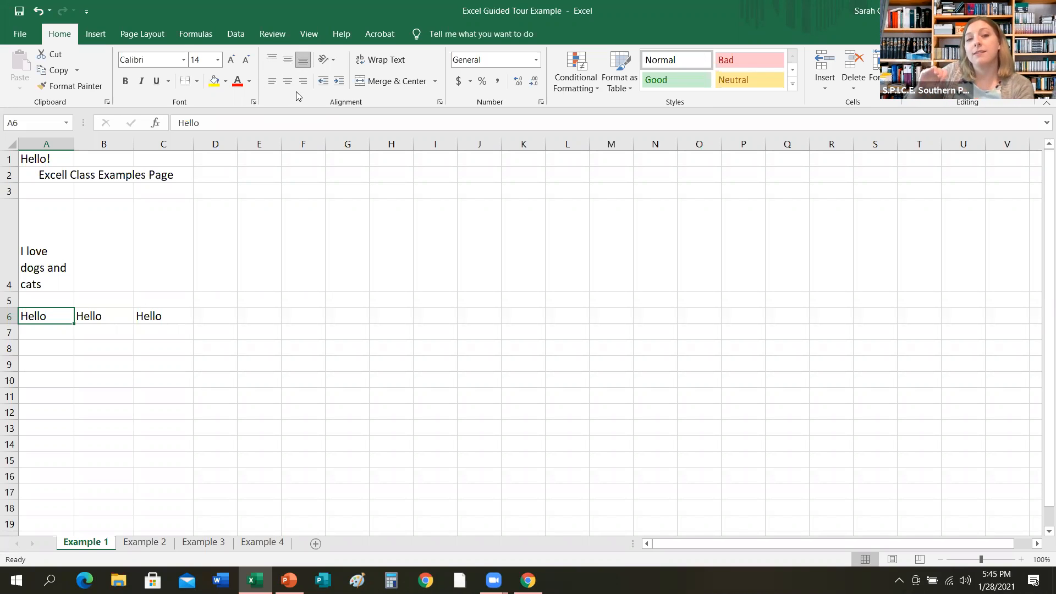
left_click(270, 62)
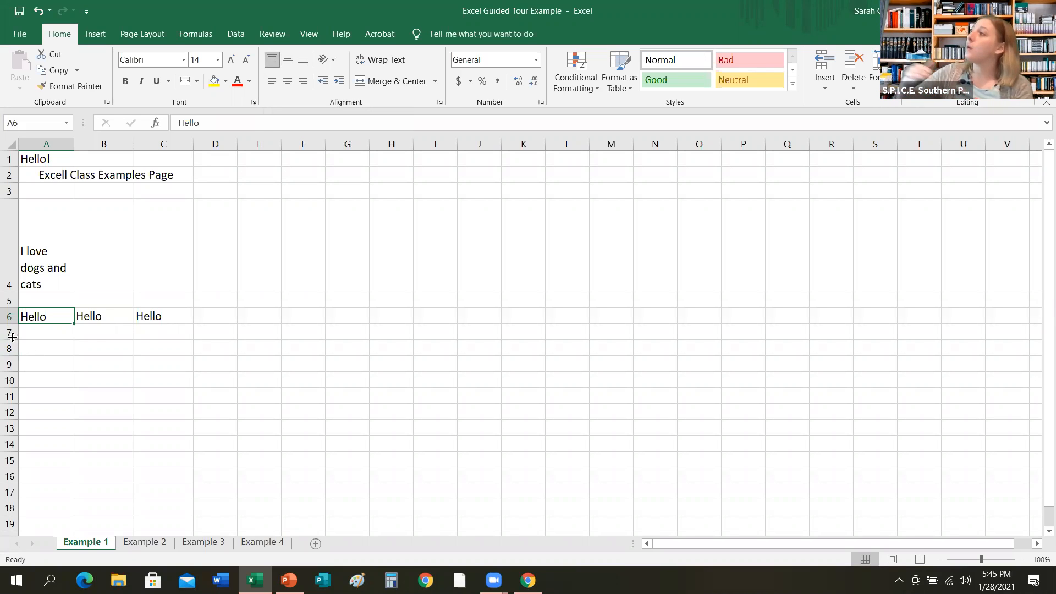
left_click_drag(9, 321, 10, 337)
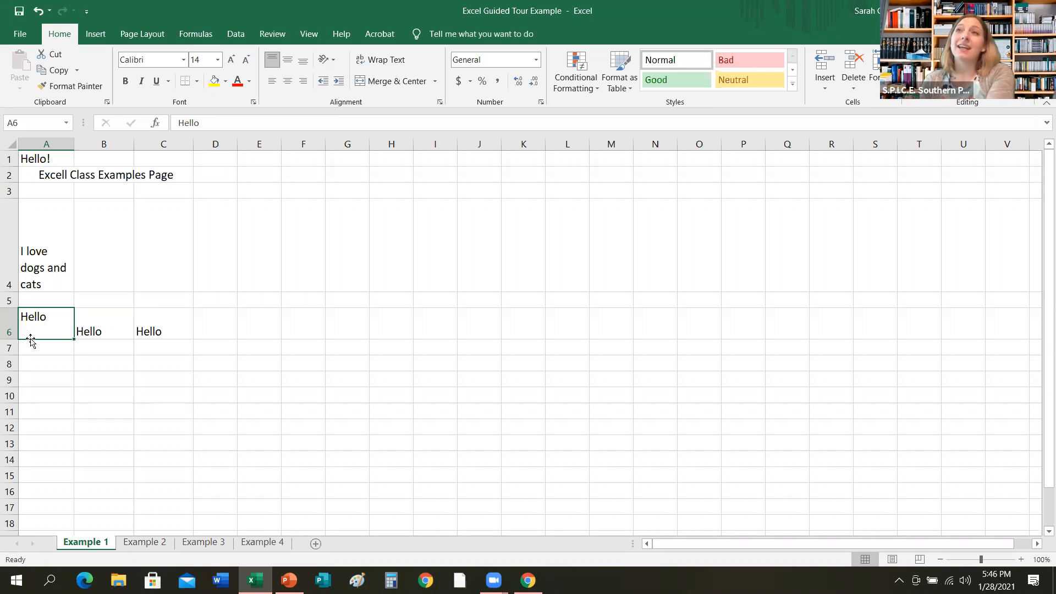
Middle-align the text in cell B6.
left_click(92, 319)
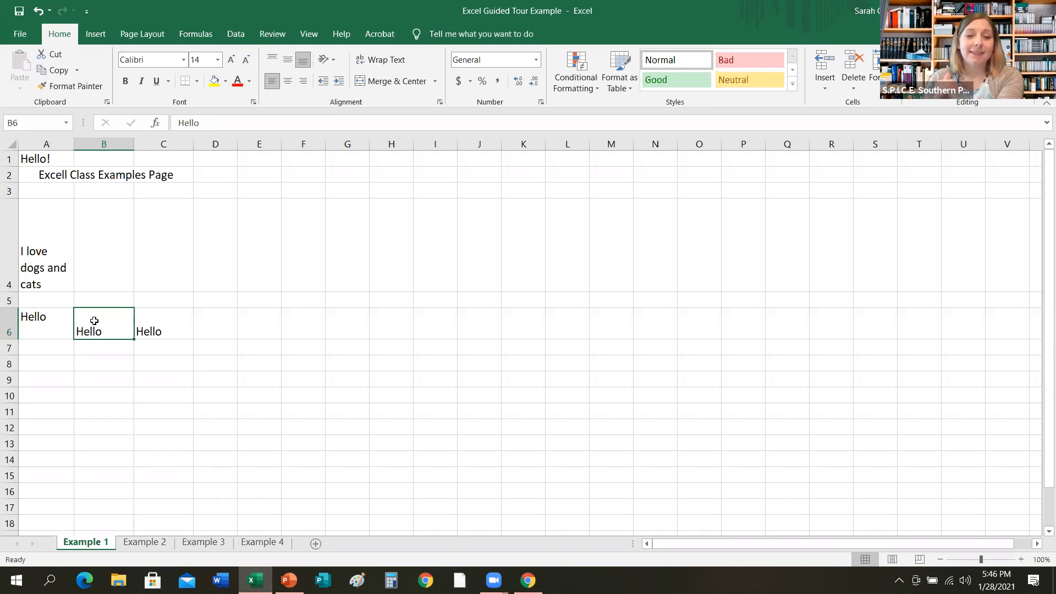
left_click(287, 61)
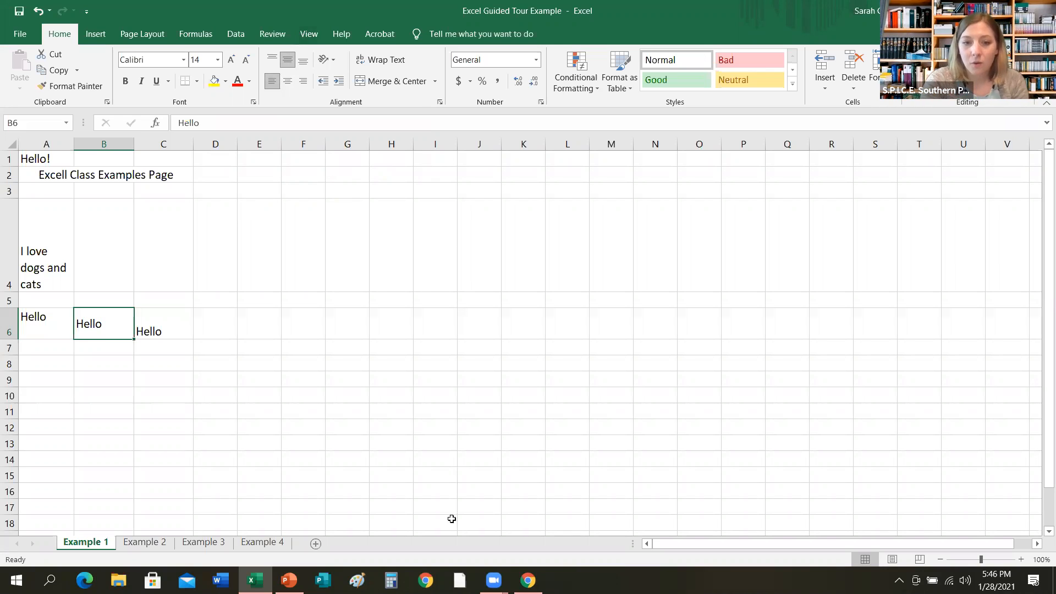
left_click(494, 580)
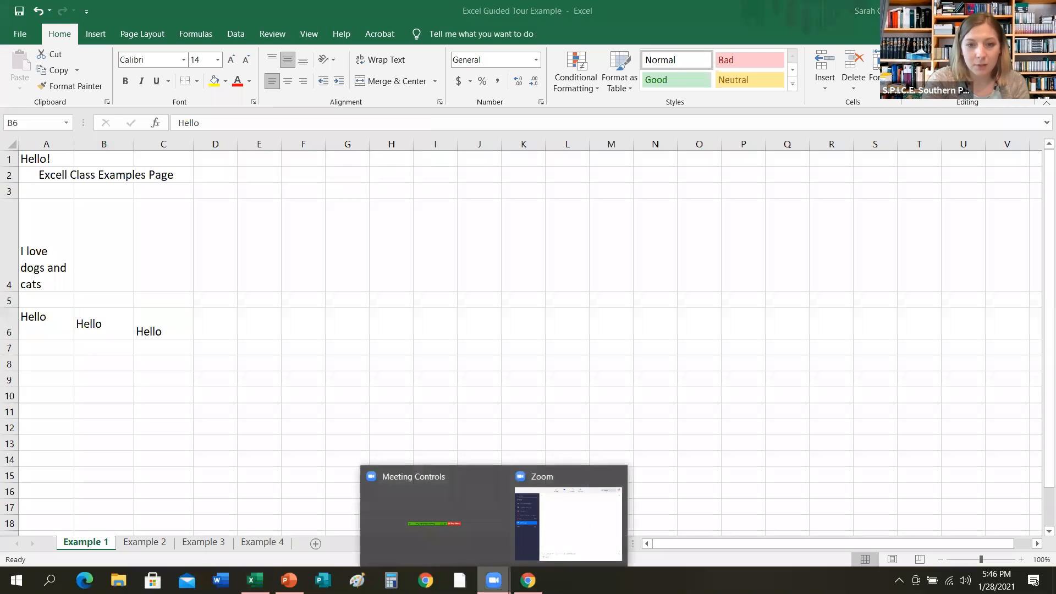
left_click(560, 553)
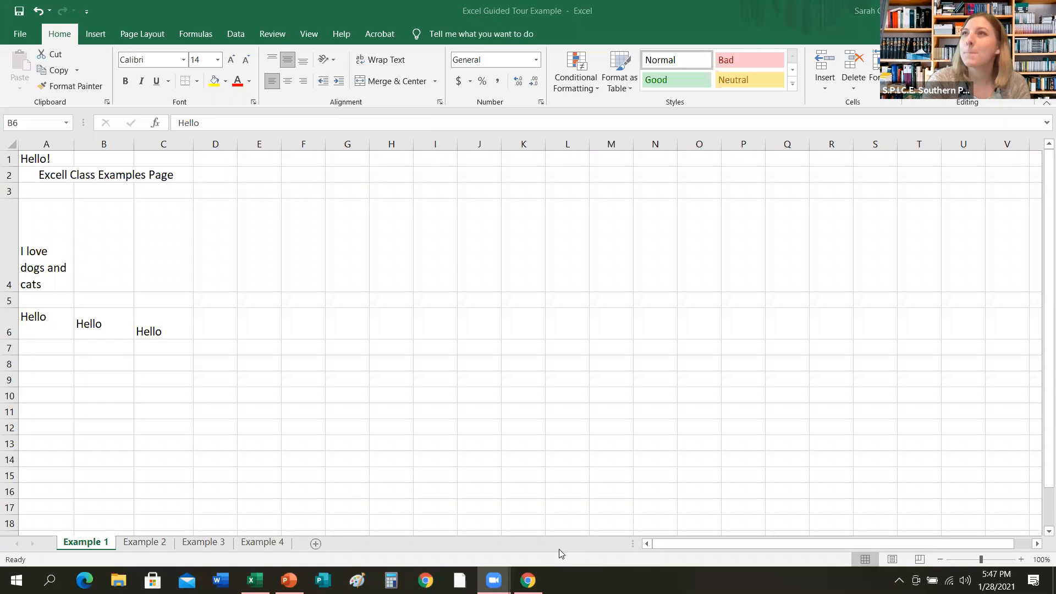
left_click(526, 346)
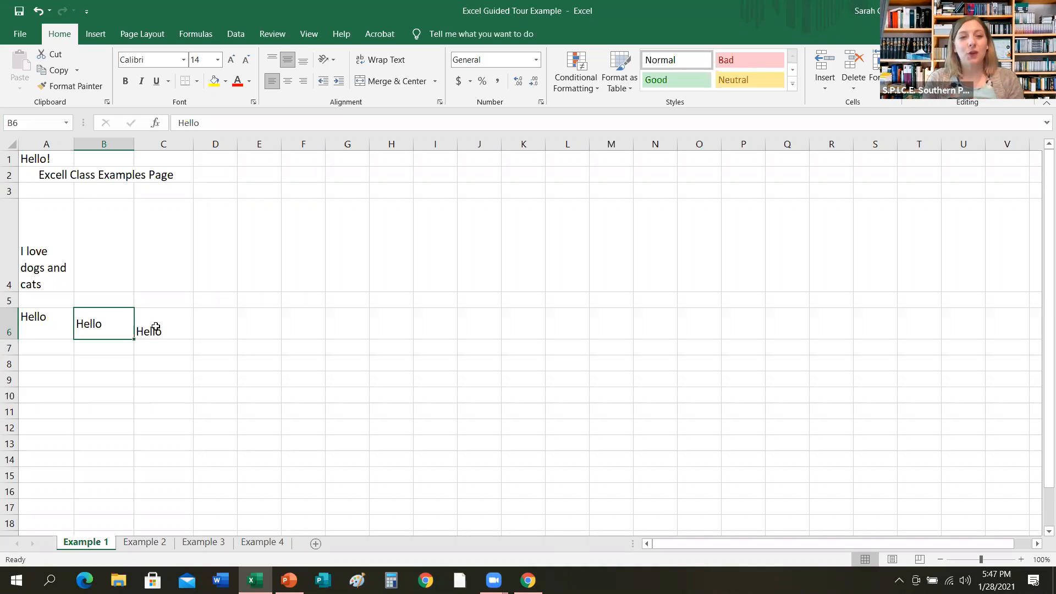
Apply left alignment to the text in cell A6.
left_click(156, 327)
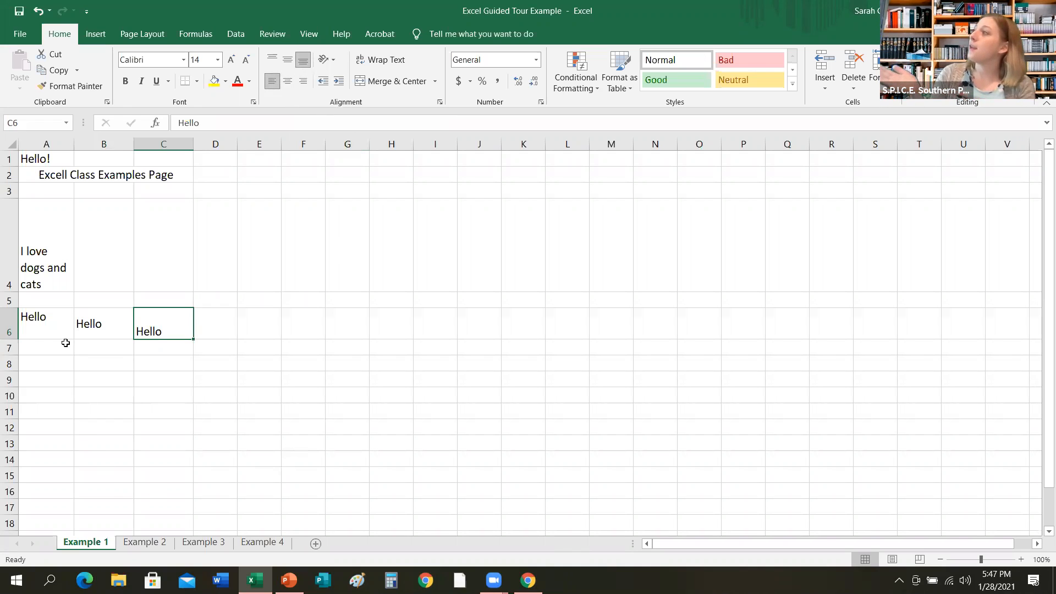
left_click(57, 327)
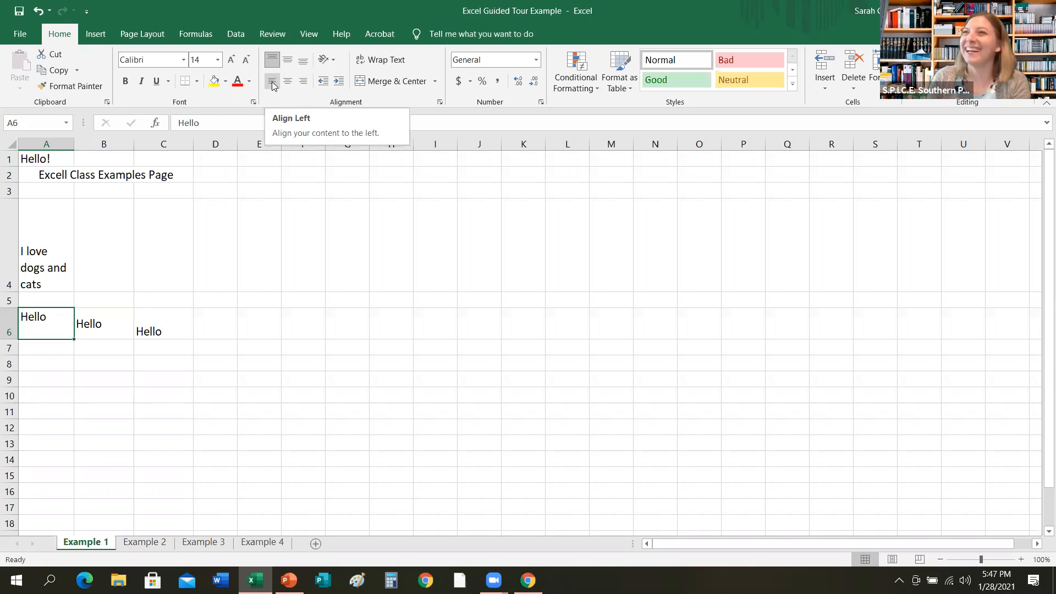
left_click(272, 84)
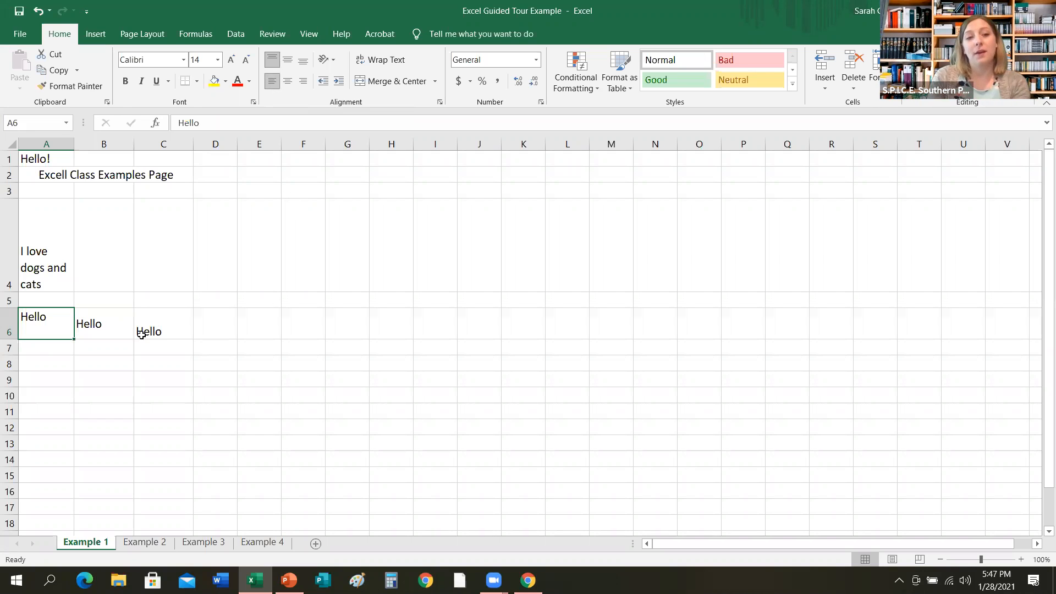
Center the text in cell B6 horizontally.
left_click(116, 330)
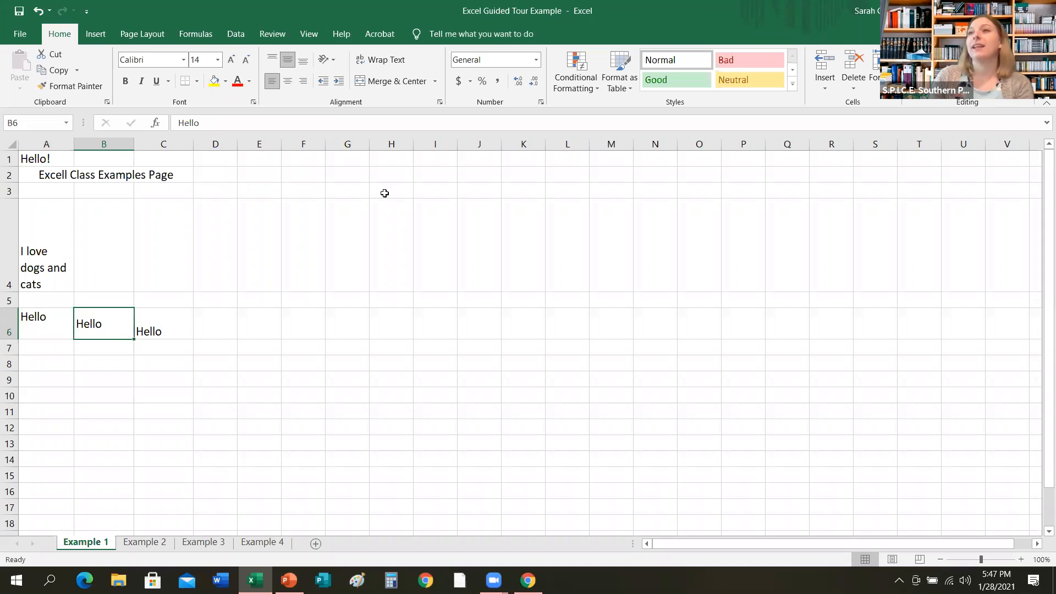
left_click(288, 83)
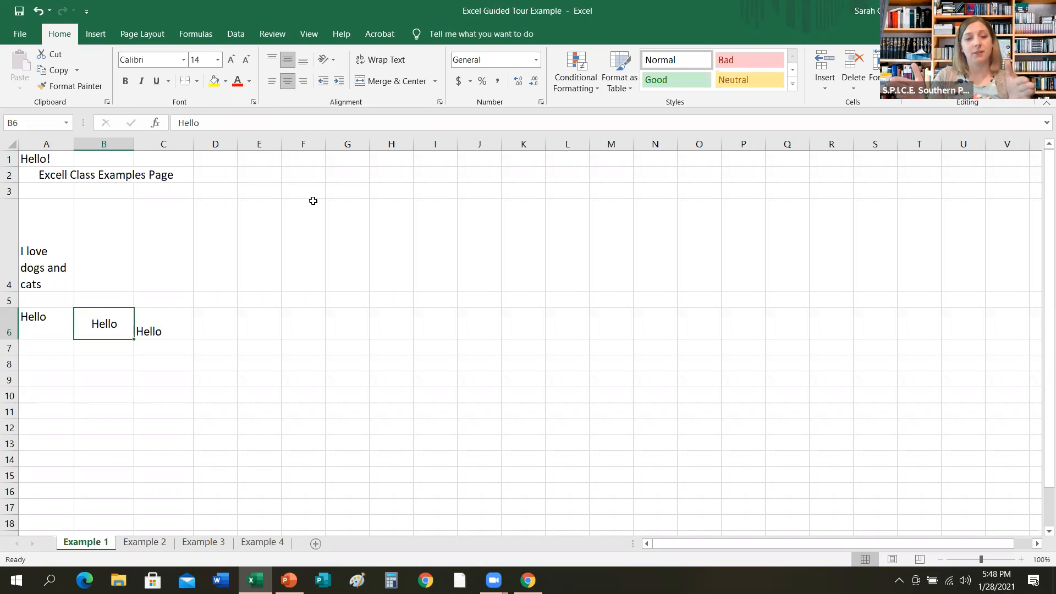
Right-align the text in cell C6.
left_click(180, 324)
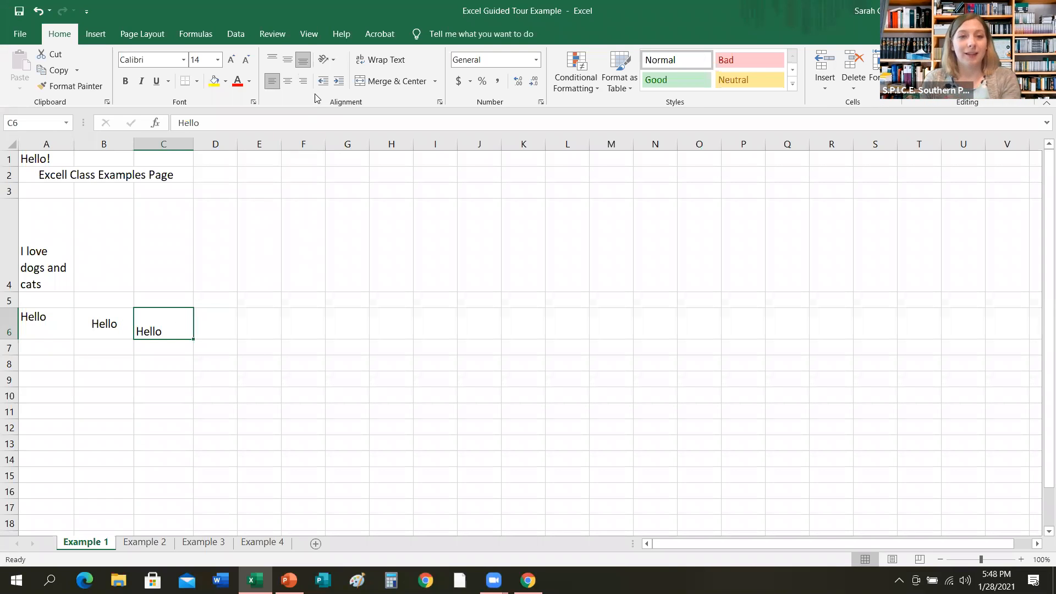
left_click(303, 82)
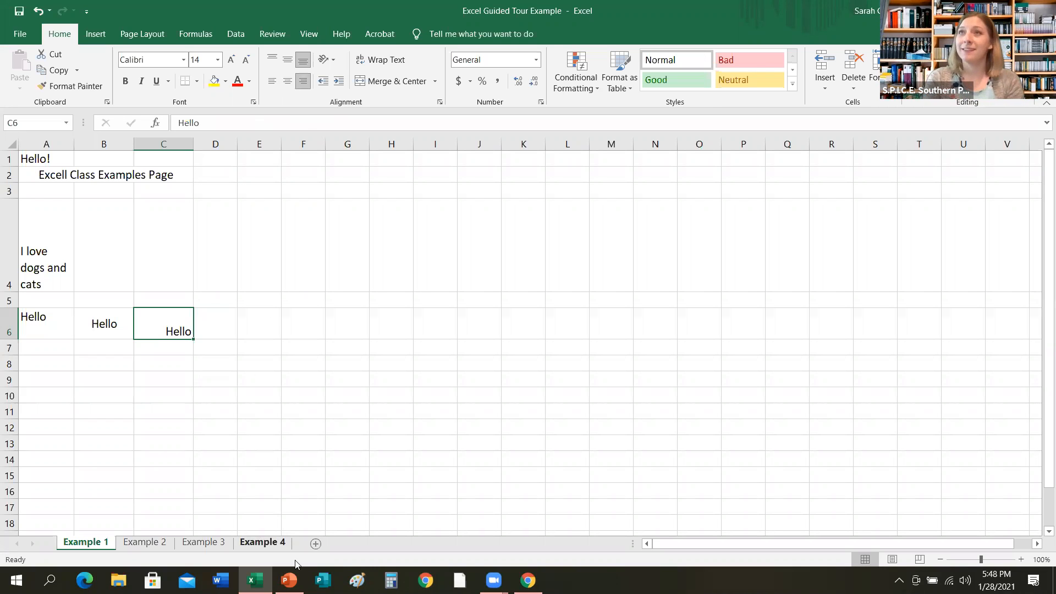
Switch to the PowerPoint slide show and advance to the next slide.
left_click(289, 581)
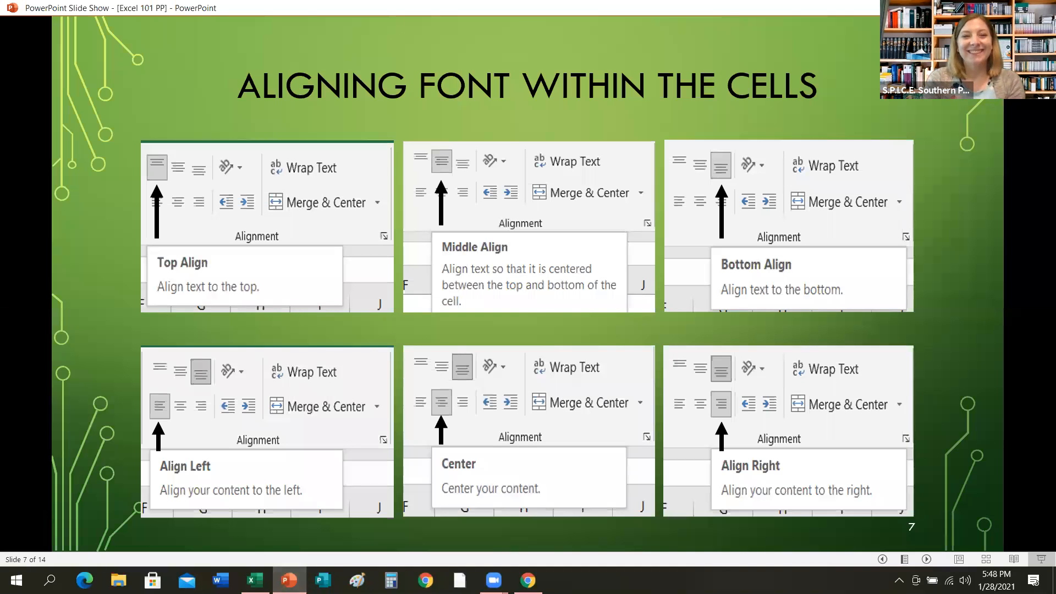
key("Right")
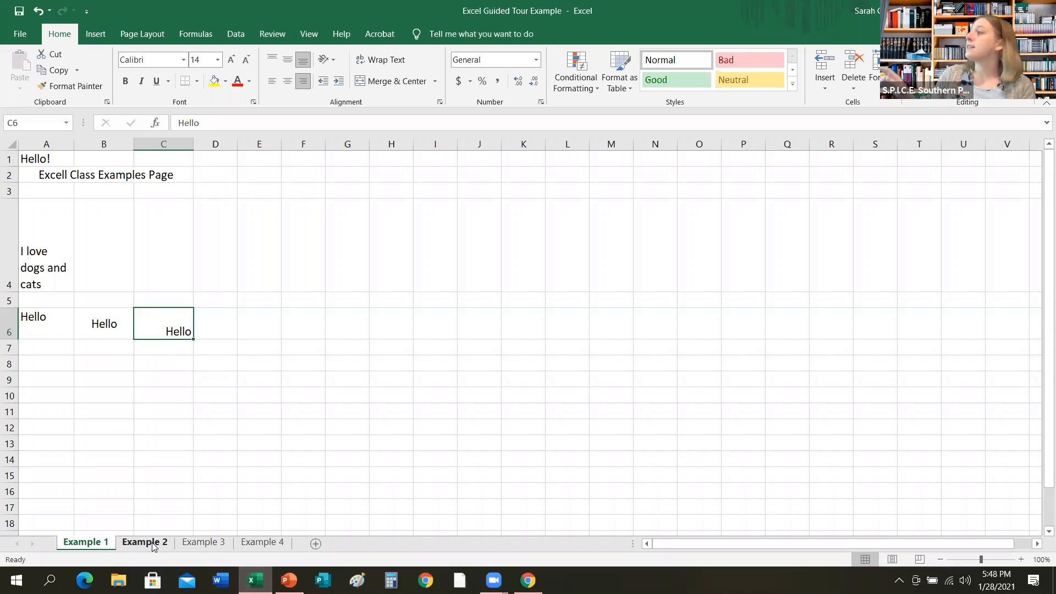
On the Example 2 sheet, select January and February in B1:C1 and fill the month series across to column P.
left_click(152, 542)
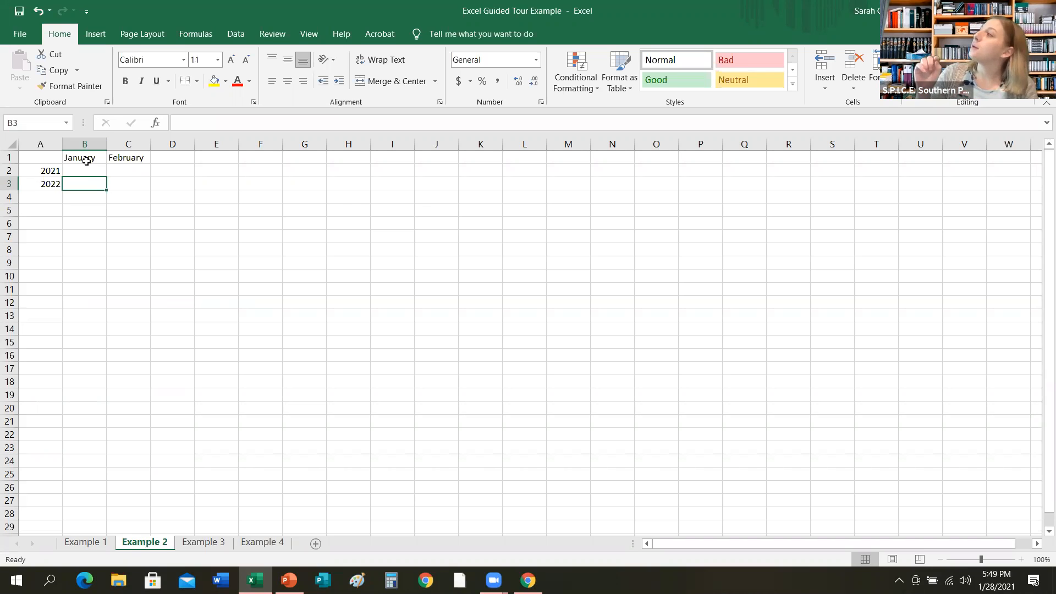
left_click(87, 159)
left_click_drag(86, 159, 119, 159)
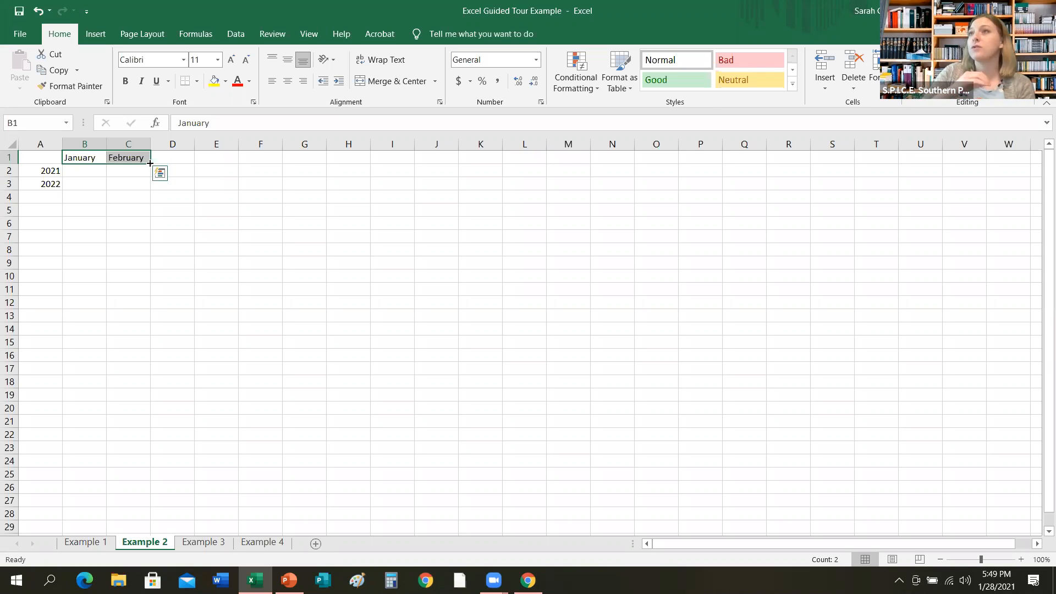
left_click_drag(150, 163, 704, 165)
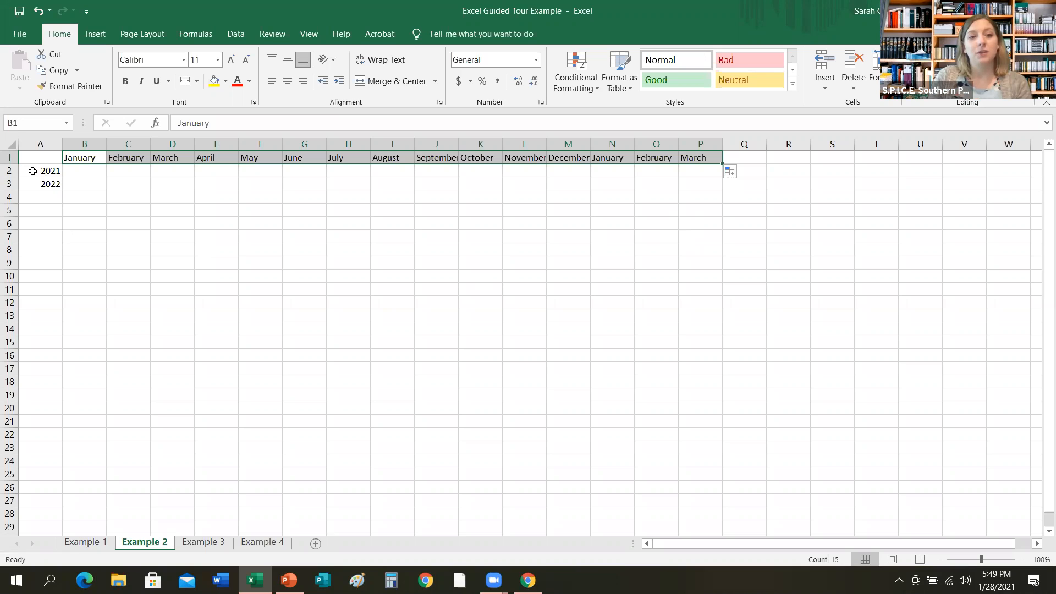
Select 2021 and 2022 in A2:A3 and fill the year series down to row 25.
left_click_drag(33, 171, 35, 183)
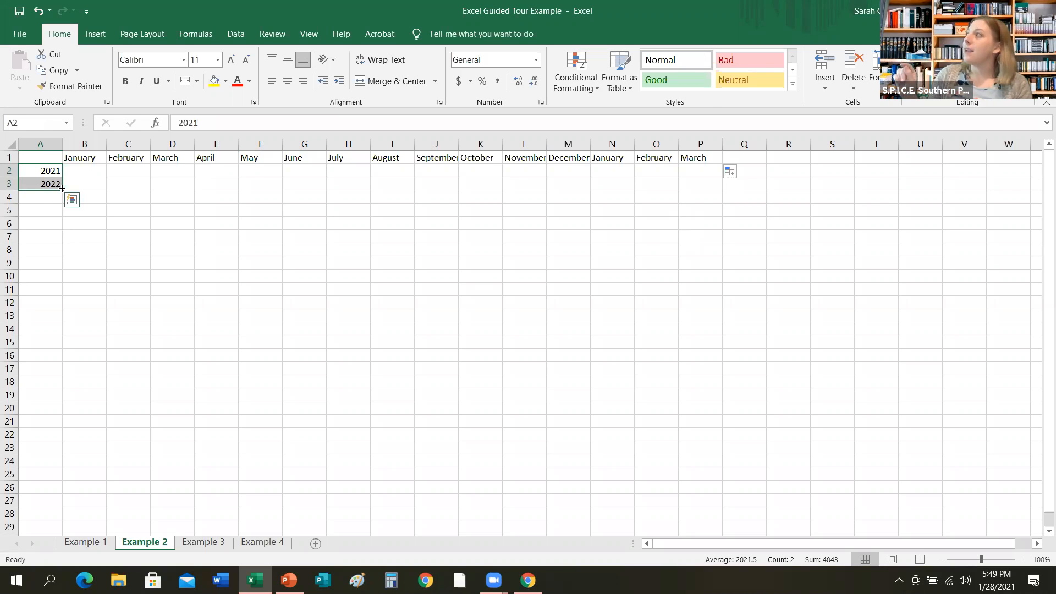
left_click_drag(62, 189, 54, 487)
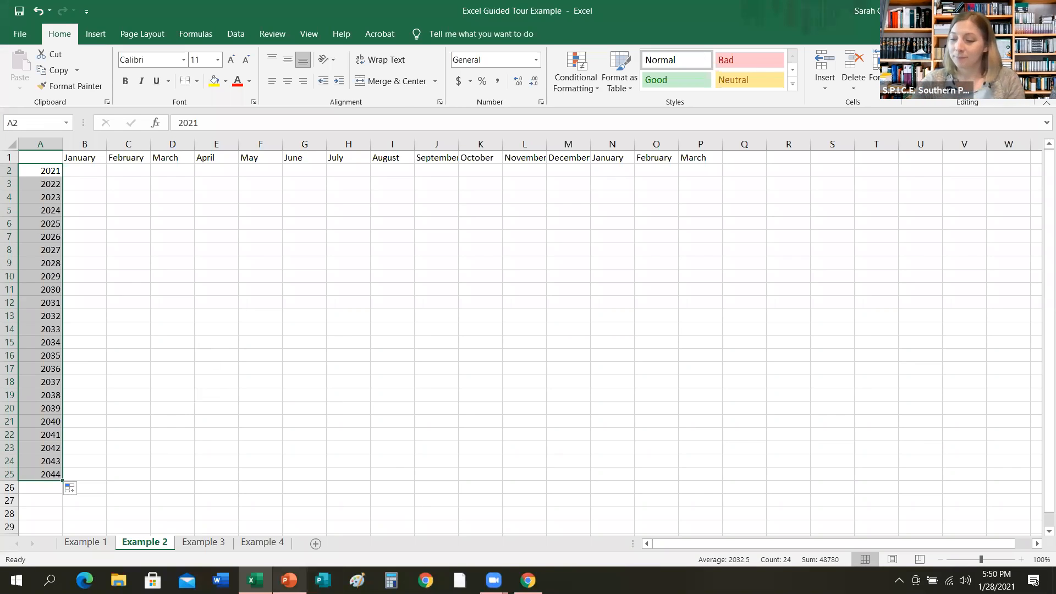
Switch to the PowerPoint slide show and advance to the slide on applying cell borders.
mouse_move(289, 581)
left_click(289, 522)
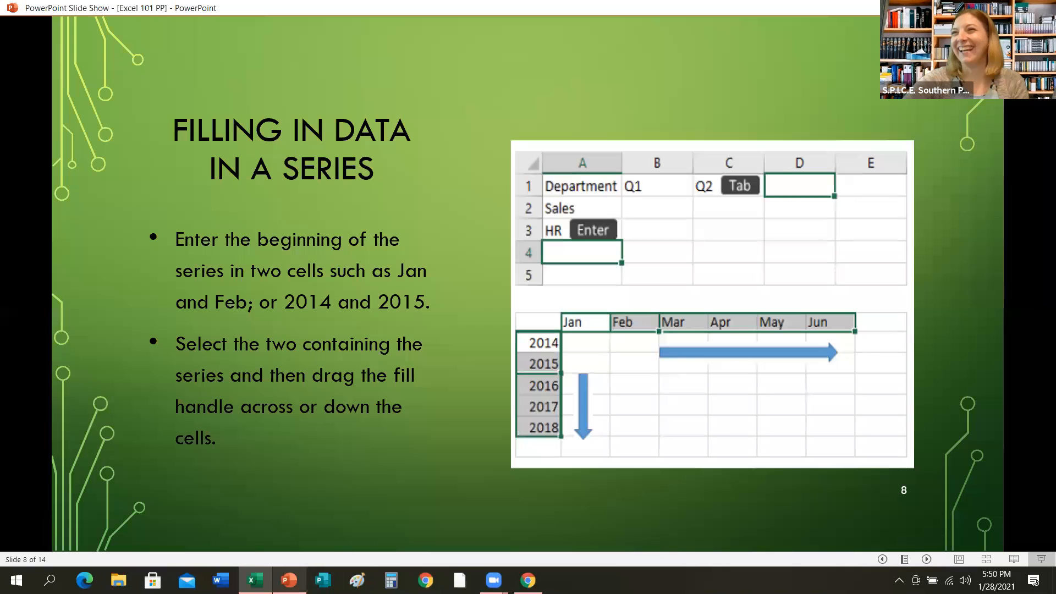
key("Right")
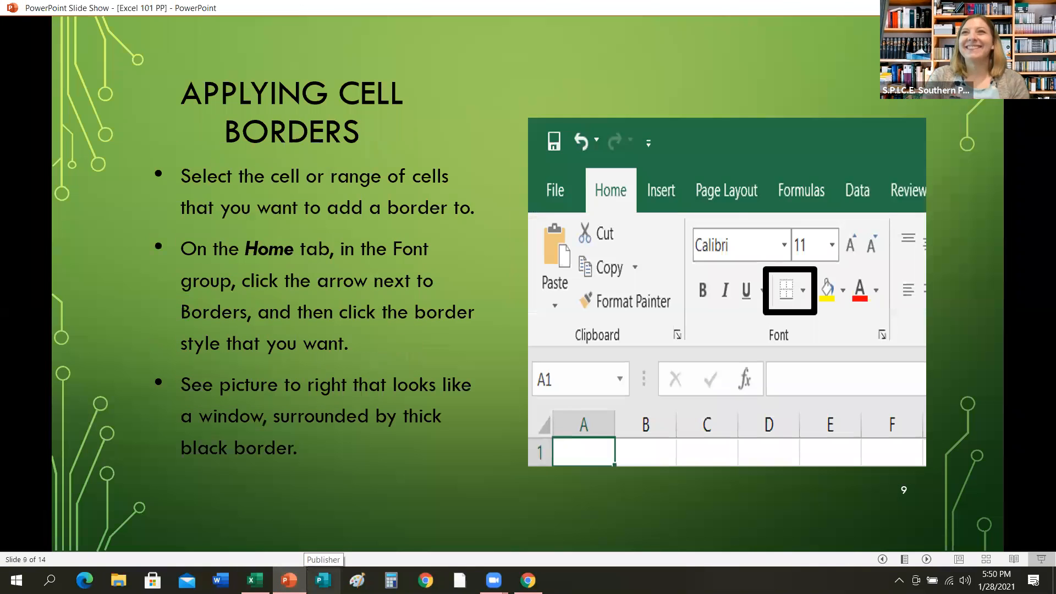
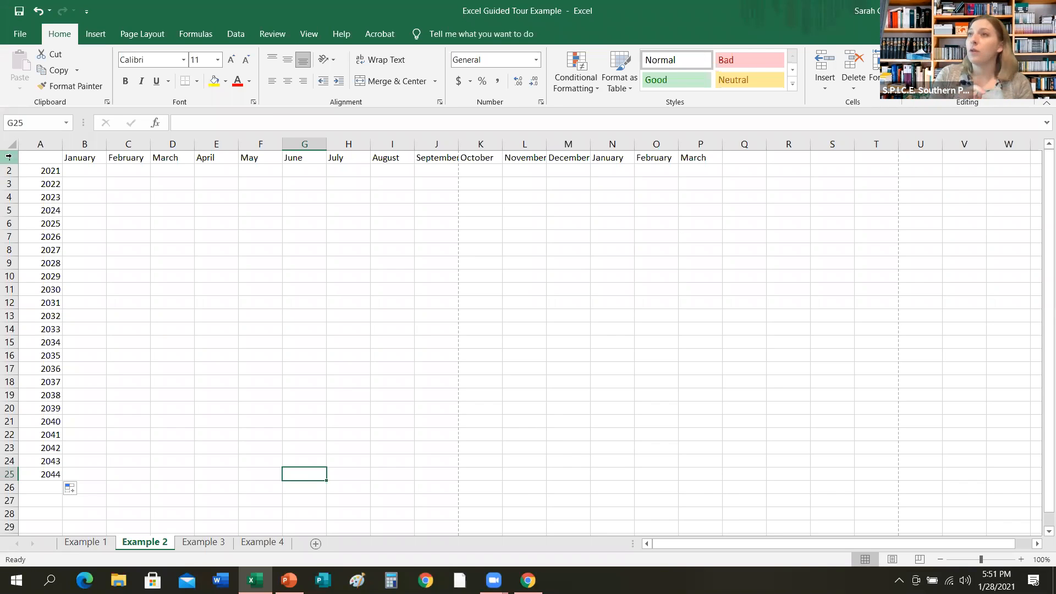
Select row 1 on the Example 2 sheet and apply All Borders to it.
left_click(9, 157)
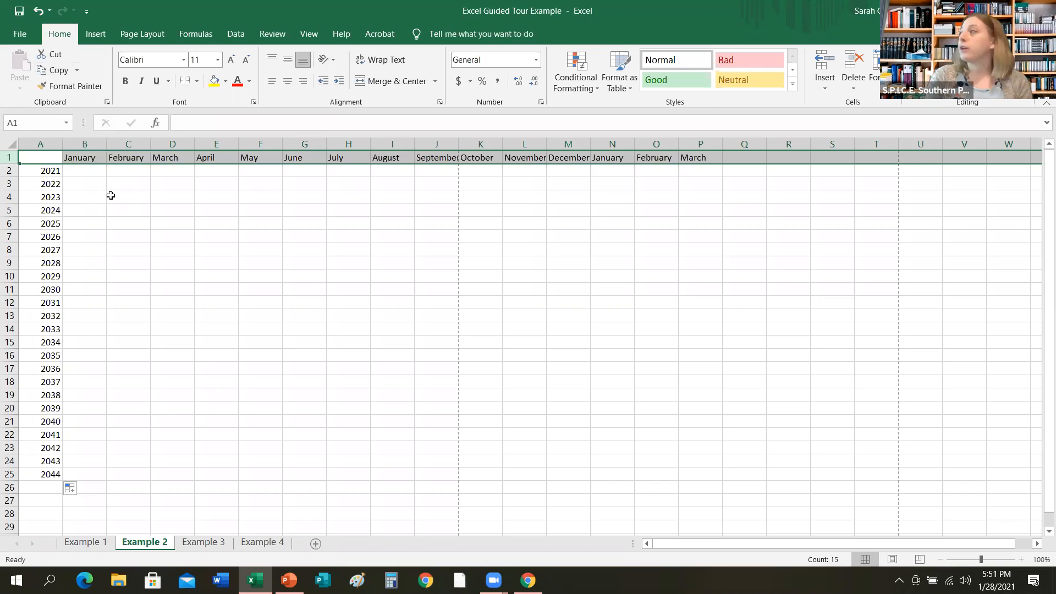
left_click(197, 82)
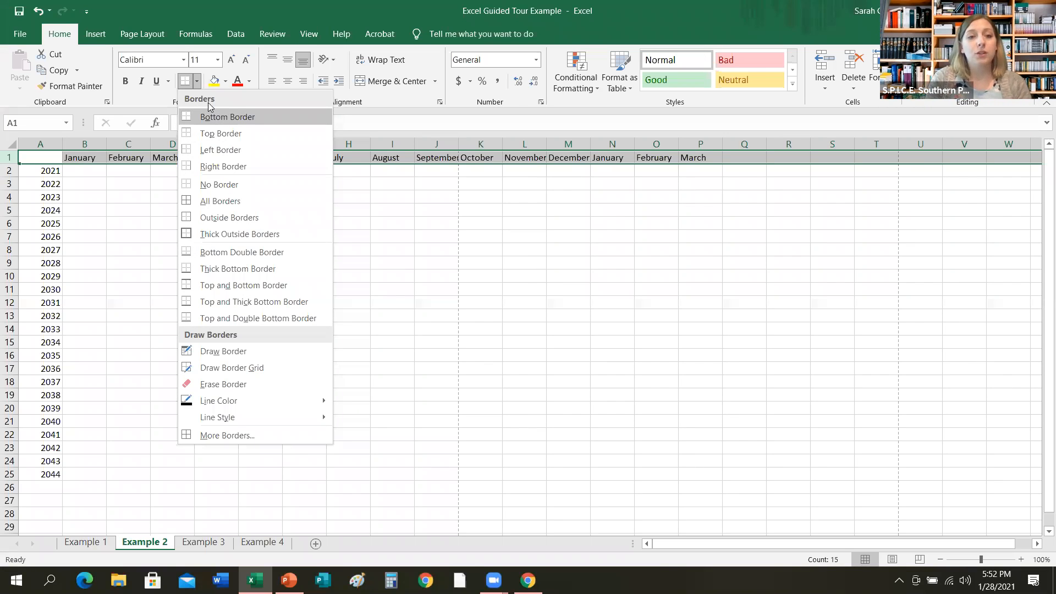
left_click(222, 201)
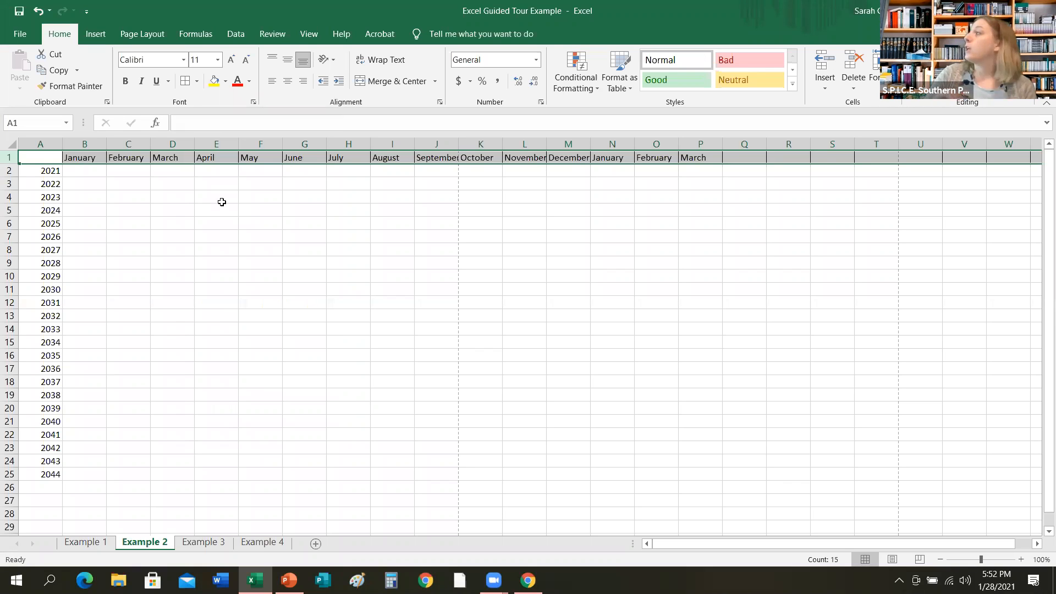
left_click(197, 212)
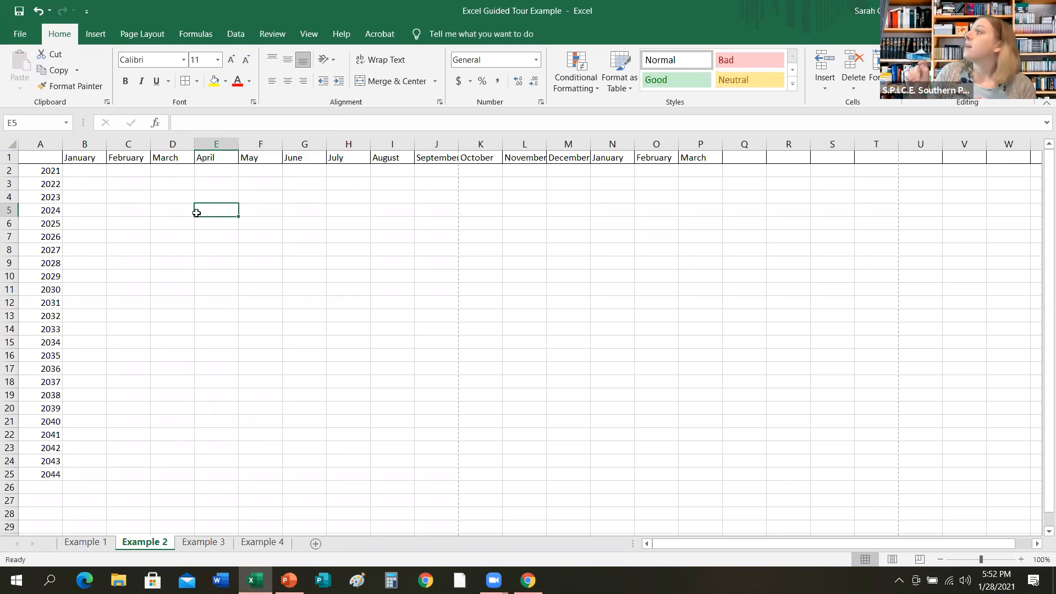
Select column A and apply Outside Borders to it.
left_click(39, 144)
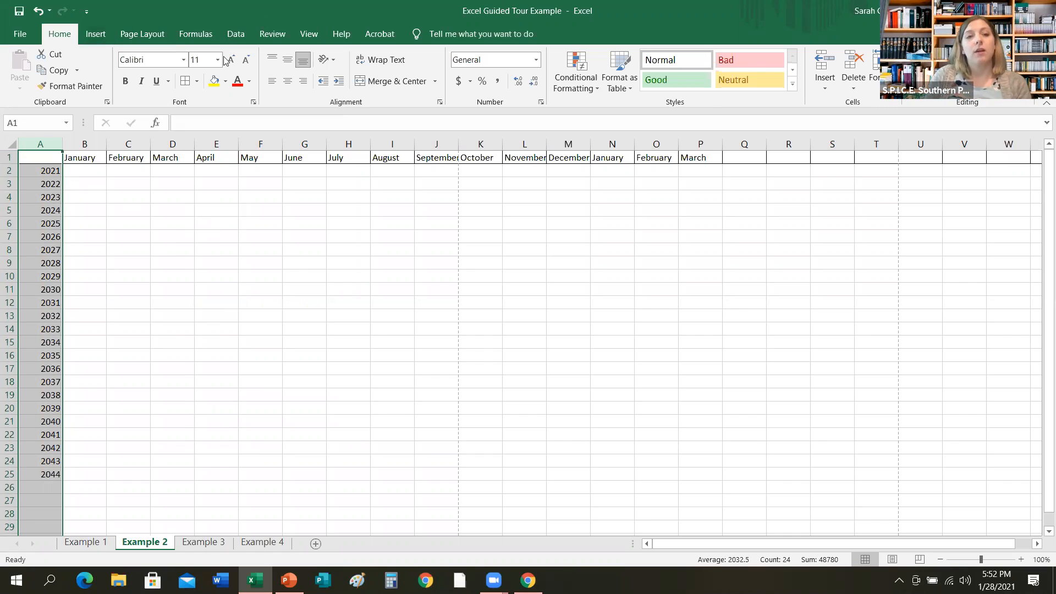
left_click(197, 82)
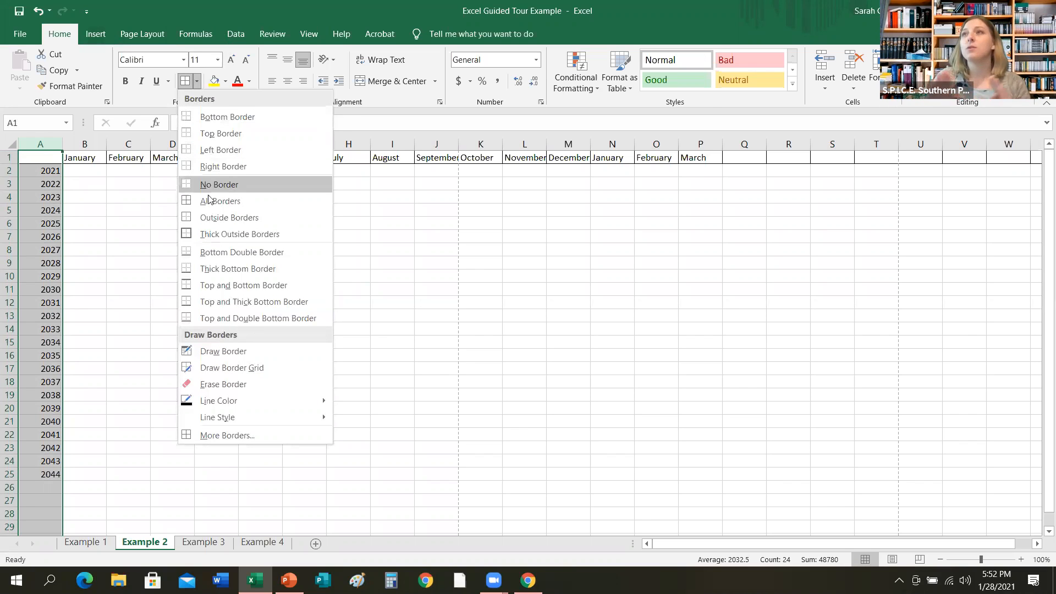
left_click(205, 221)
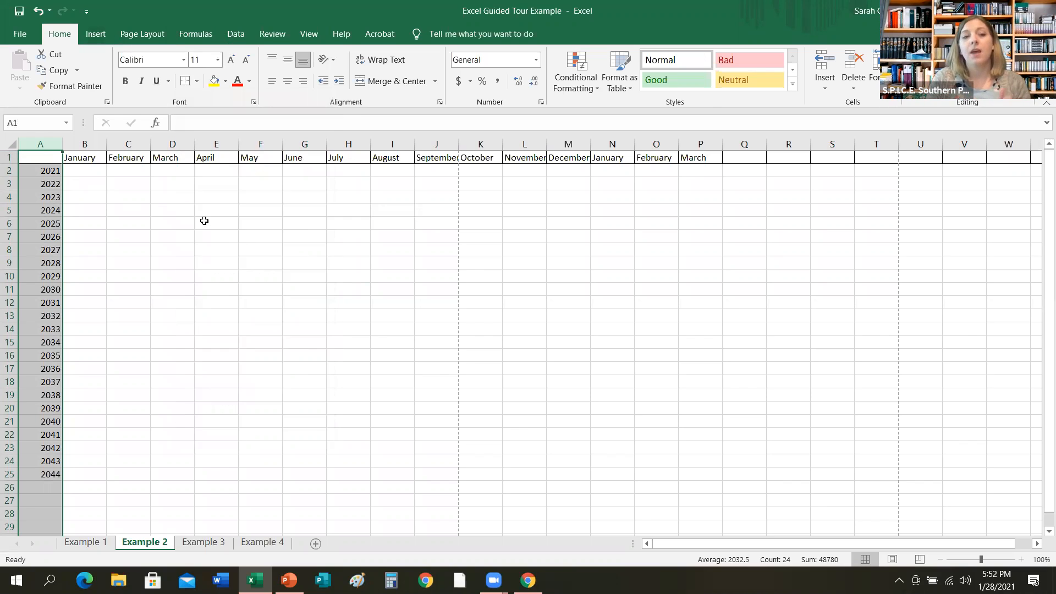
left_click(176, 253)
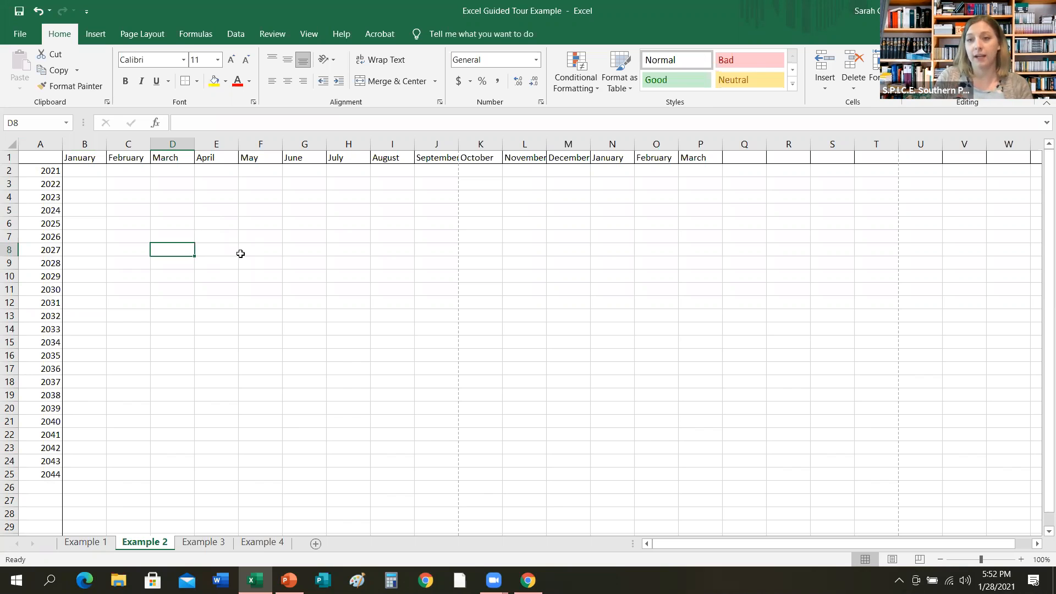
Open the print preview to check how the bordered sheet will print, then return to the sheet.
left_click(23, 37)
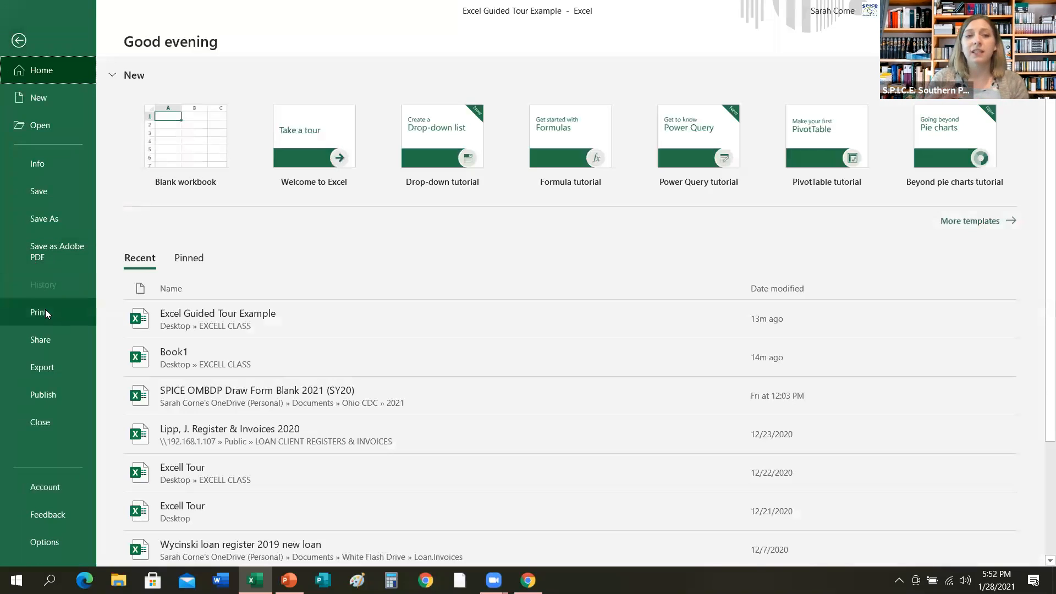
left_click(45, 309)
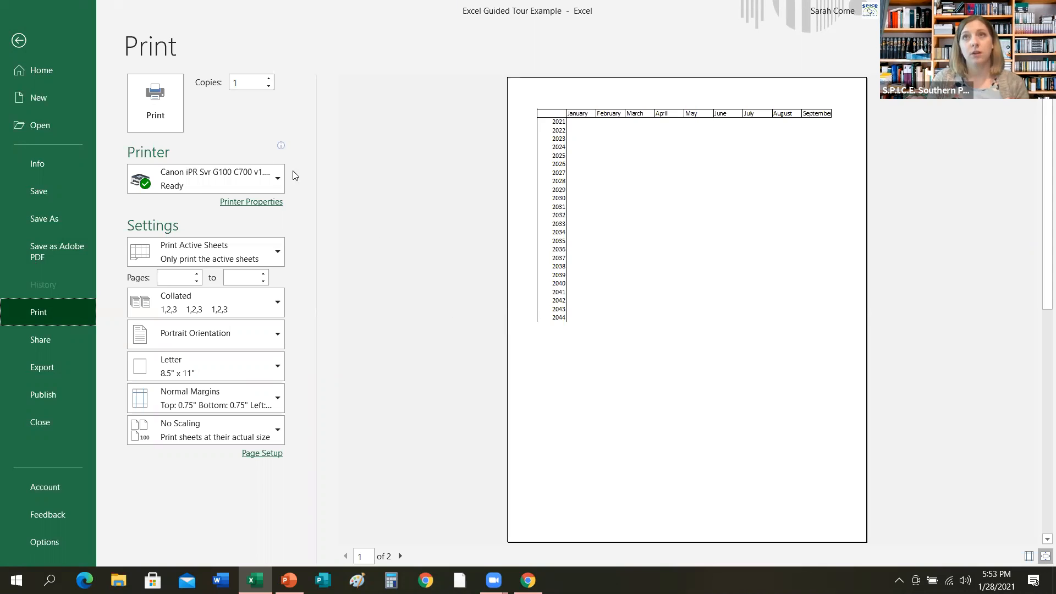
left_click(18, 44)
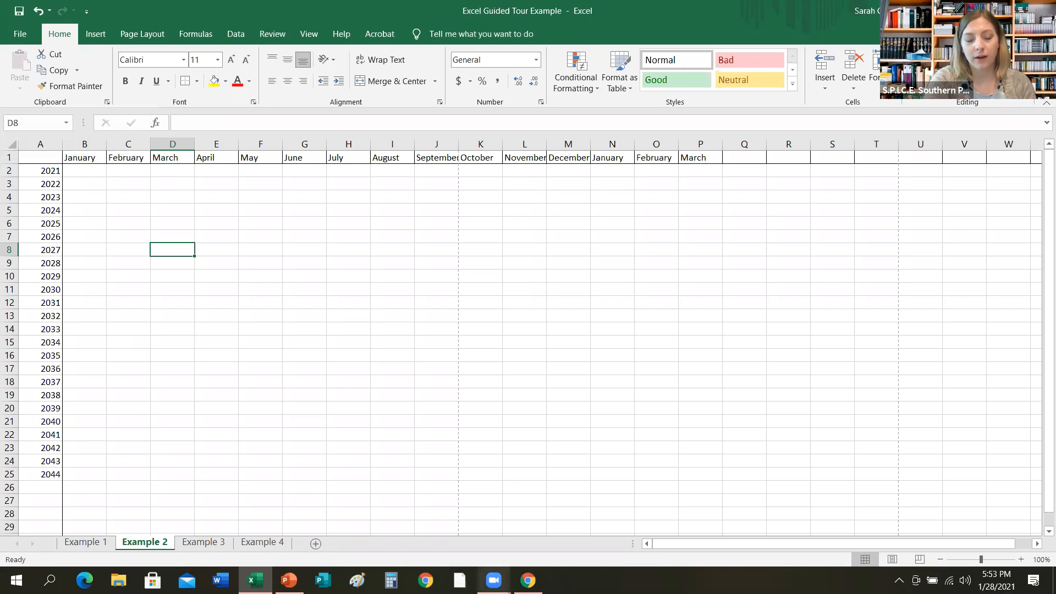
left_click(493, 581)
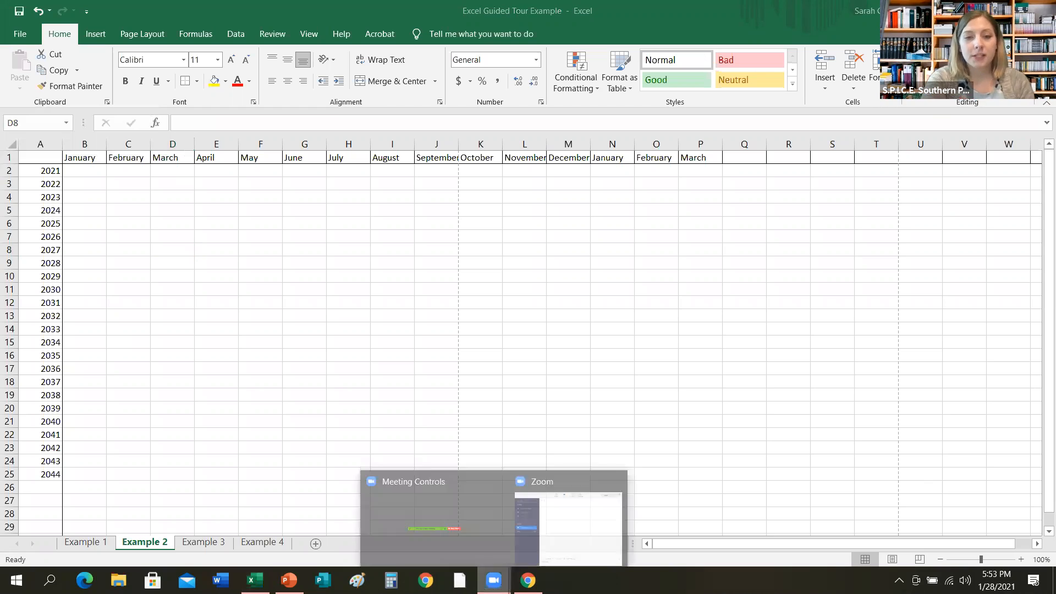
left_click(553, 551)
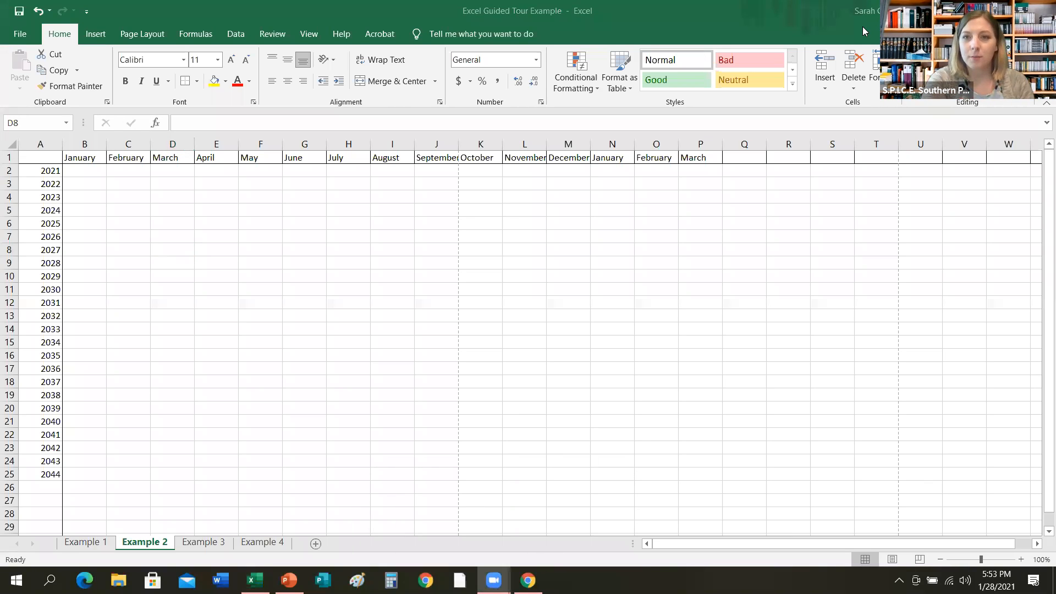
left_click(778, 59)
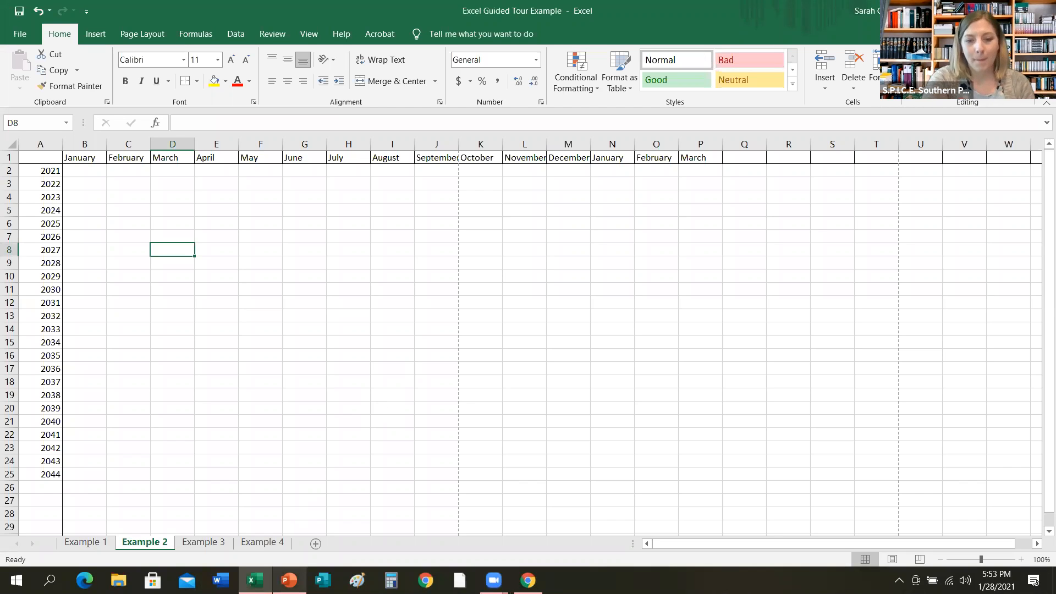
Switch to the PowerPoint slide show and advance to the slide on applying cell shading.
mouse_move(290, 580)
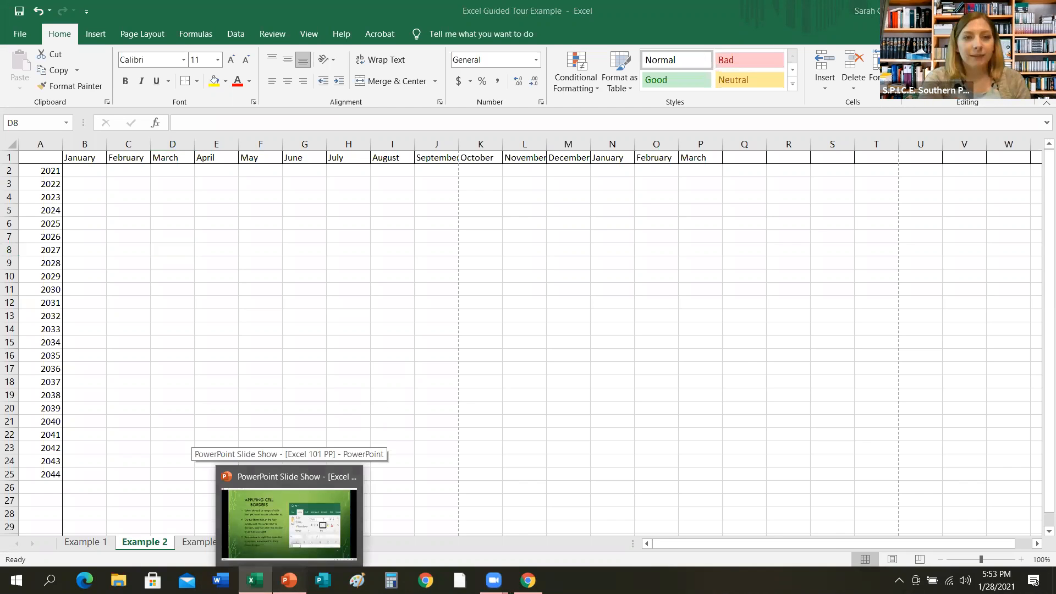
left_click(289, 523)
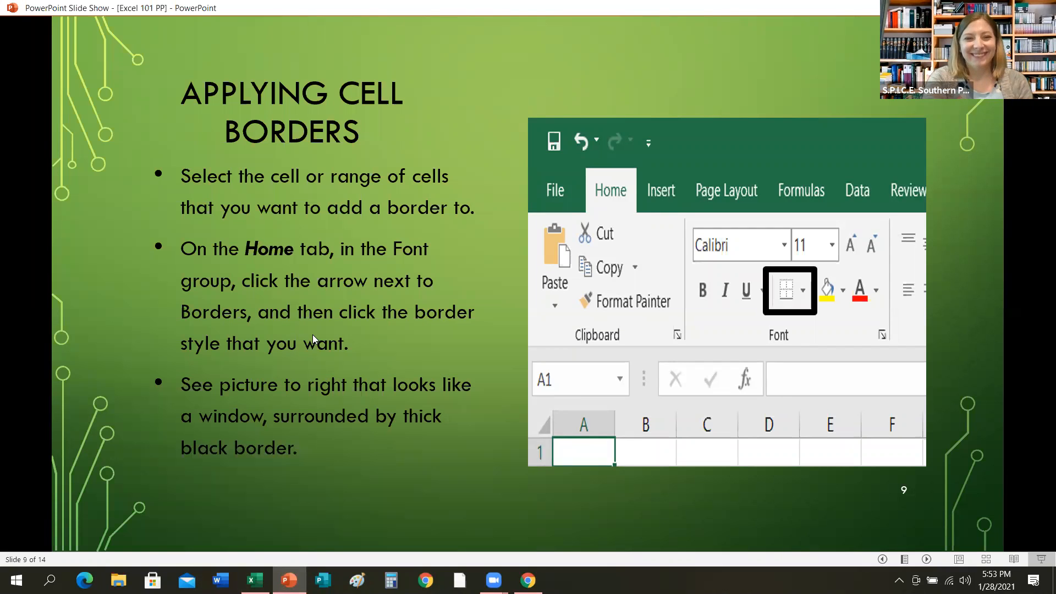
key("Right")
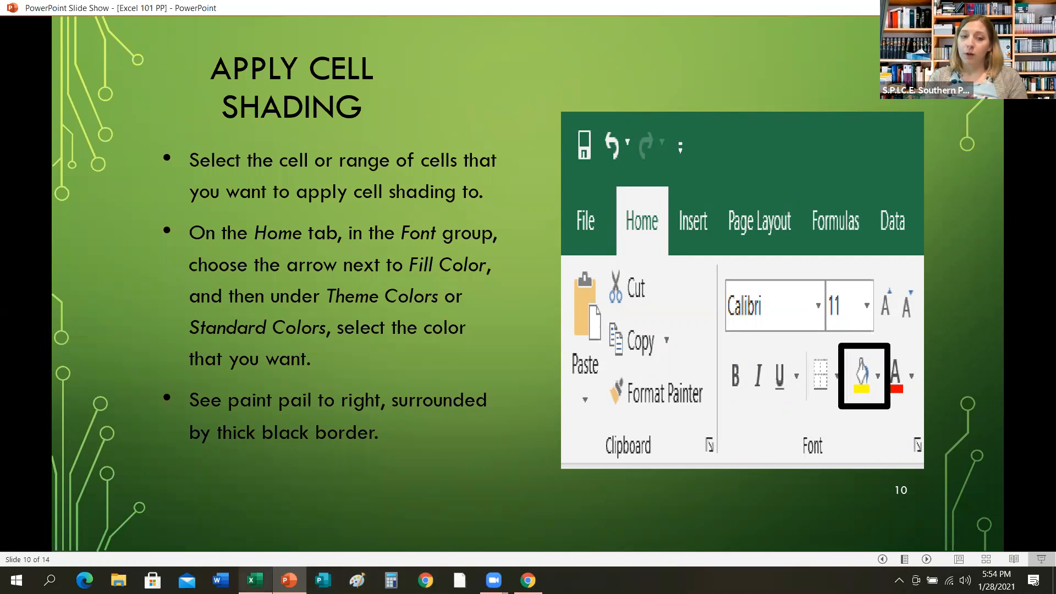
Back in the workbook, select row 1 and fill it with black.
left_click(254, 580)
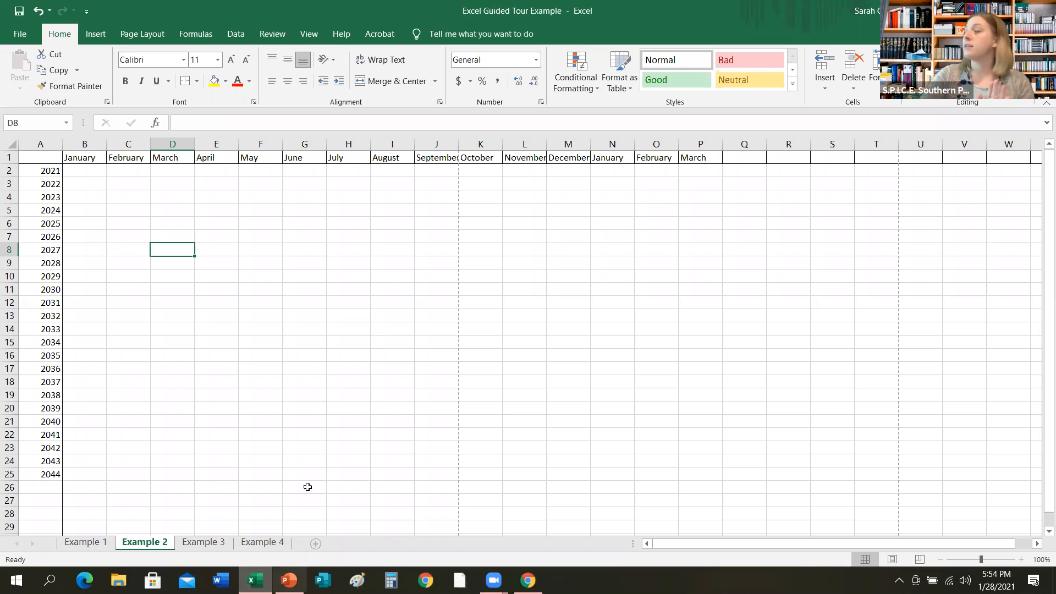
left_click(9, 157)
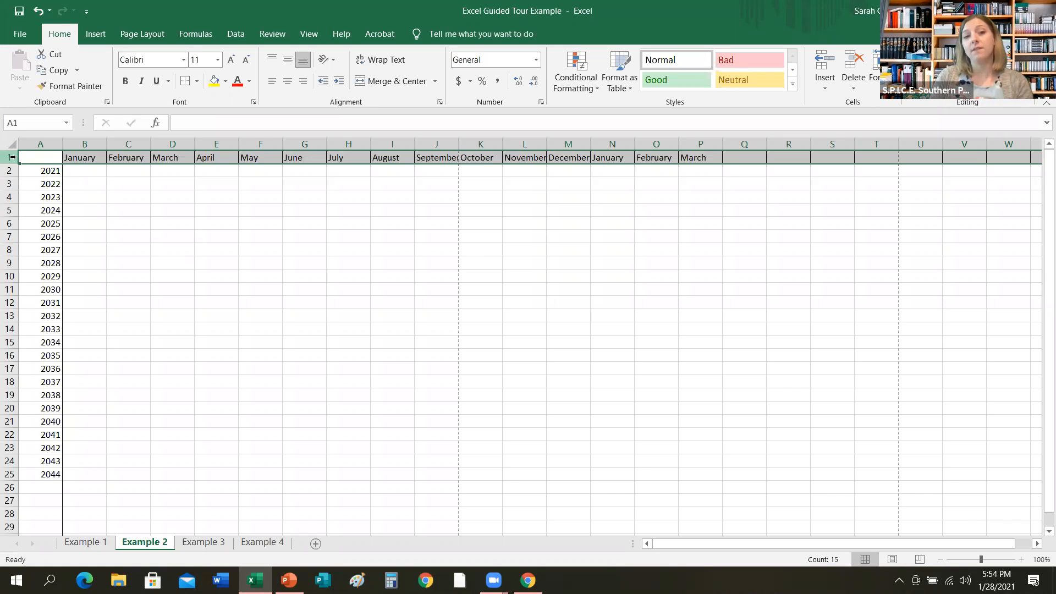
left_click(225, 83)
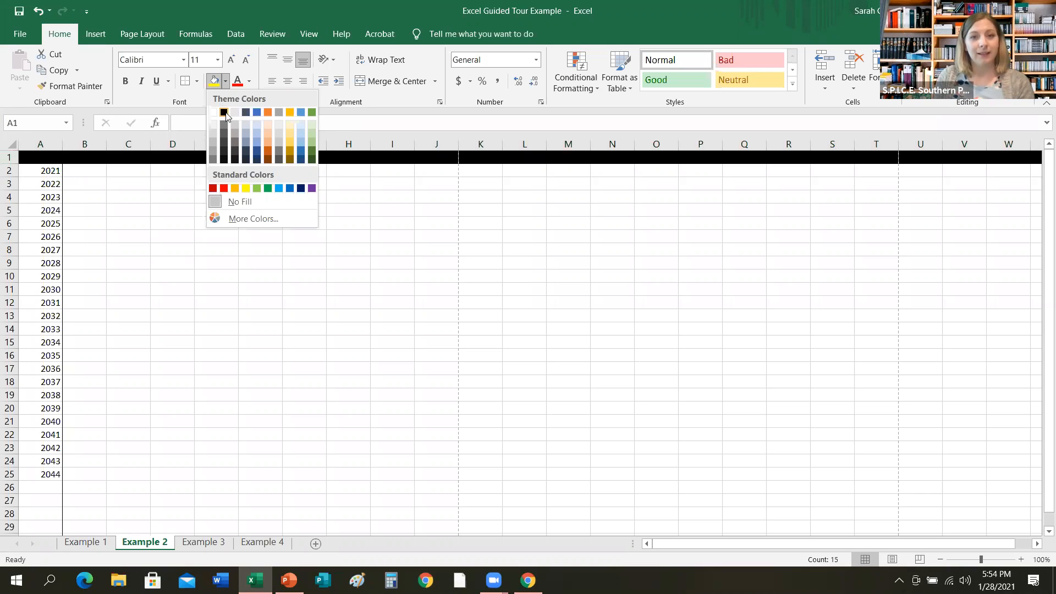
left_click(224, 113)
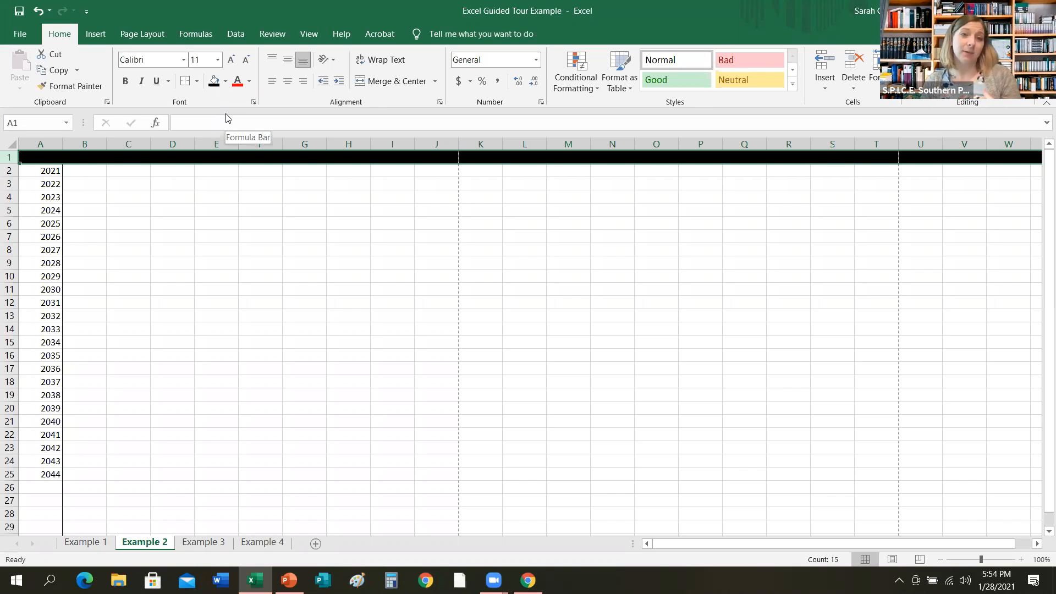
Set the font color of row 1 to white.
left_click(248, 86)
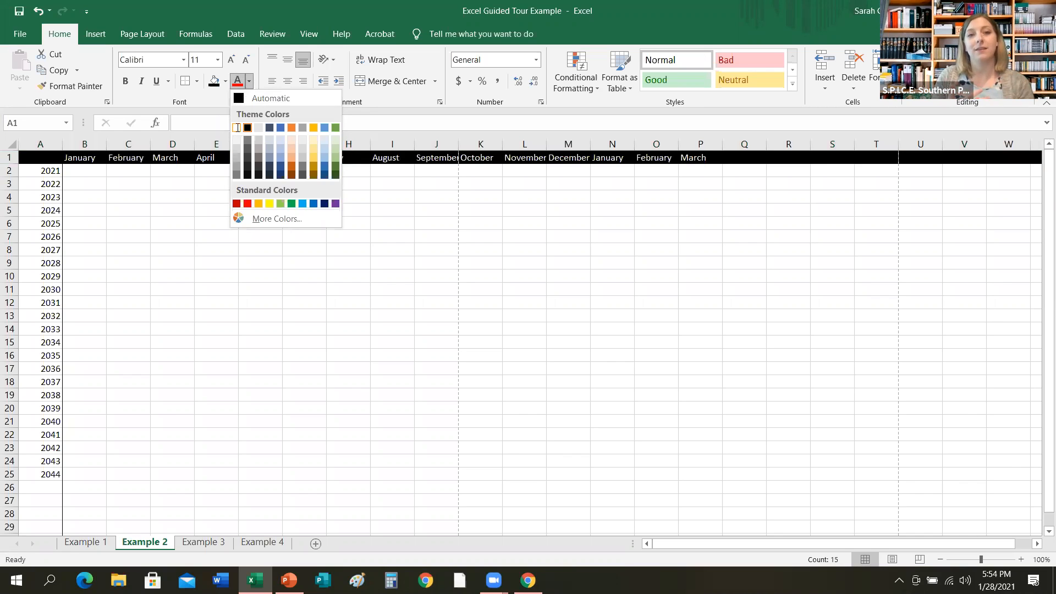
left_click(237, 129)
left_click(226, 251)
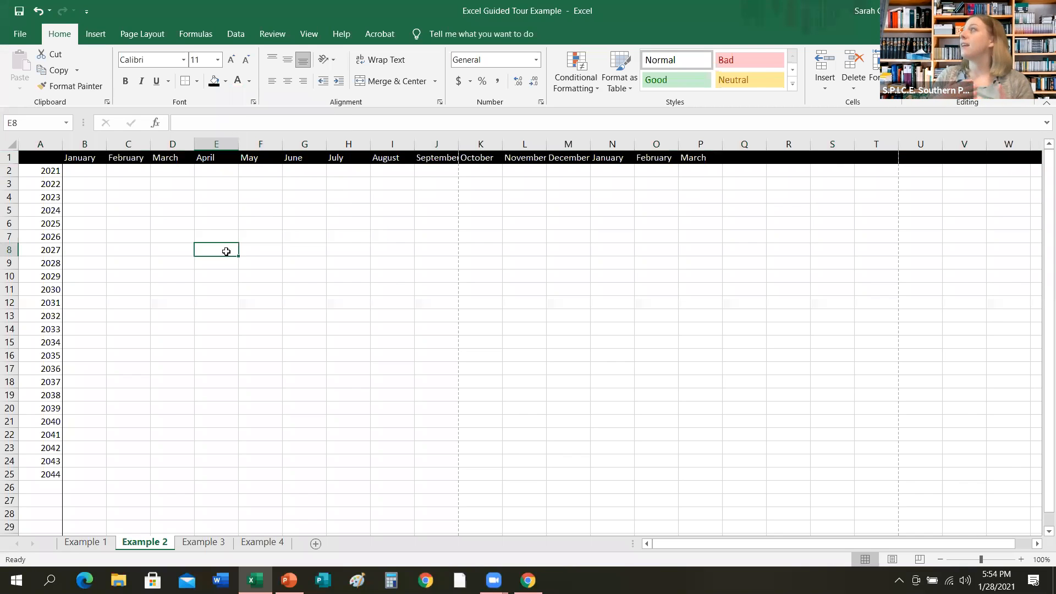
Select row 1 again and make its text bold.
left_click(8, 157)
left_click(123, 80)
left_click(127, 209)
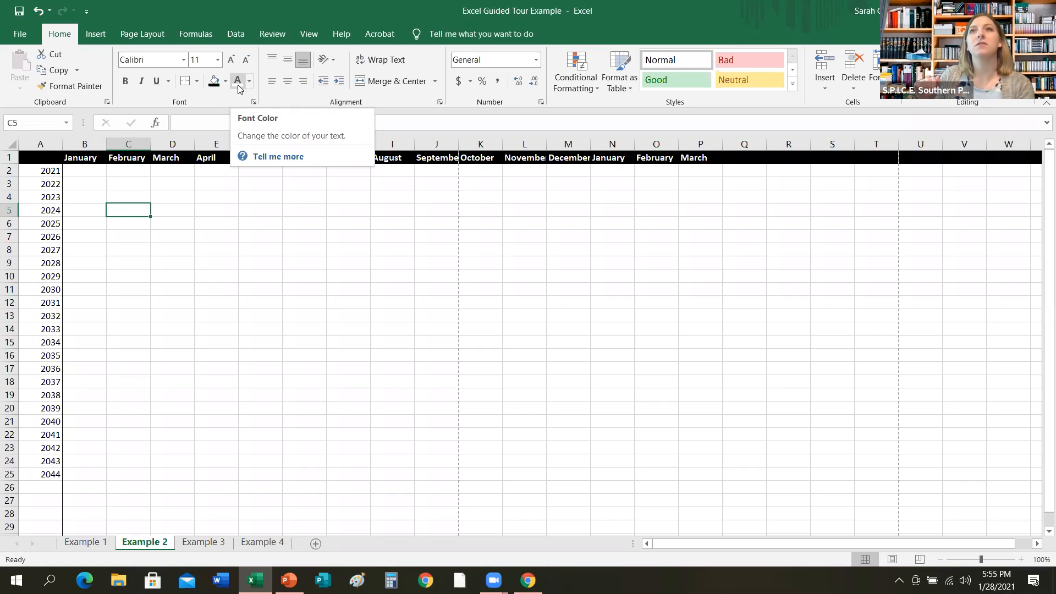
Select column A and fill it with dark red.
left_click(47, 143)
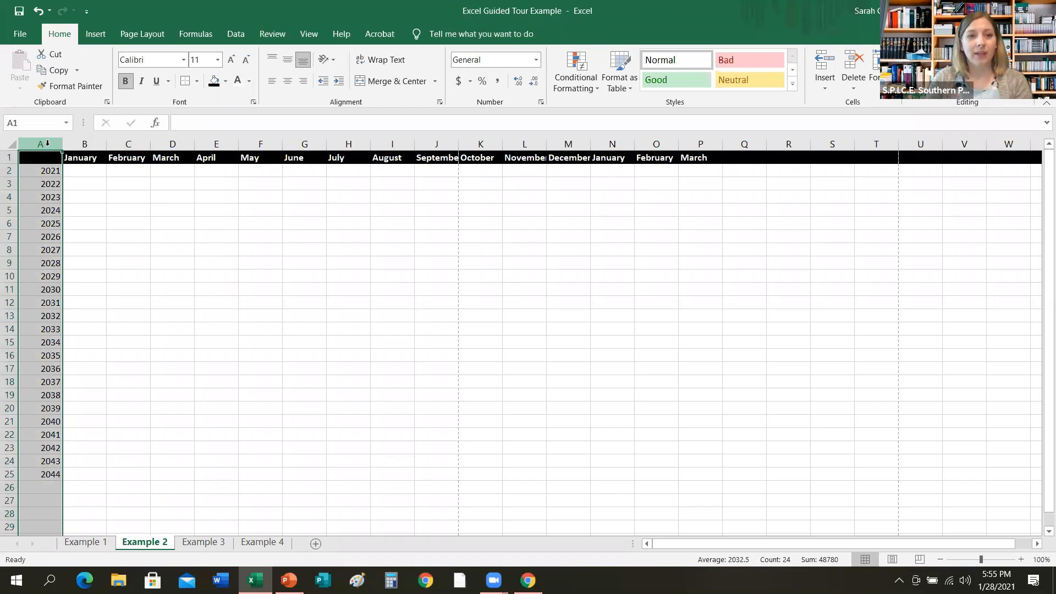
left_click(226, 81)
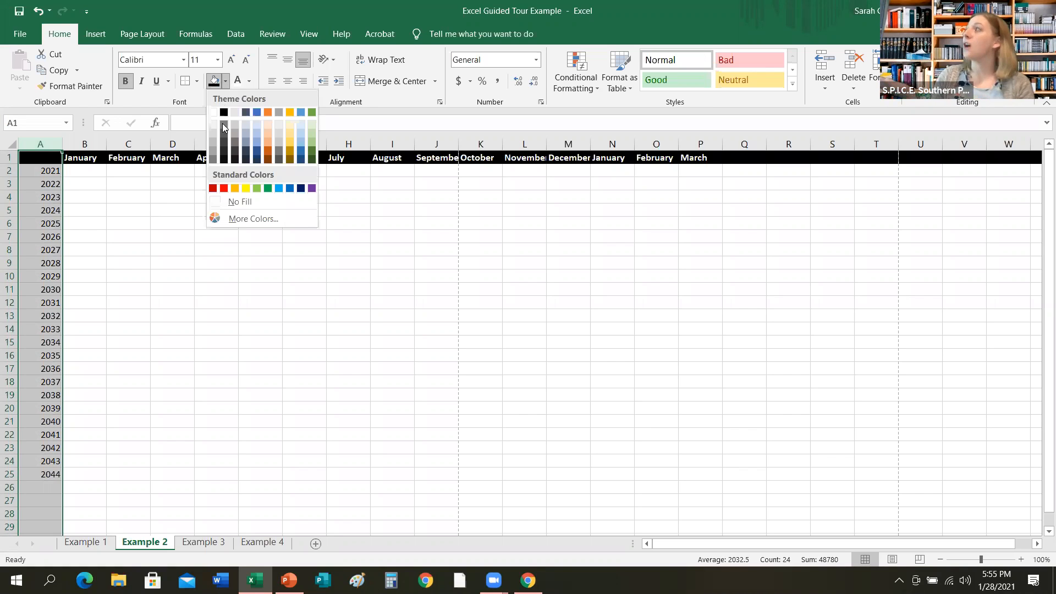
left_click(213, 189)
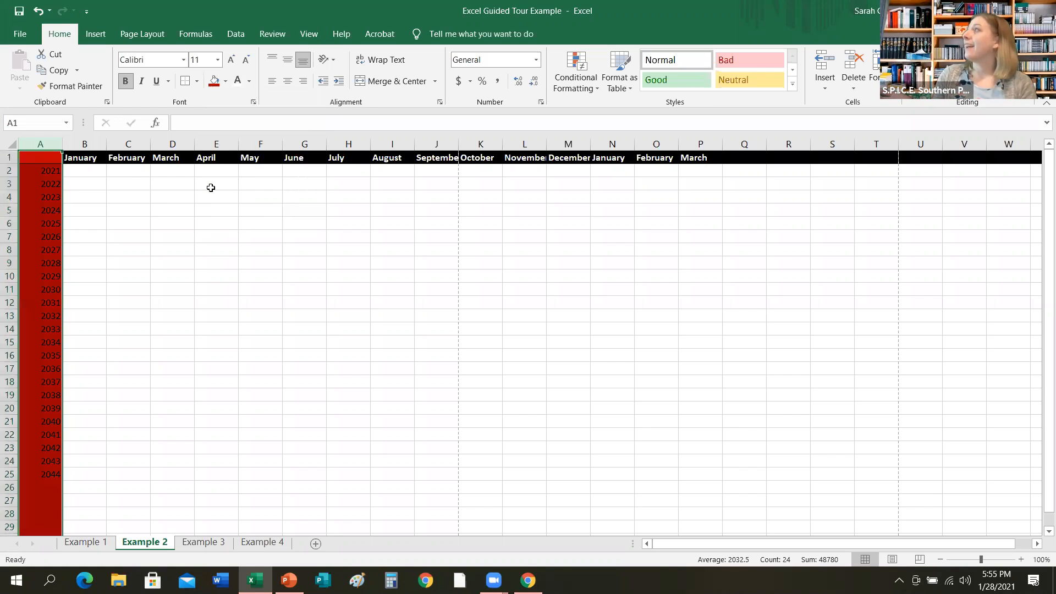
Set column A's font color to a light gray shade of the white theme color.
left_click(249, 81)
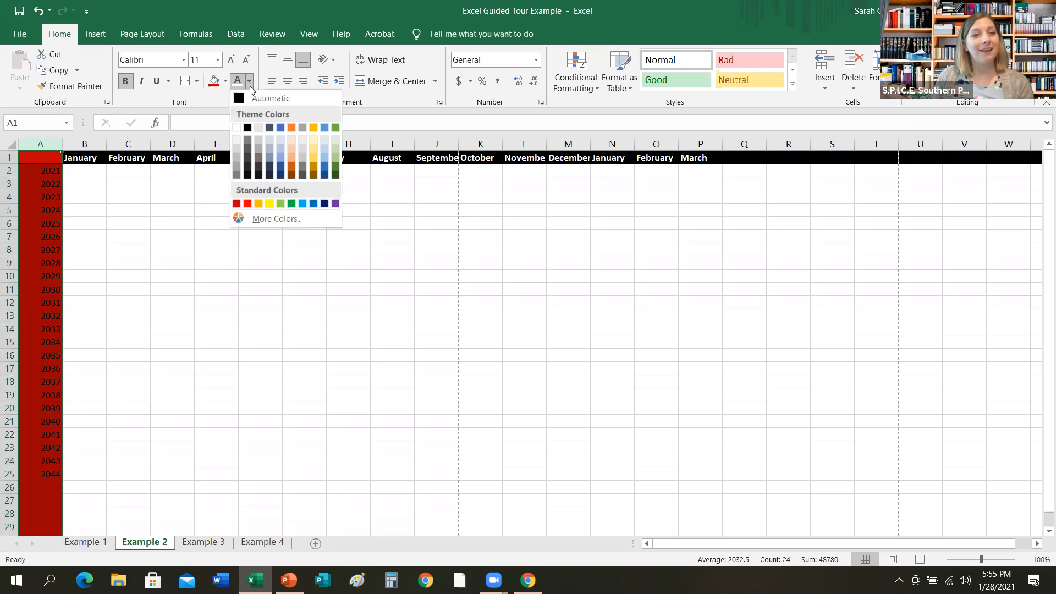
left_click(235, 160)
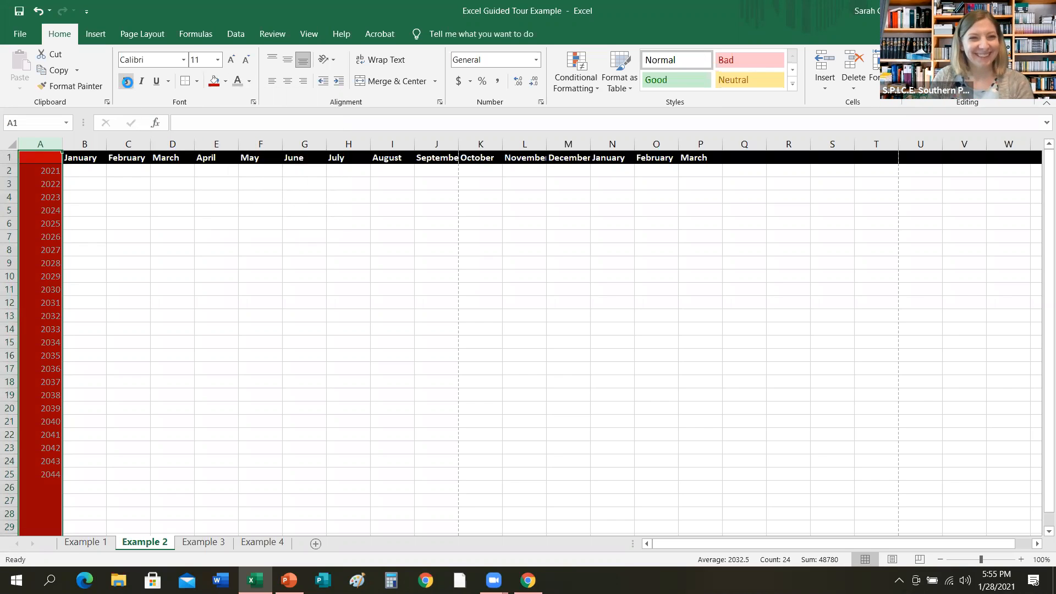
left_click(142, 265)
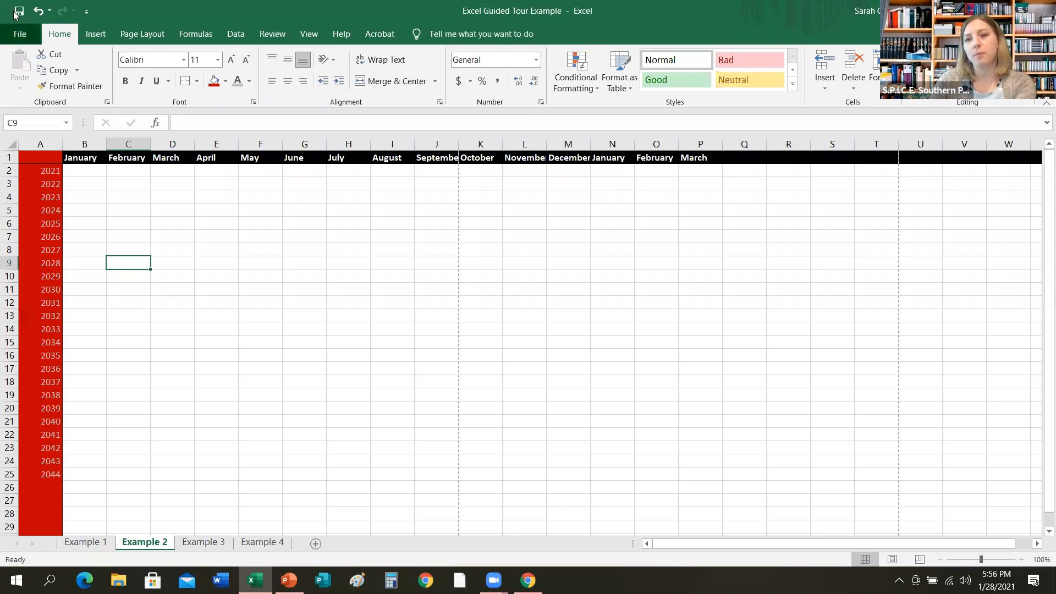
Open the print preview to check the shaded sheet, then return to the workbook.
left_click(17, 36)
left_click(47, 315)
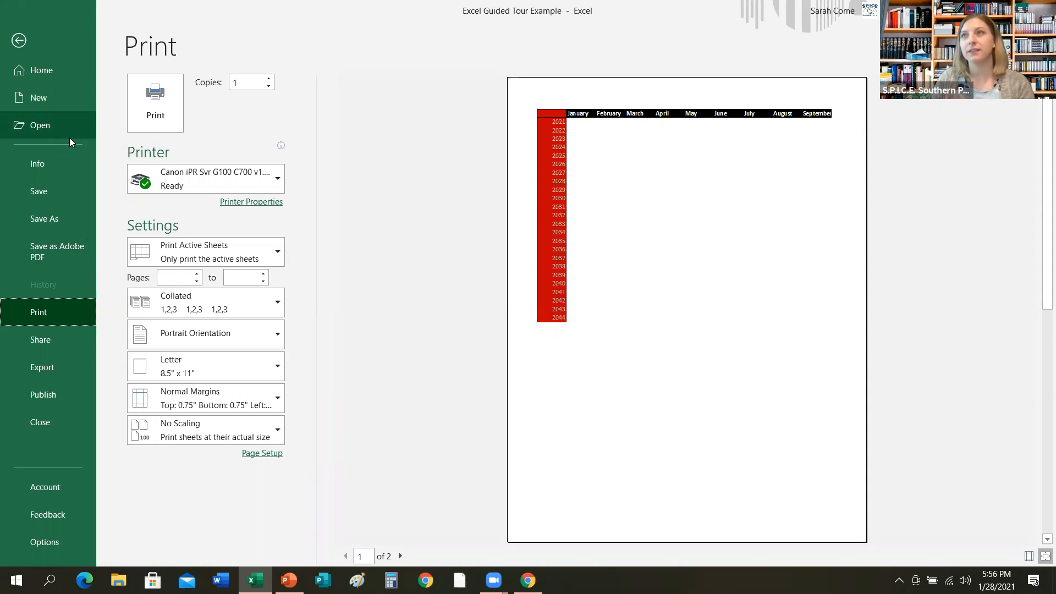
left_click(17, 44)
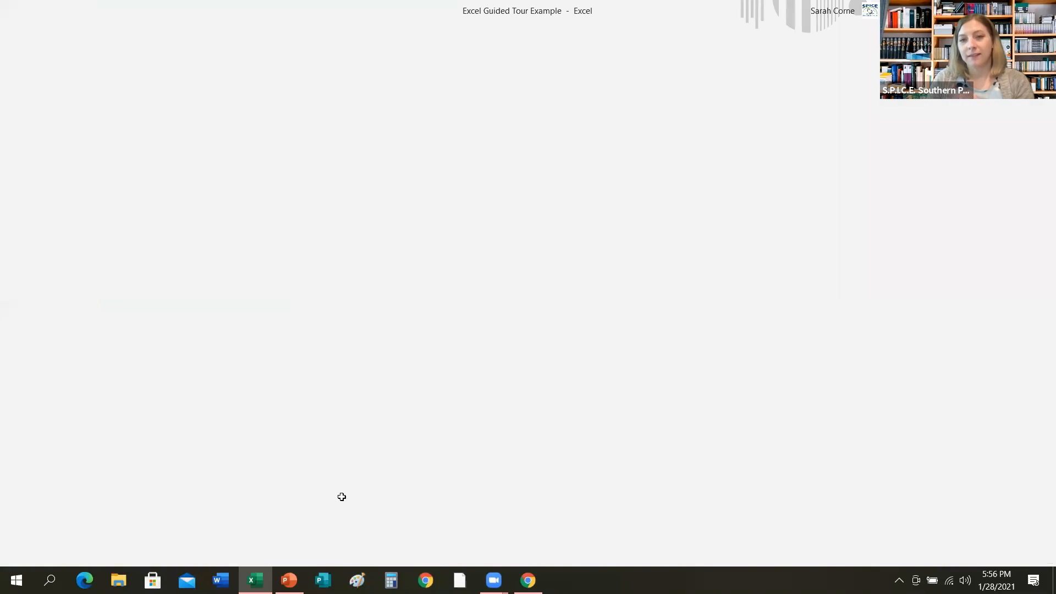
Switch to the PowerPoint slide show and advance to the slide on simple formulas and AutoSum.
left_click(289, 580)
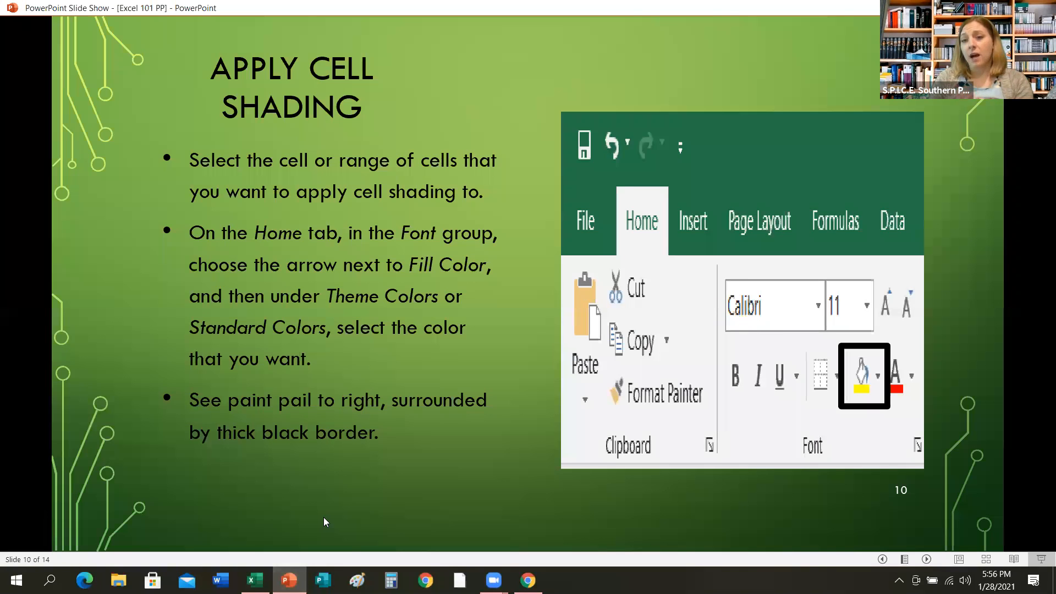
left_click(323, 521)
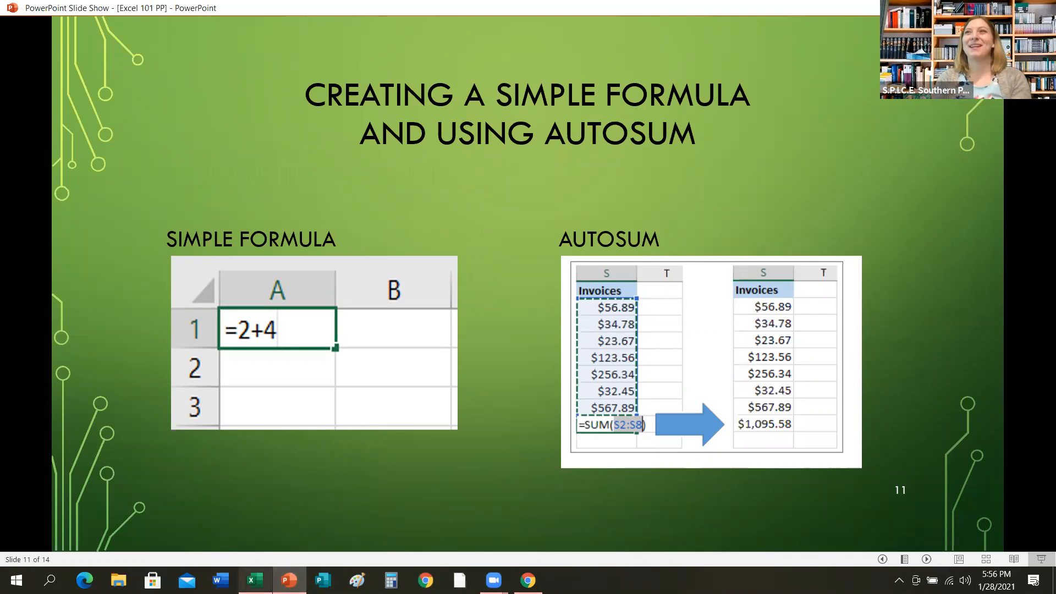
mouse_move(254, 580)
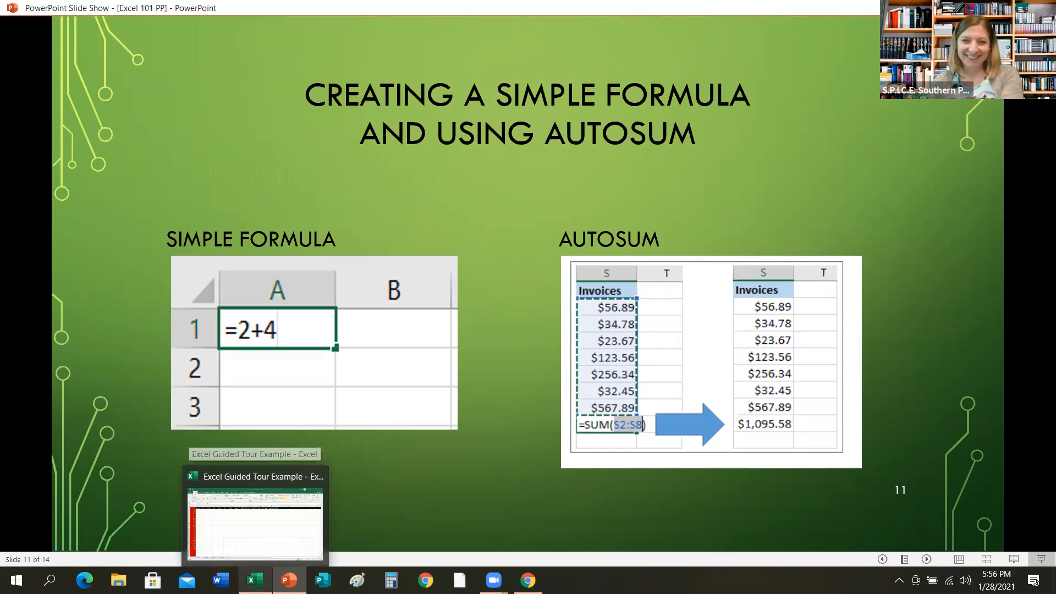
Switch to the workbook's Example 3 sheet and clear the existing totals from cells A6 and B6.
left_click(231, 522)
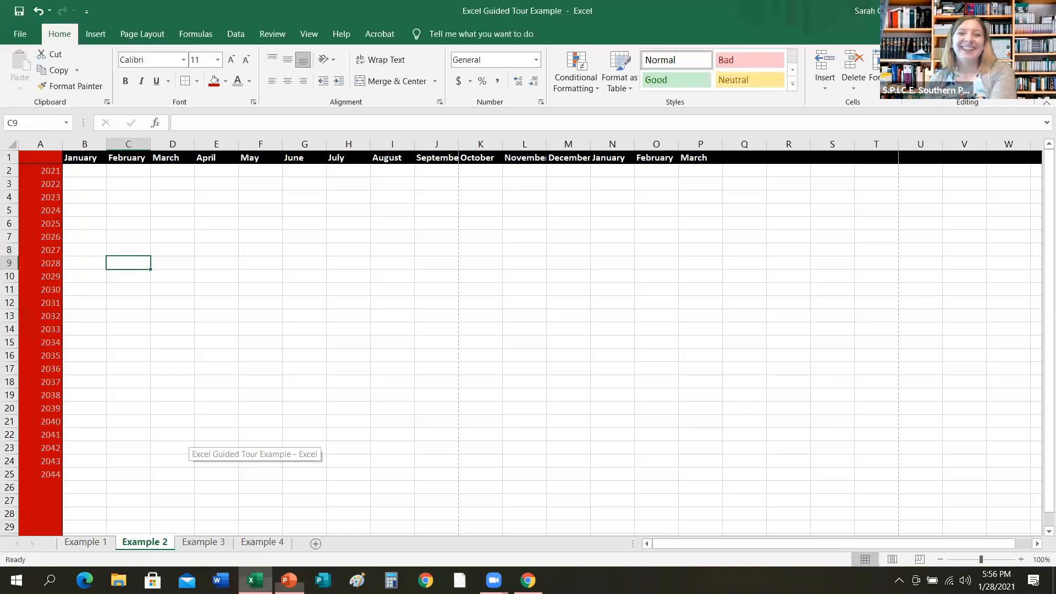
left_click(202, 543)
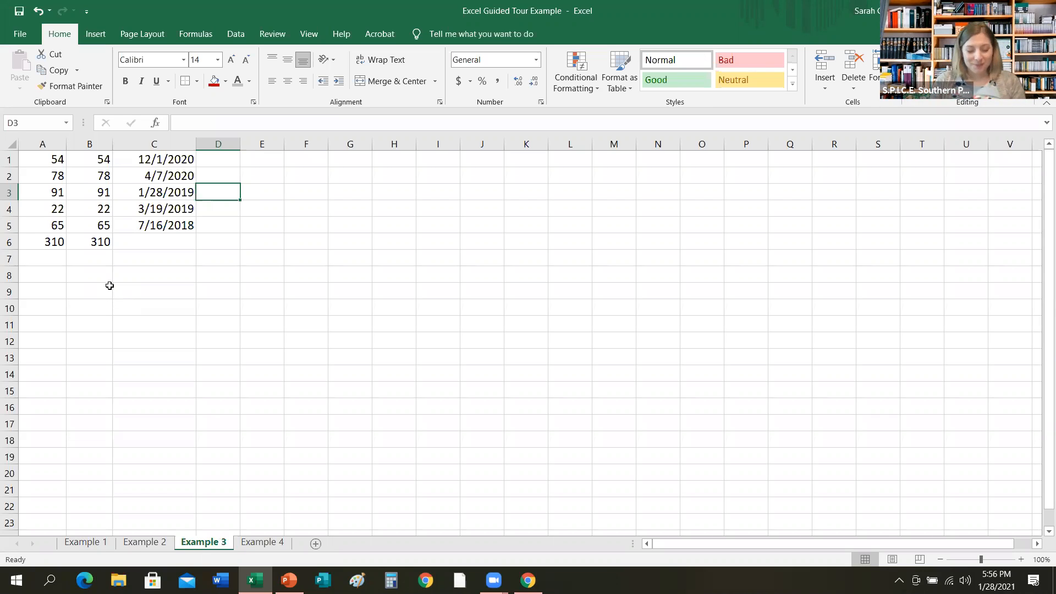
left_click(96, 248)
key("BackSpace")
left_click(57, 245)
key("BackSpace")
left_click(83, 276)
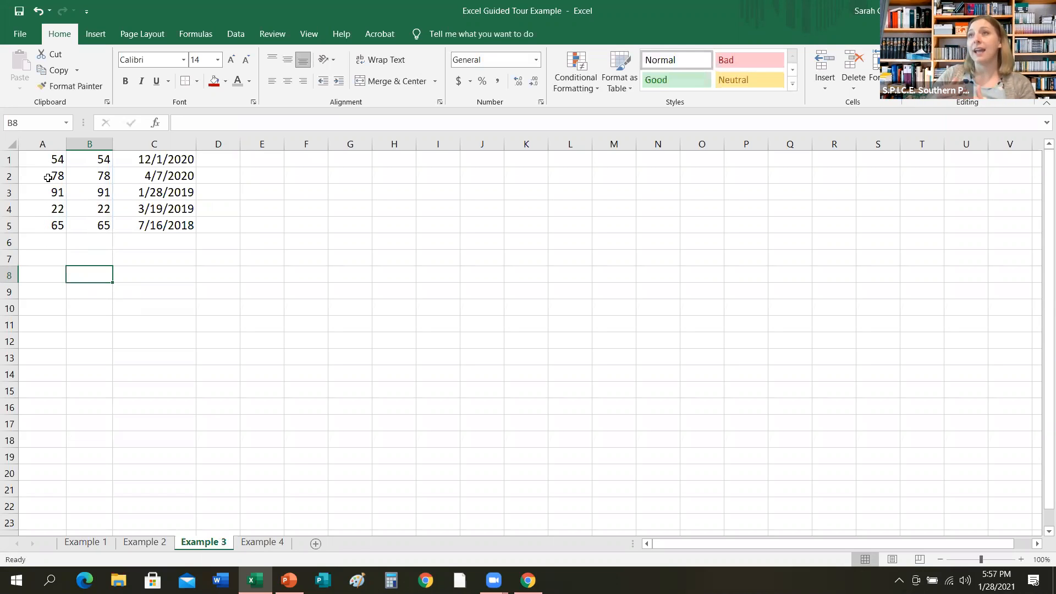
Total cells A1 to A5 into A6 using AutoSum's Sum function.
left_click(42, 240)
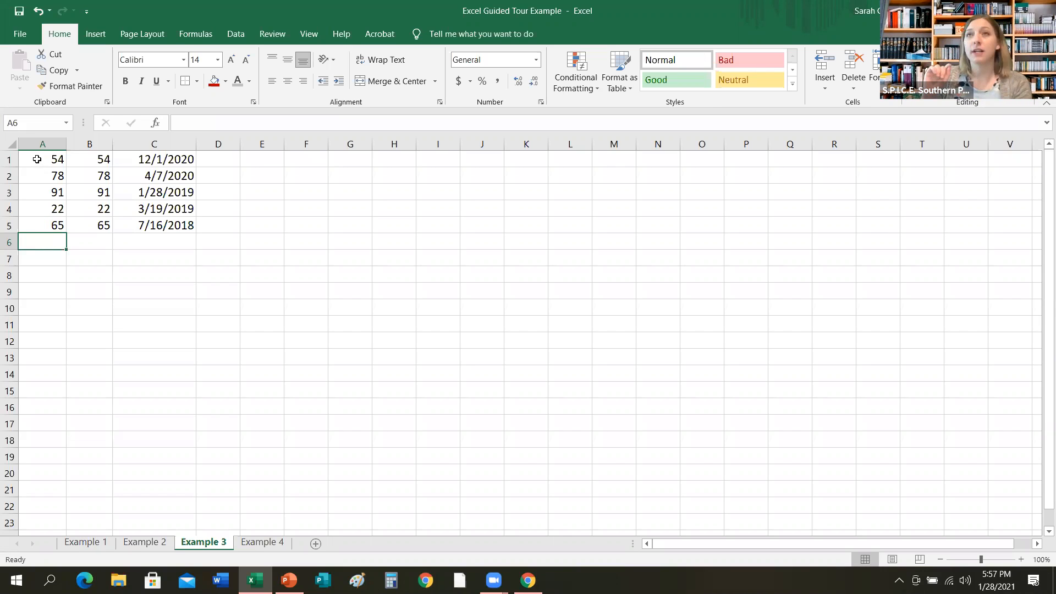
left_click_drag(37, 159, 37, 227)
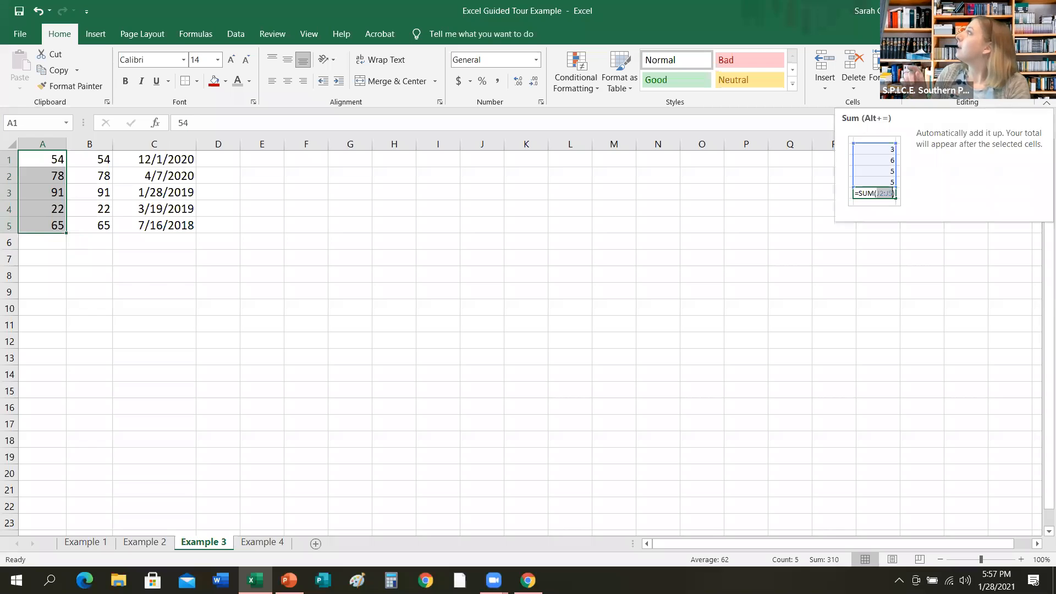
left_click(962, 54)
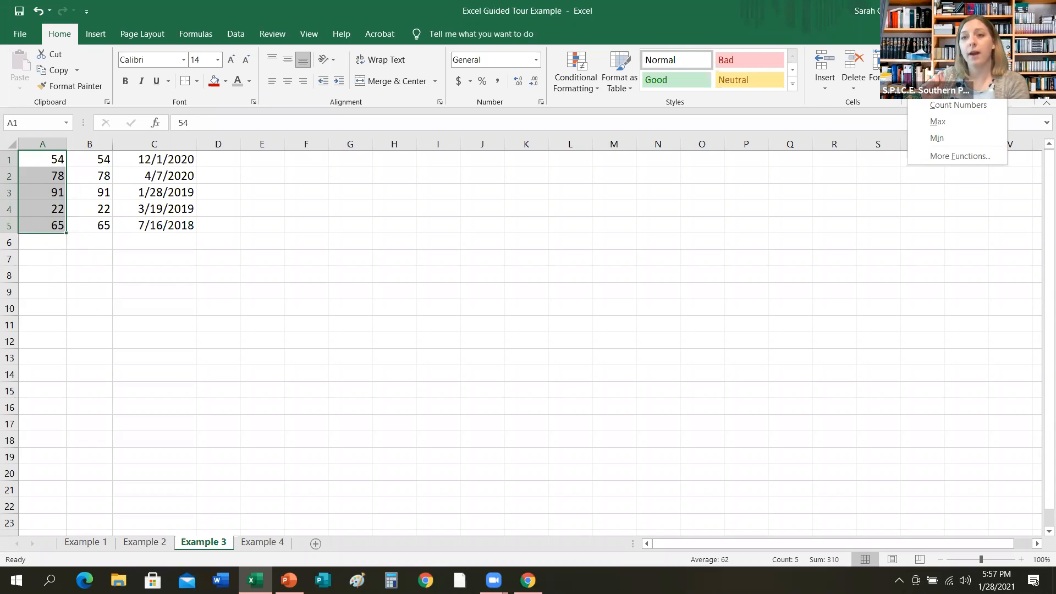
left_click(938, 72)
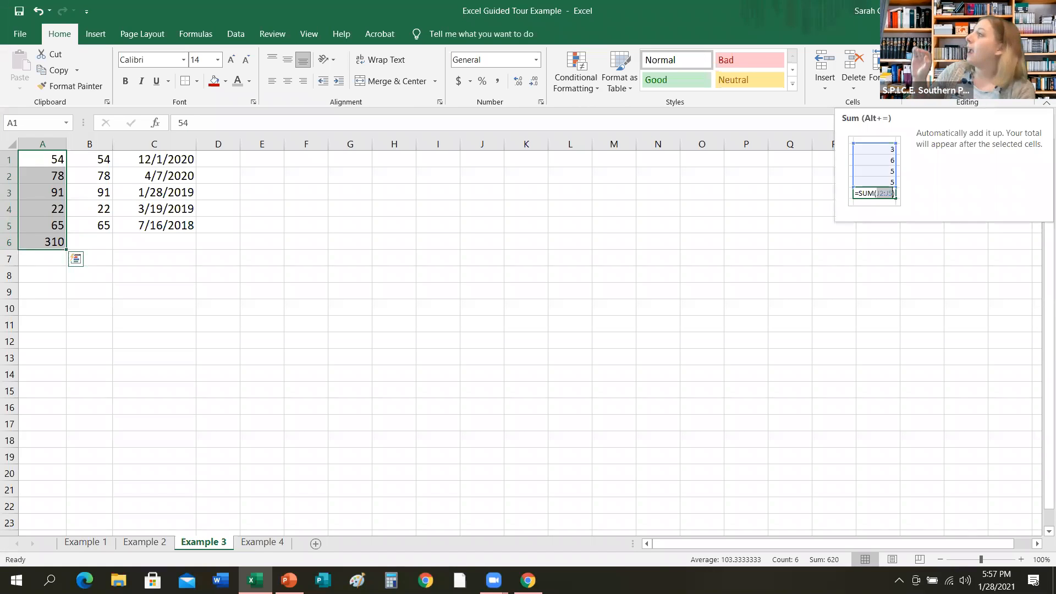
left_click(30, 242)
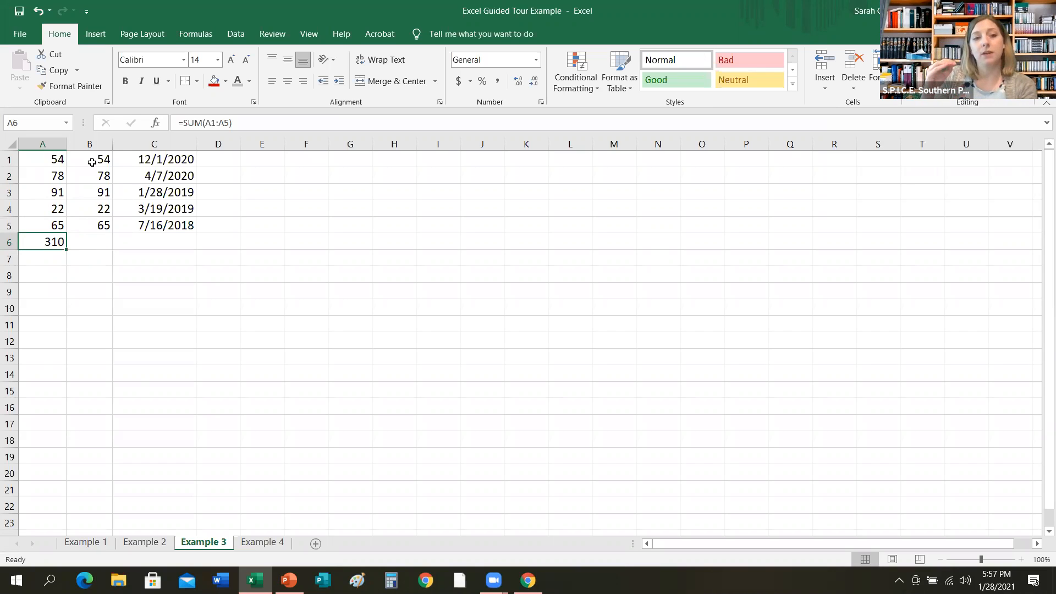
Total cells B1 to B5 into B6 using the Quick Analysis Totals Sum option.
left_click_drag(92, 161, 92, 227)
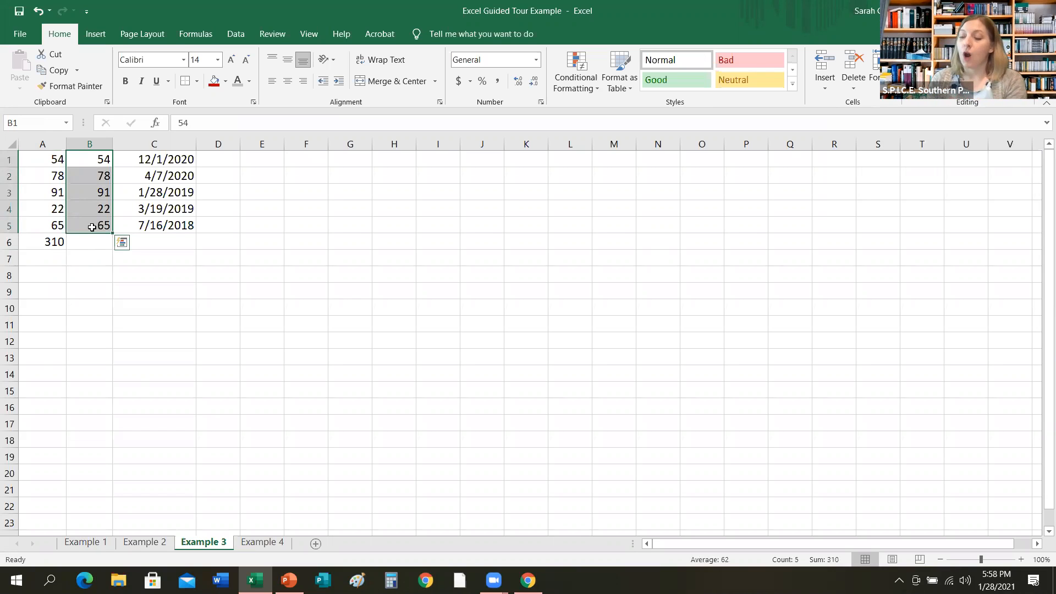
left_click(122, 243)
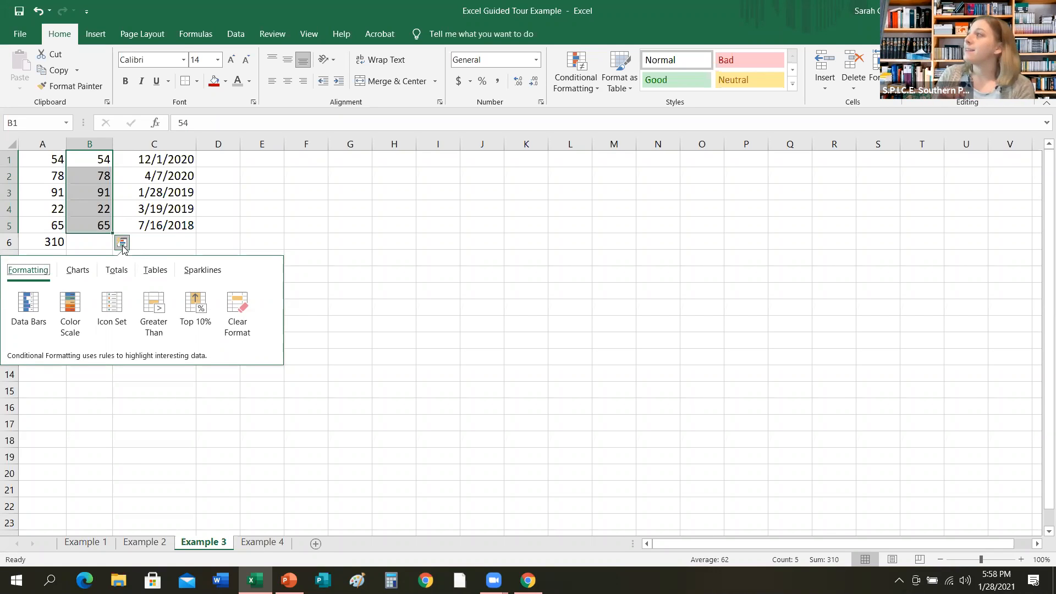
left_click(116, 272)
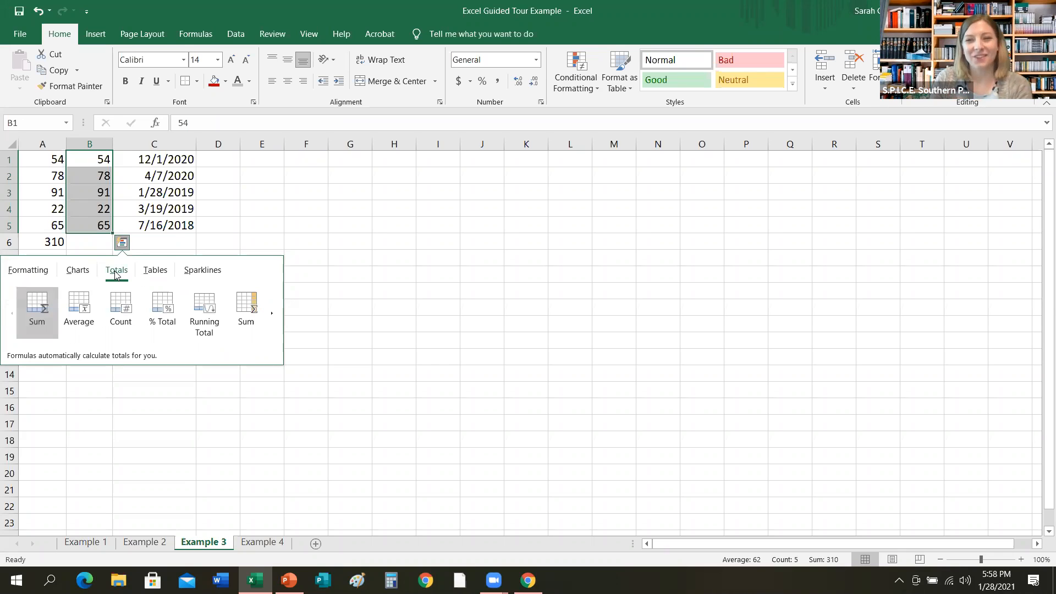
left_click(46, 297)
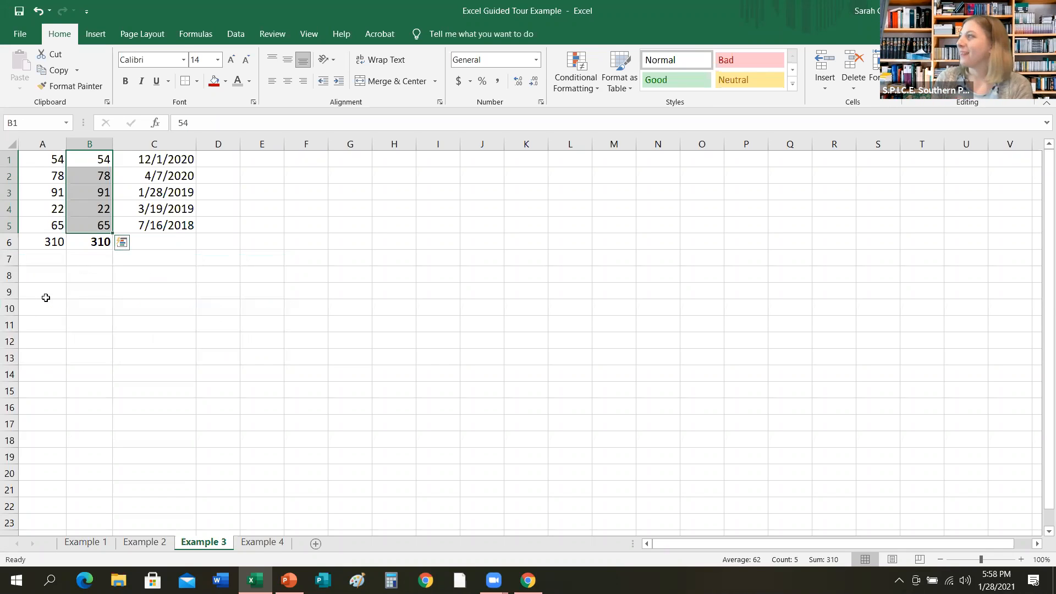
left_click(83, 243)
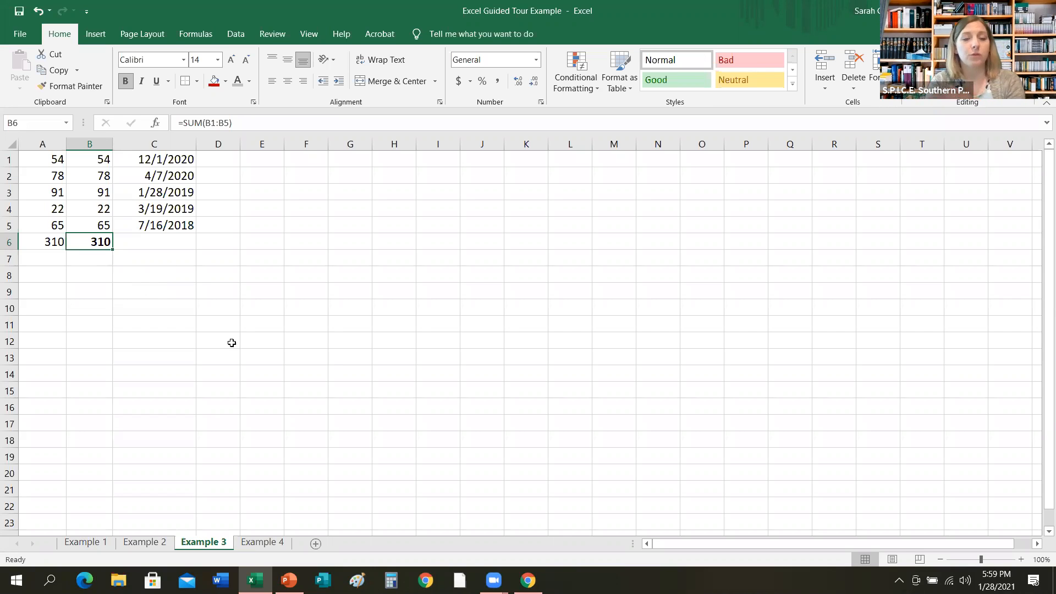
Advance the slide show to the Apply a Number Format slide and return to the workbook.
left_click(289, 580)
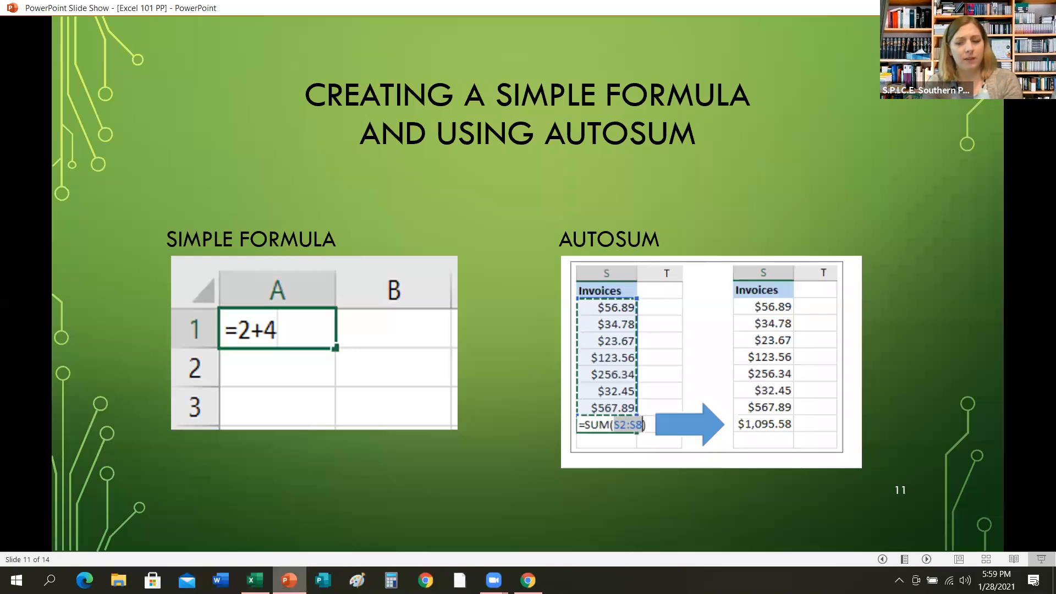
key("Right")
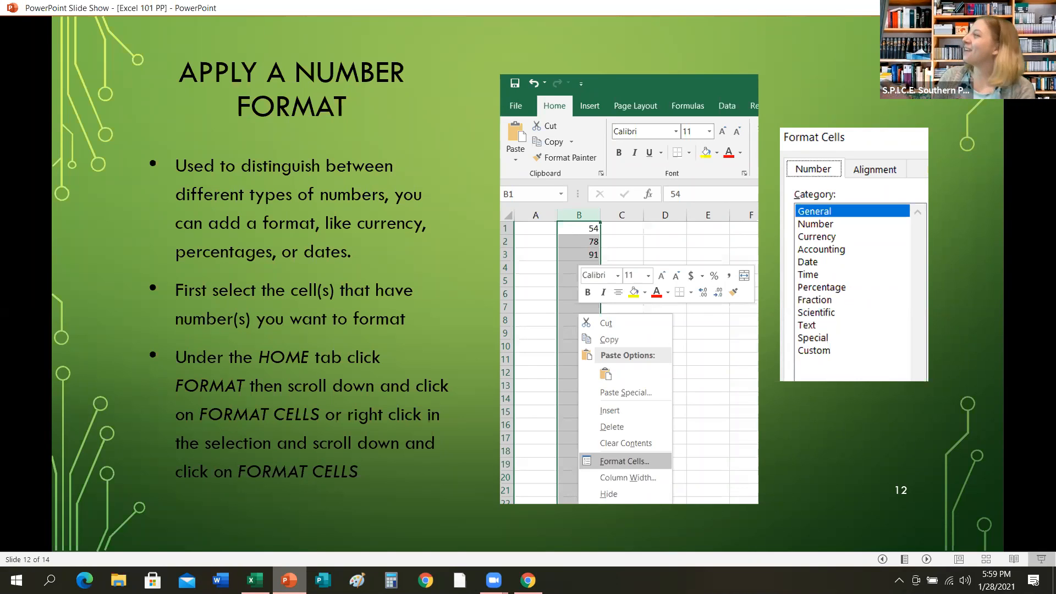
left_click(255, 580)
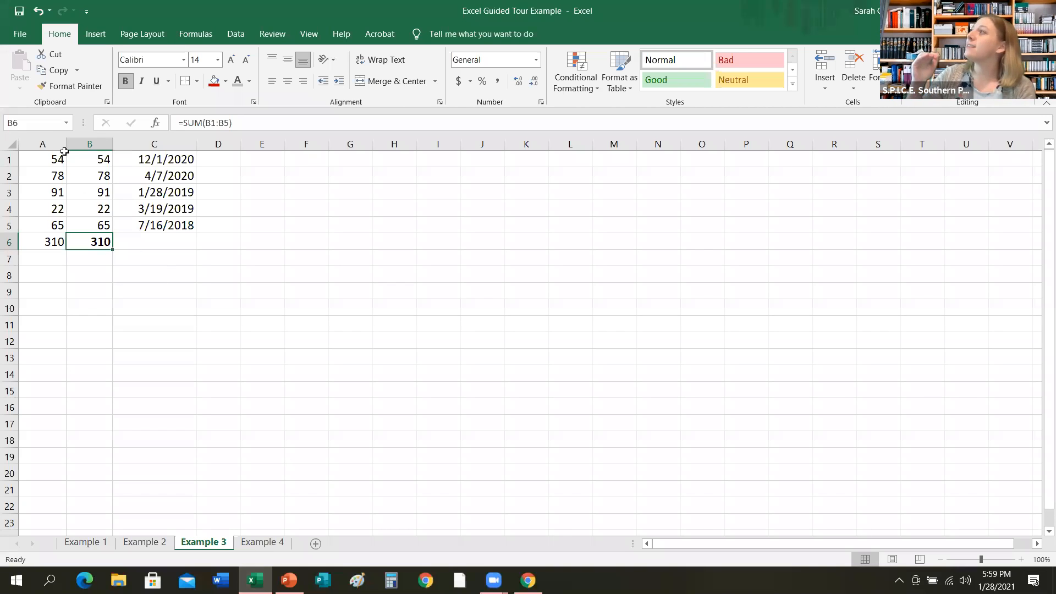
left_click(33, 145)
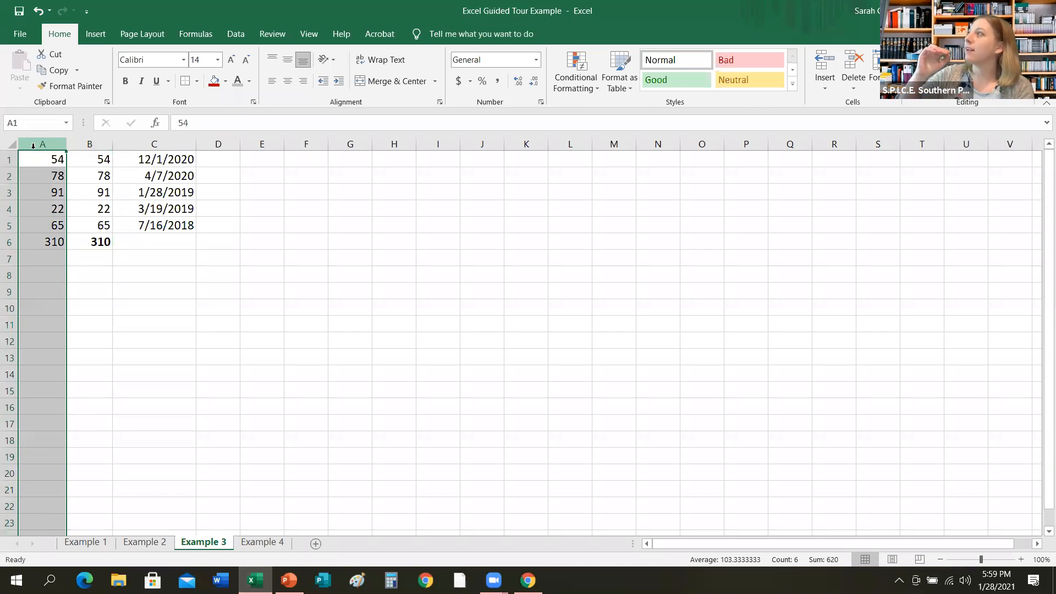
left_click_drag(32, 159, 45, 242)
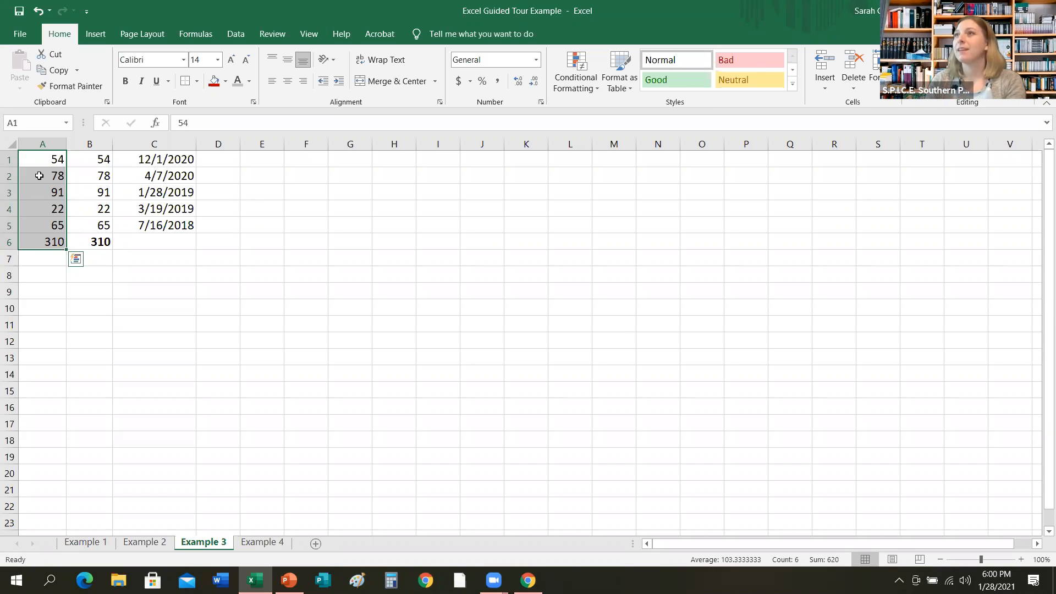
left_click_drag(37, 160, 39, 238)
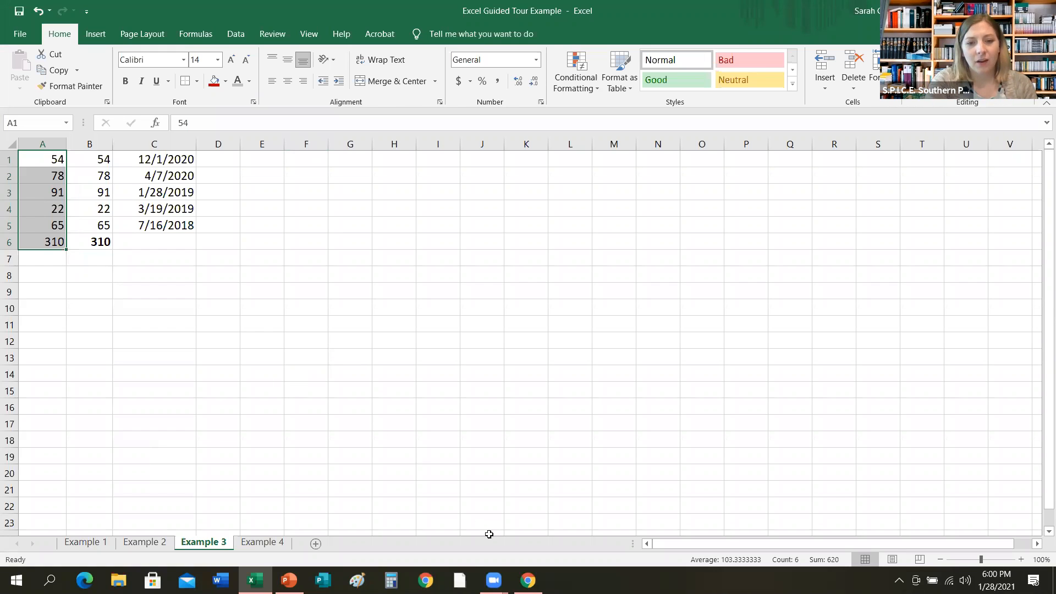
left_click(494, 580)
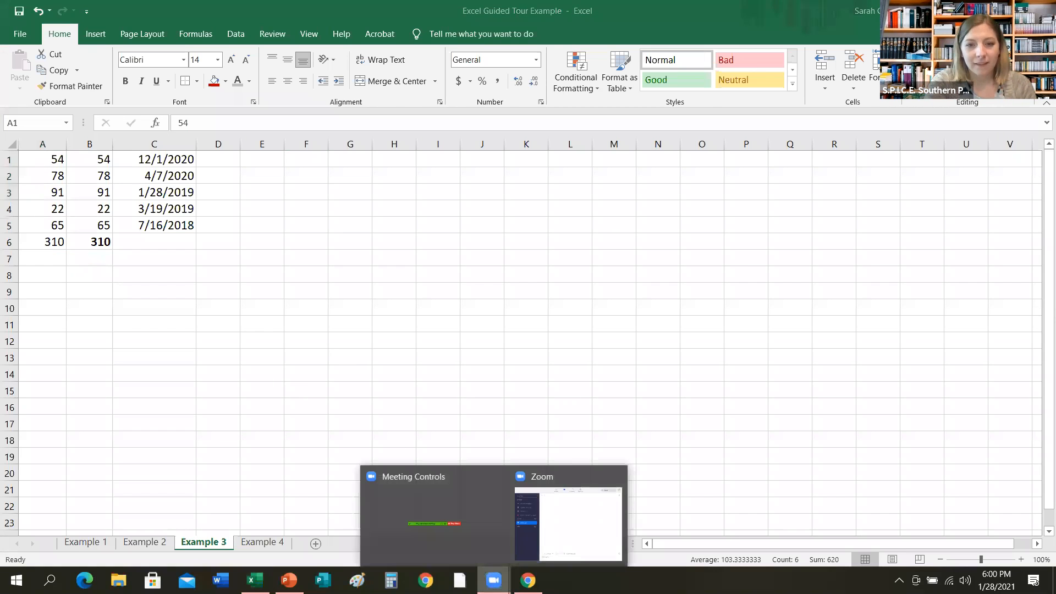
left_click(551, 554)
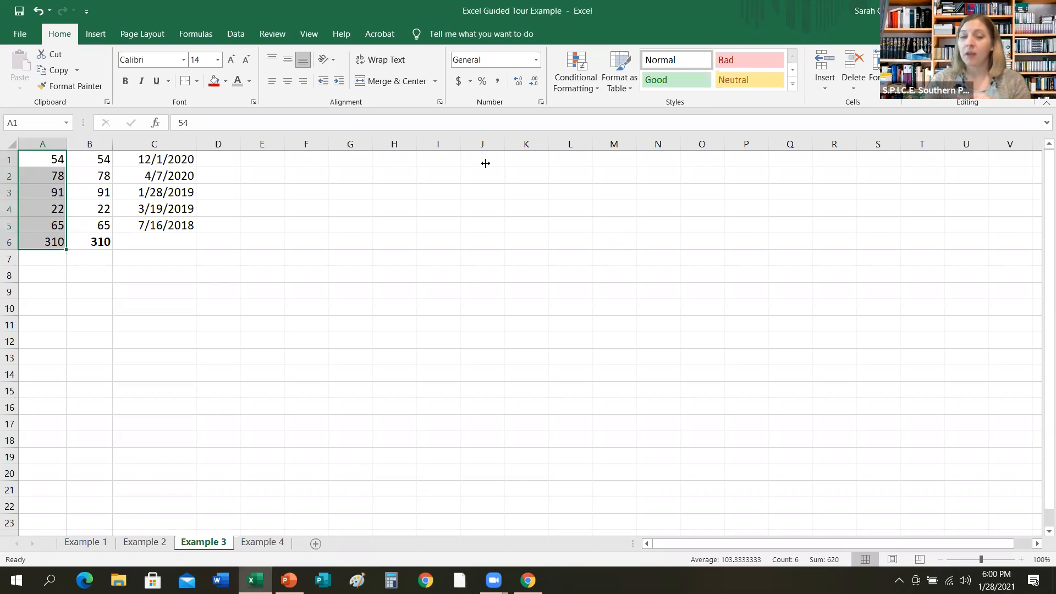
right_click(38, 187)
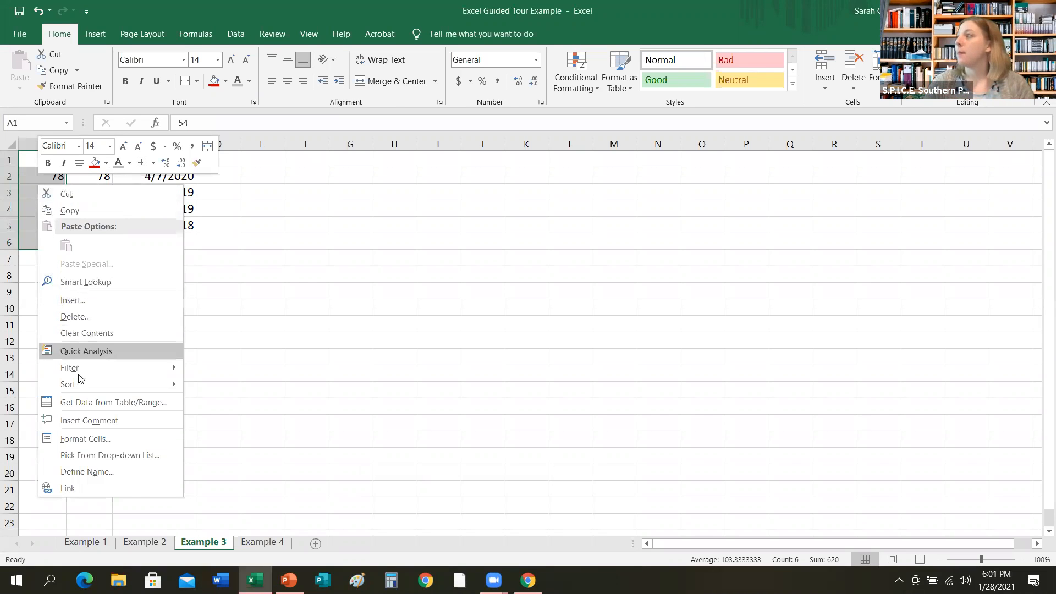
left_click(86, 440)
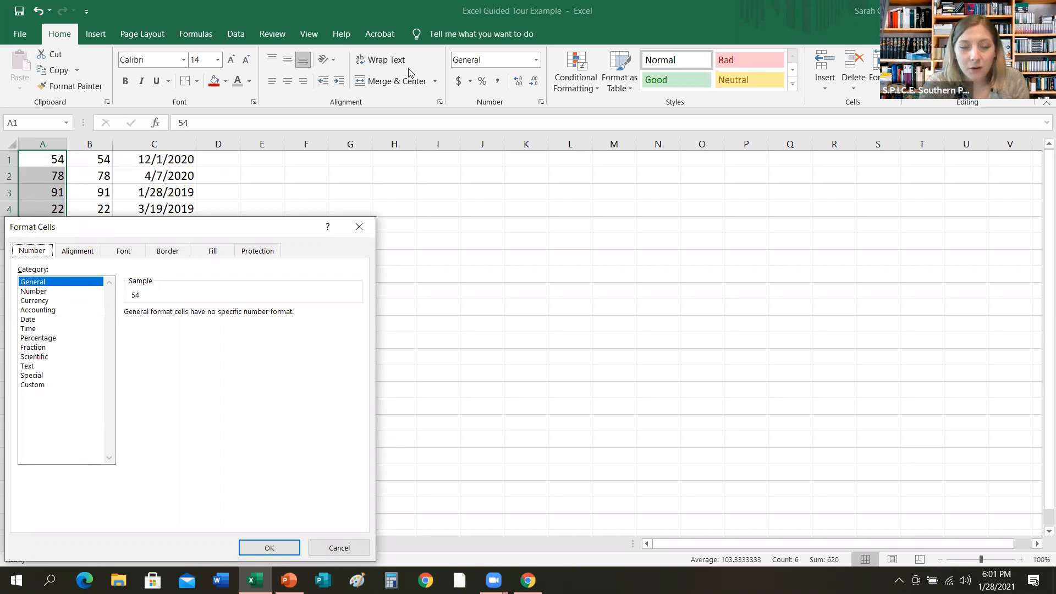
left_click(540, 140)
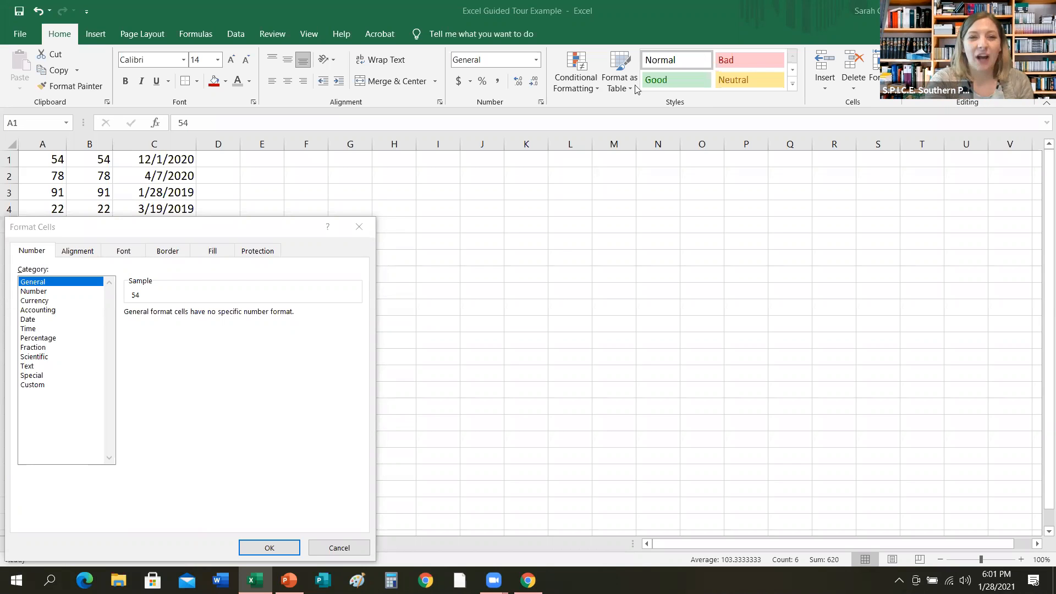
left_click(358, 228)
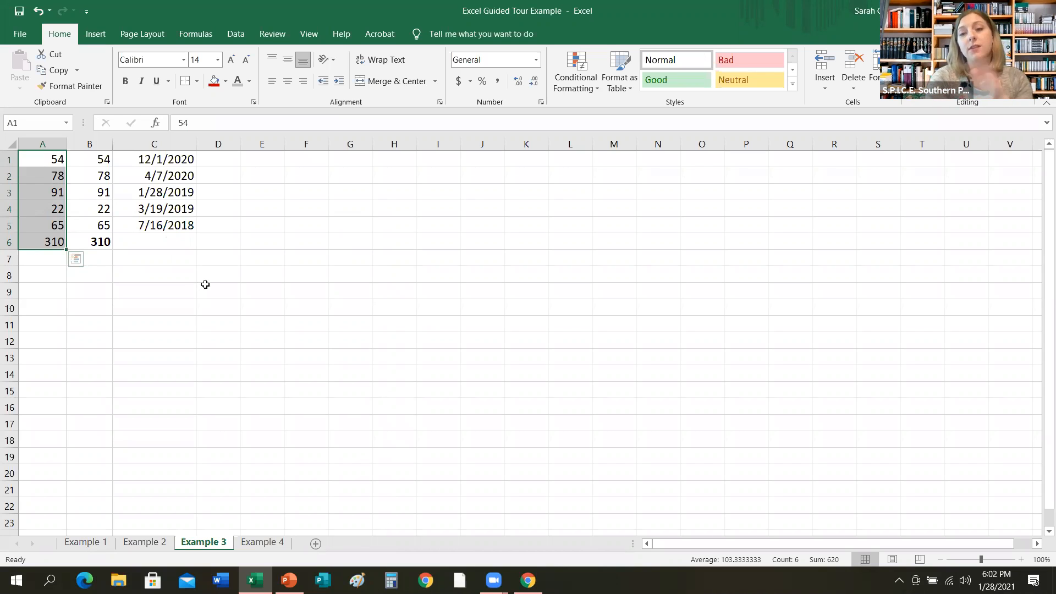
Format cells A1 to A6 as Currency with the $ symbol through the Format Cells dialog.
left_click(43, 195)
left_click_drag(22, 159, 37, 242)
right_click(43, 229)
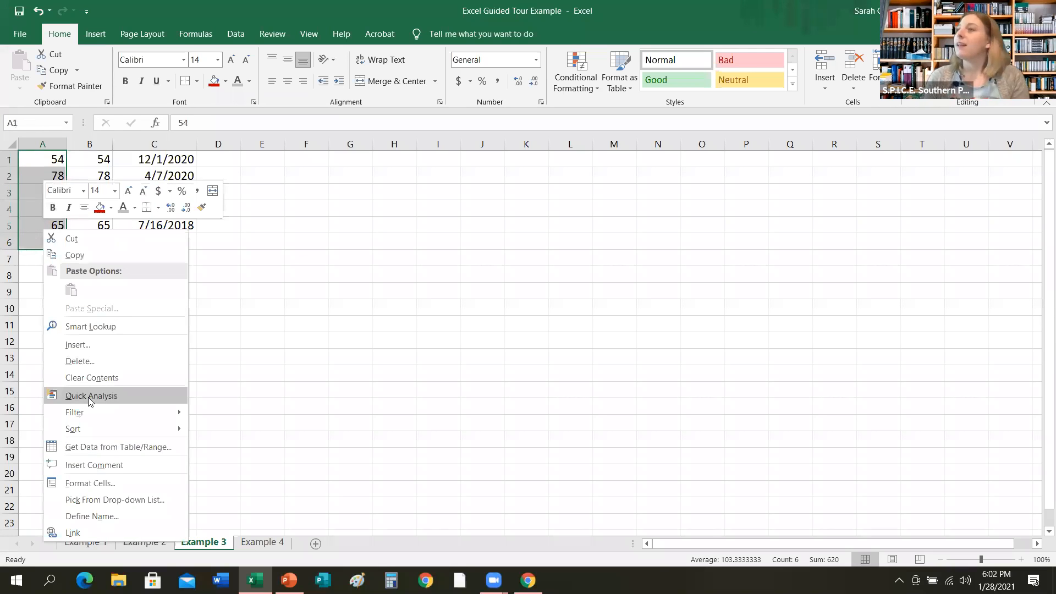
left_click(102, 483)
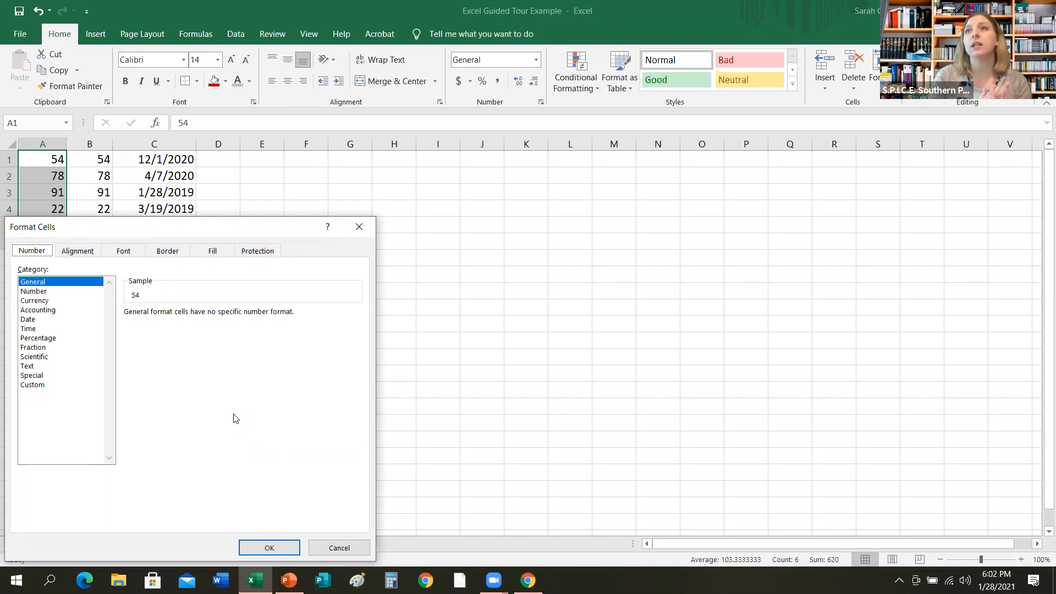
left_click(55, 302)
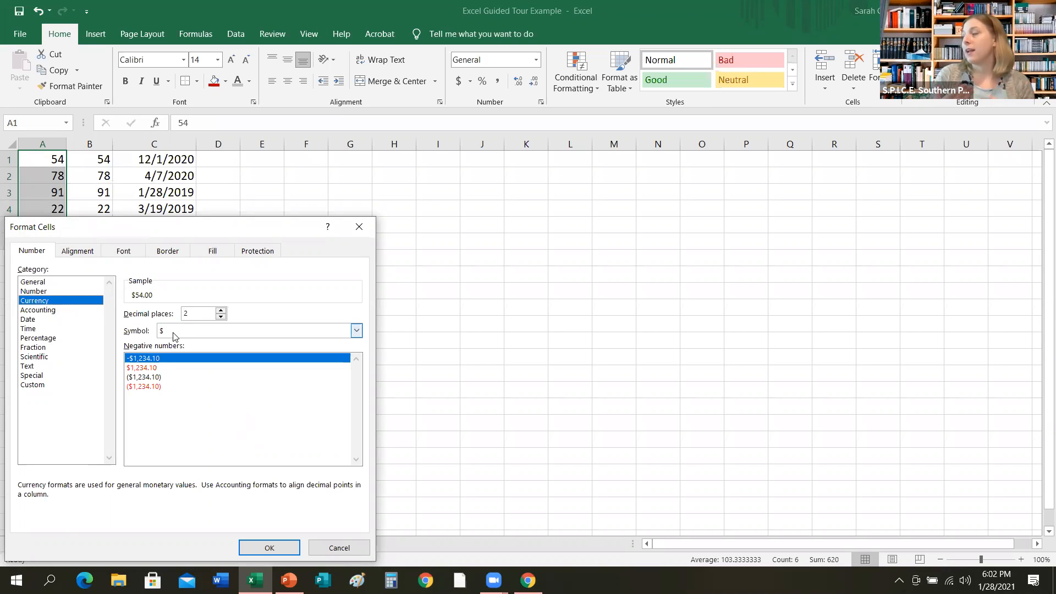
left_click(357, 332)
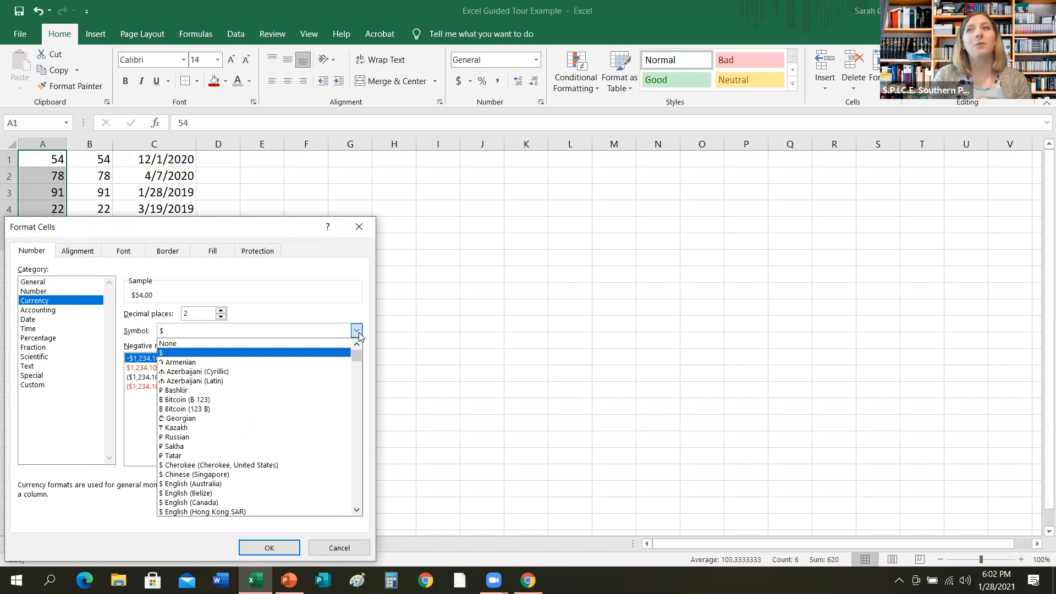
left_click(359, 332)
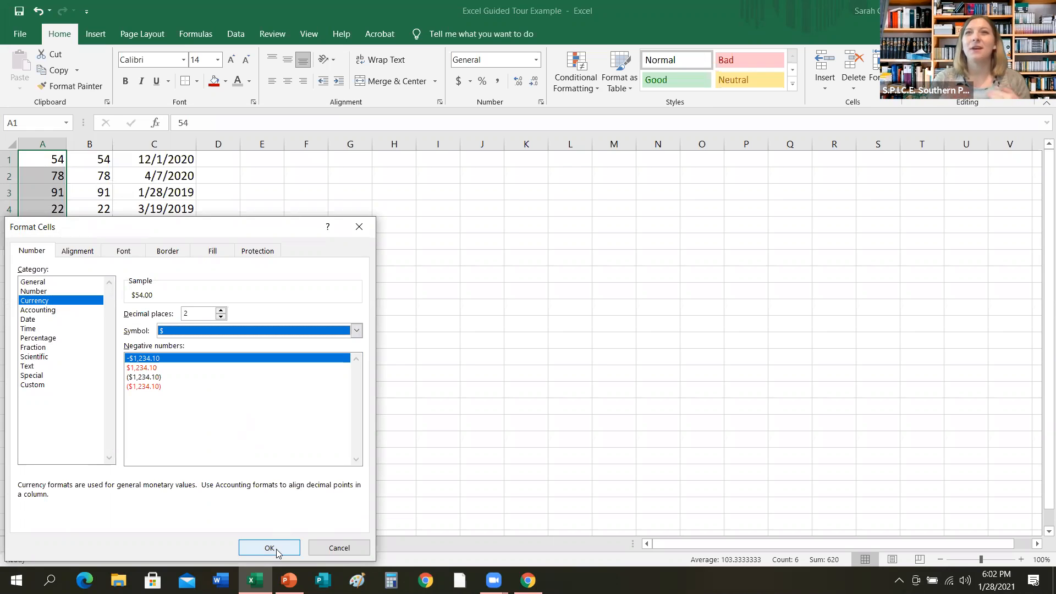
left_click(269, 548)
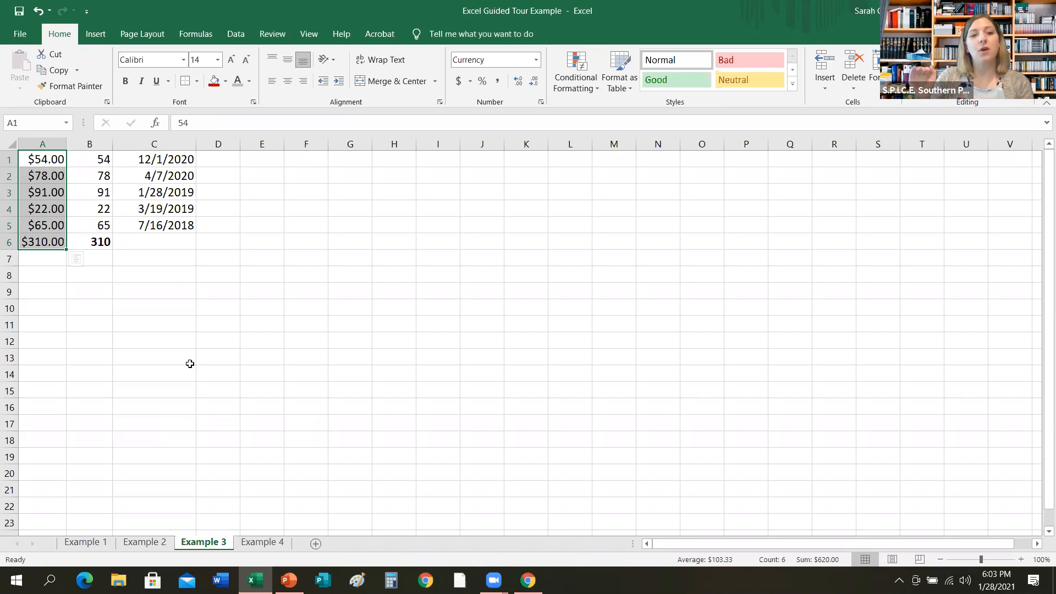
Format cells C1 to C5 with the long date type 'Wednesday, March 14, 2012' via Format Cells, then widen column C to fit.
left_click_drag(157, 159, 172, 224)
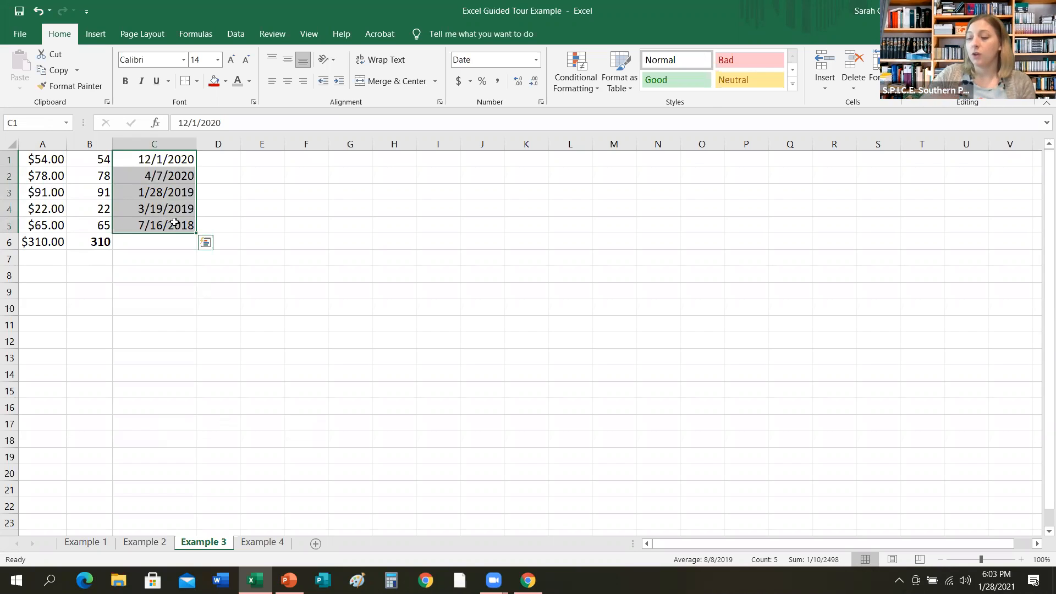
right_click(166, 221)
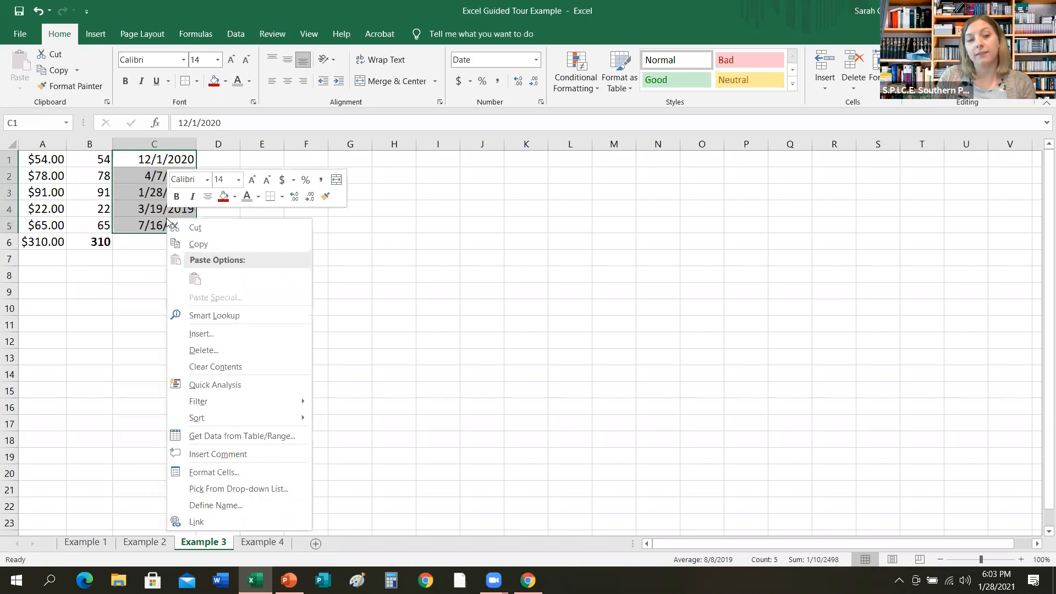
left_click(198, 474)
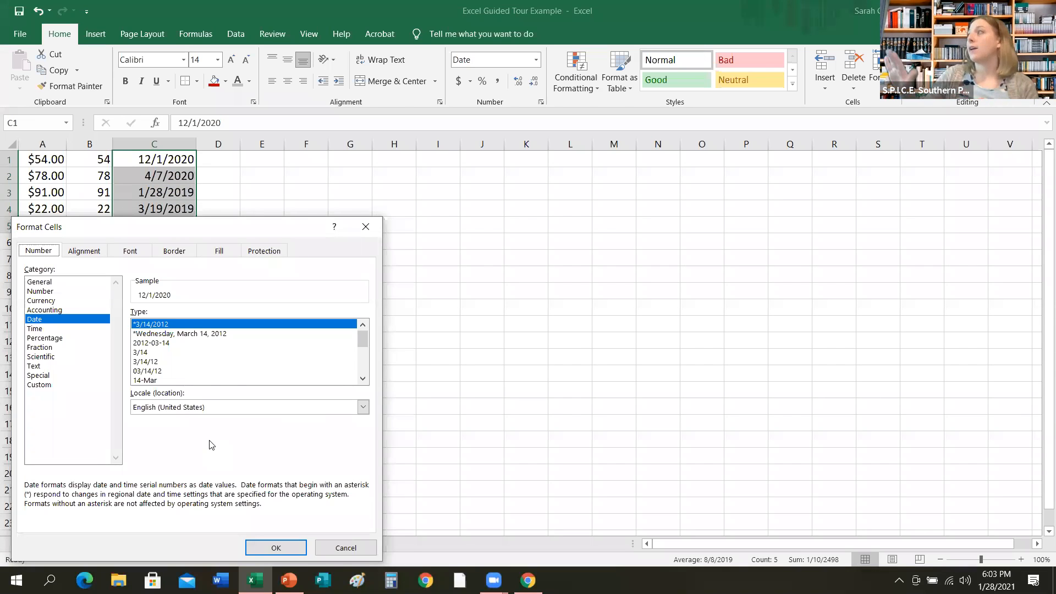
left_click(209, 335)
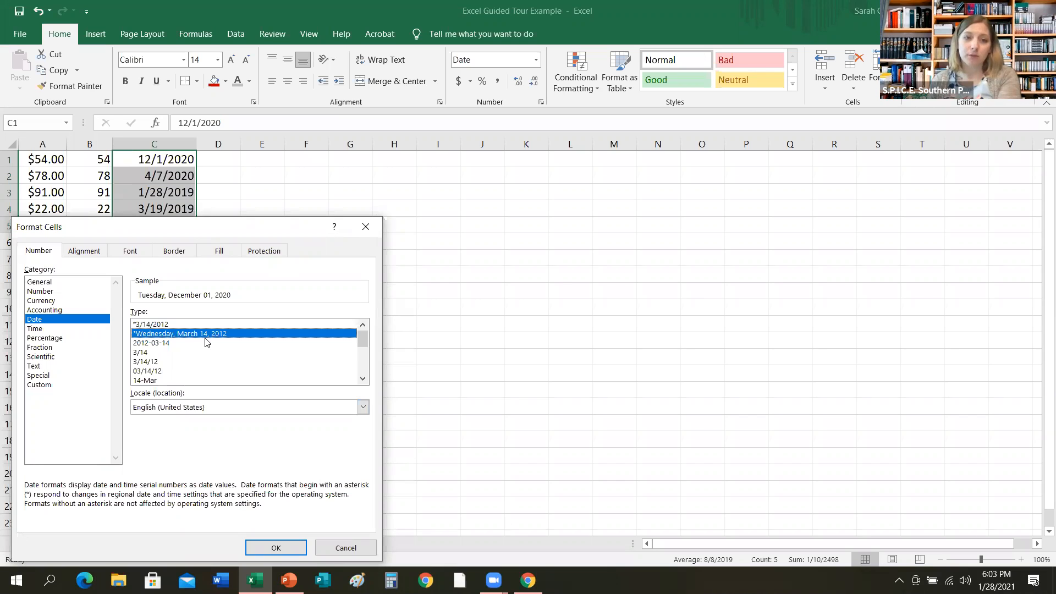
left_click(277, 547)
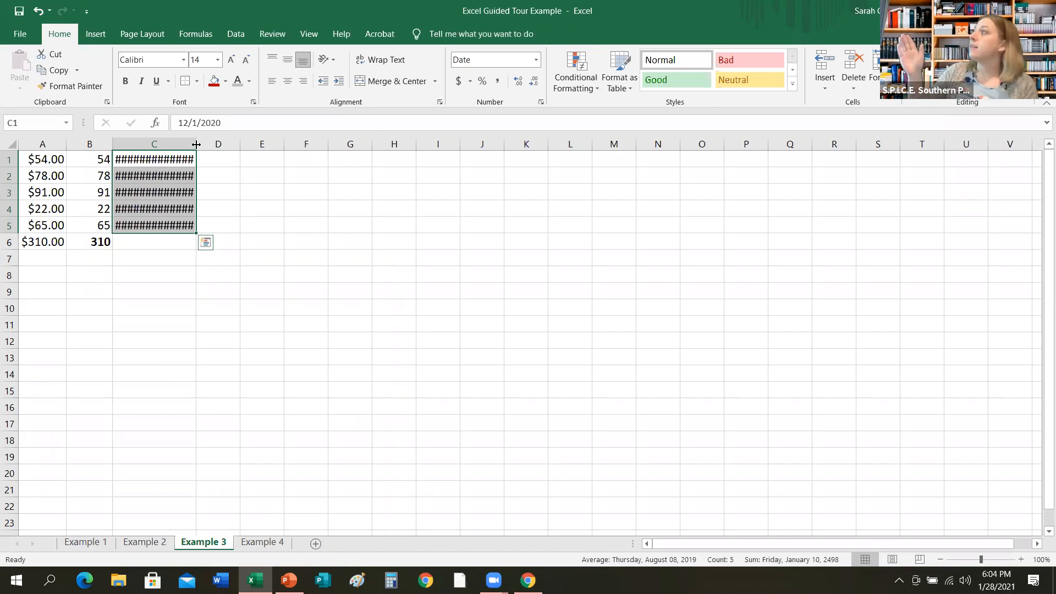
left_click_drag(196, 144, 278, 143)
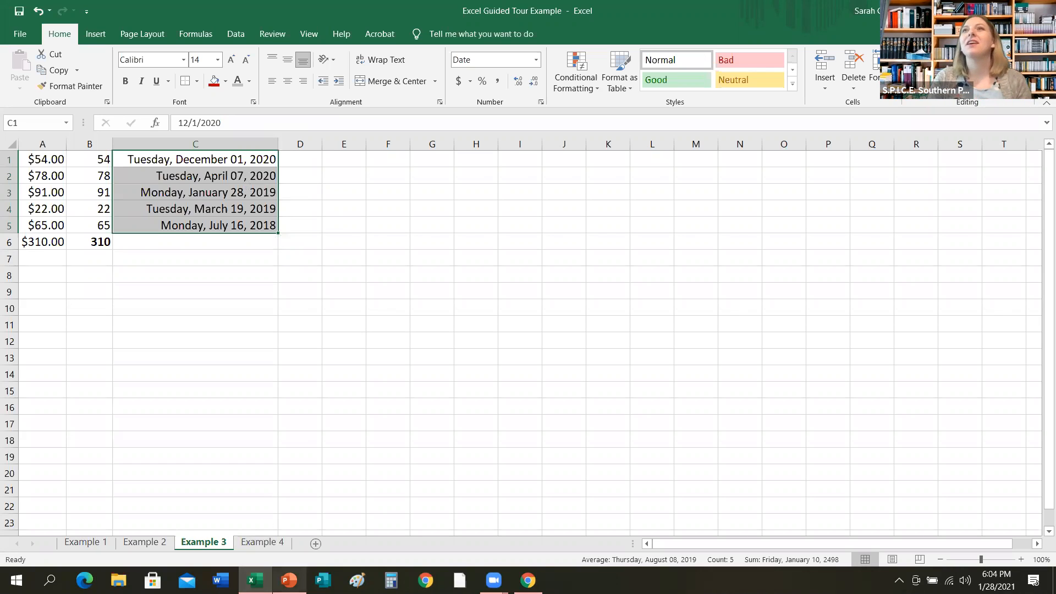
Advance the slide show to the Put Your Data in a Table slide and return to the workbook.
mouse_move(289, 580)
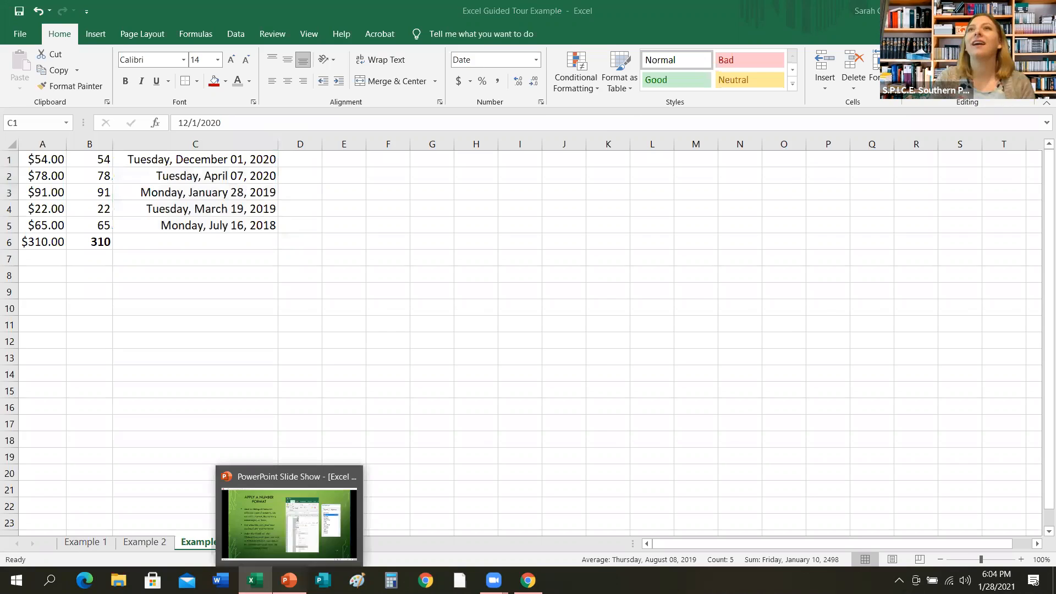
left_click(289, 523)
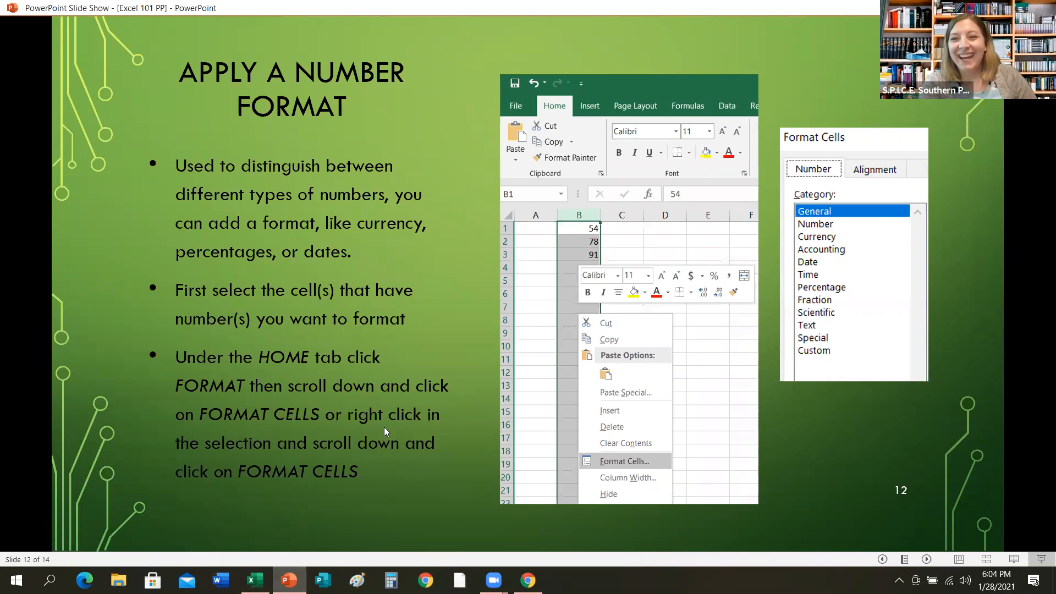
mouse_move(493, 580)
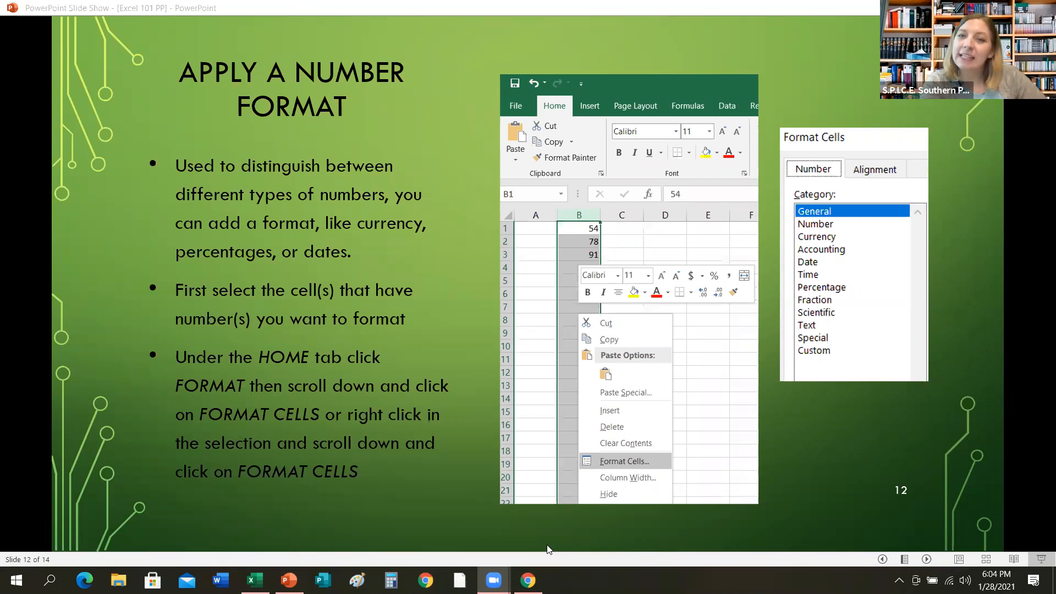
left_click(806, 113)
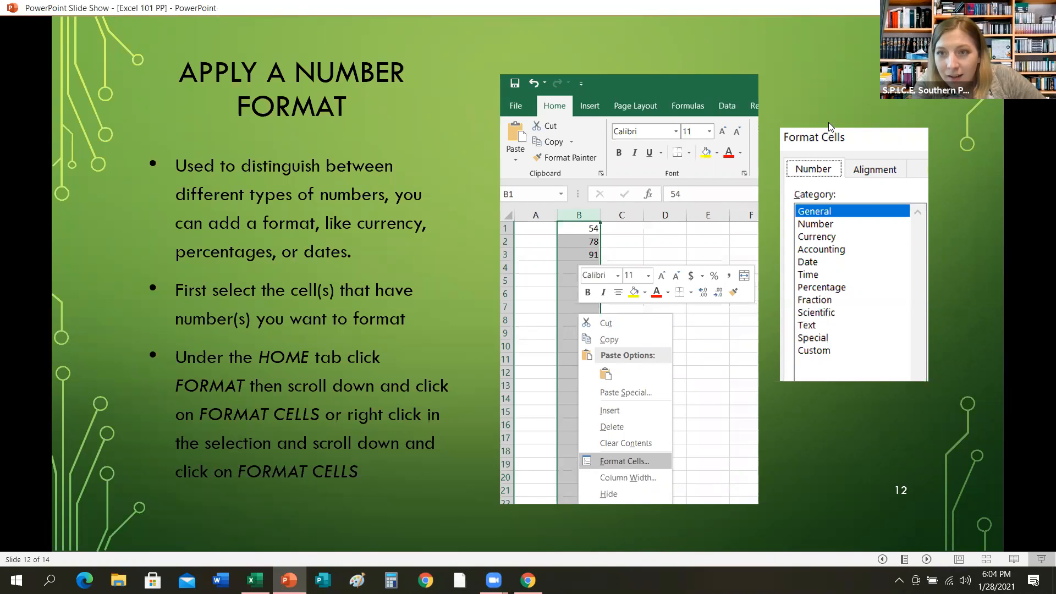
mouse_move(493, 580)
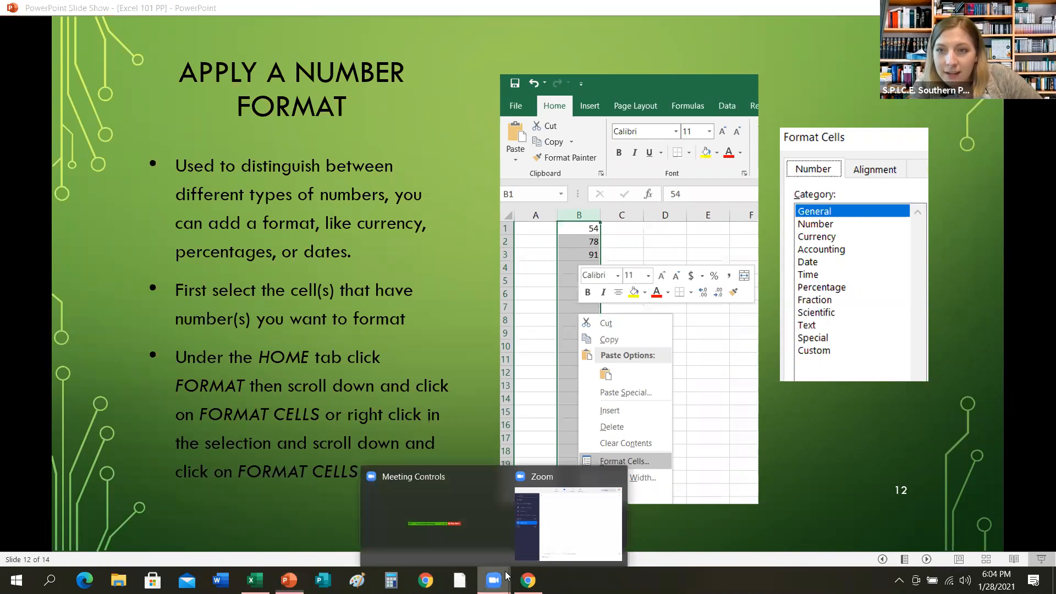
left_click(572, 520)
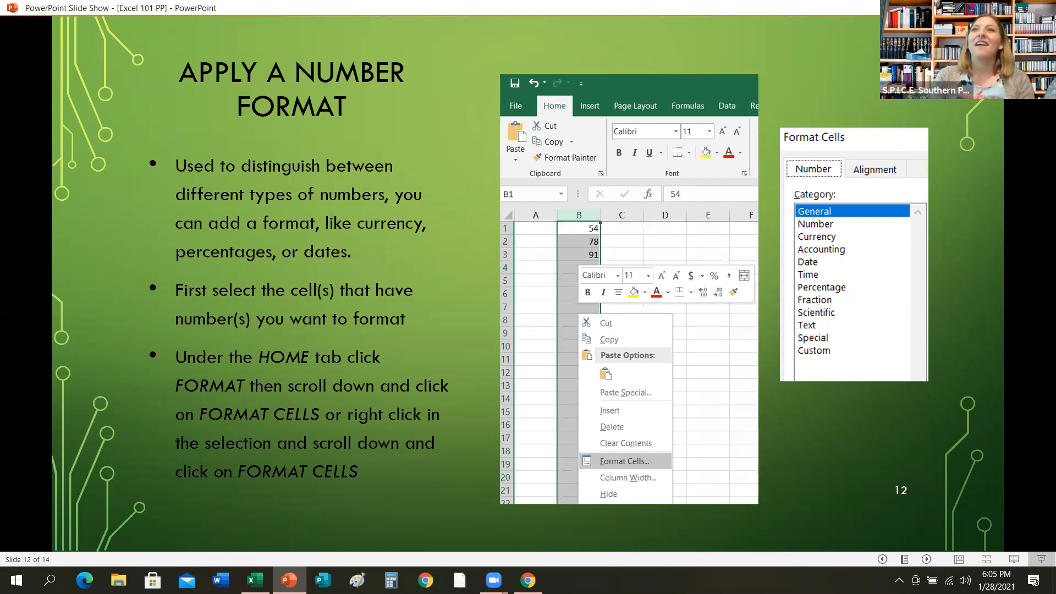
key("Right")
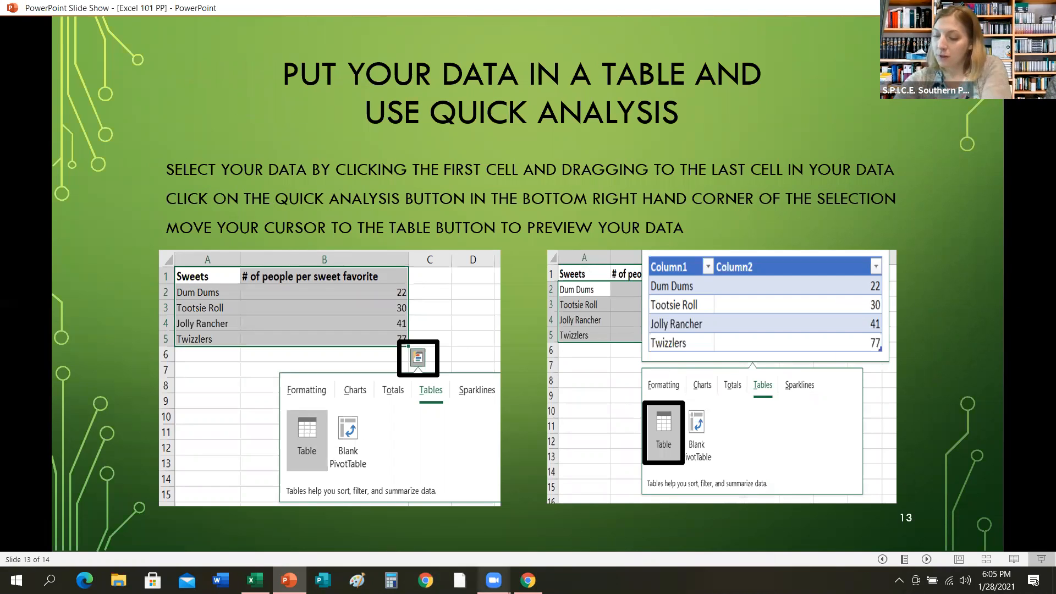
mouse_move(493, 579)
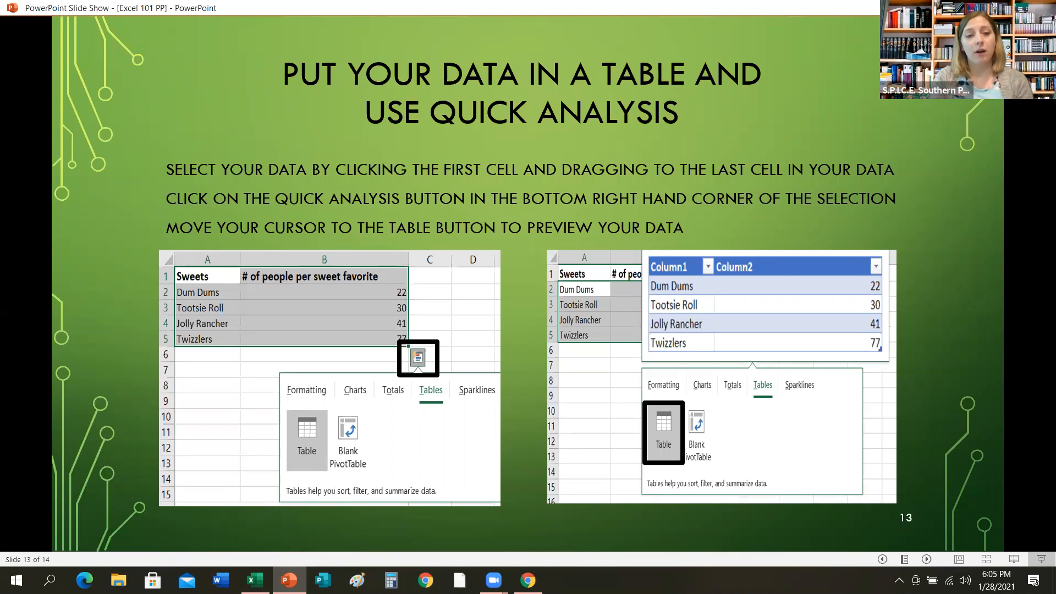
mouse_move(254, 581)
left_click(253, 547)
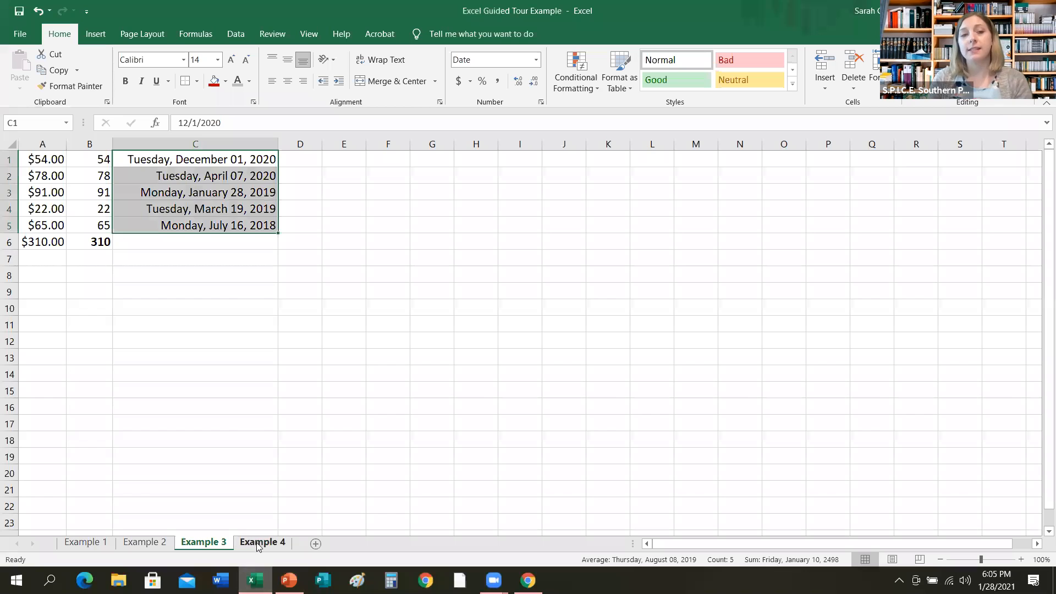
On the Example 4 sheet, convert cells A1 to B10 into a table using the Quick Analysis Tables option.
left_click(253, 542)
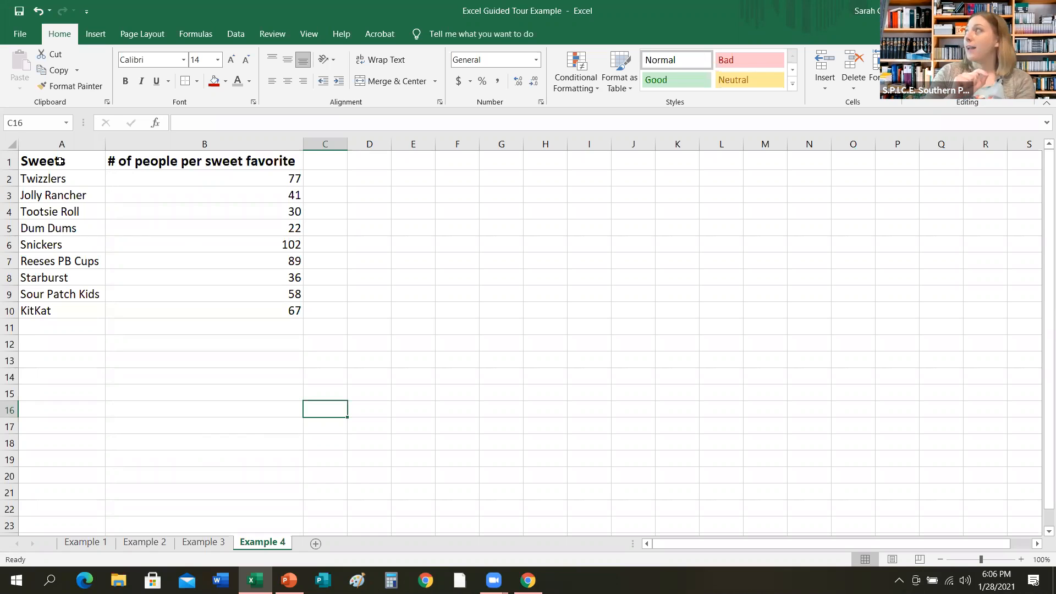
left_click_drag(60, 161, 153, 312)
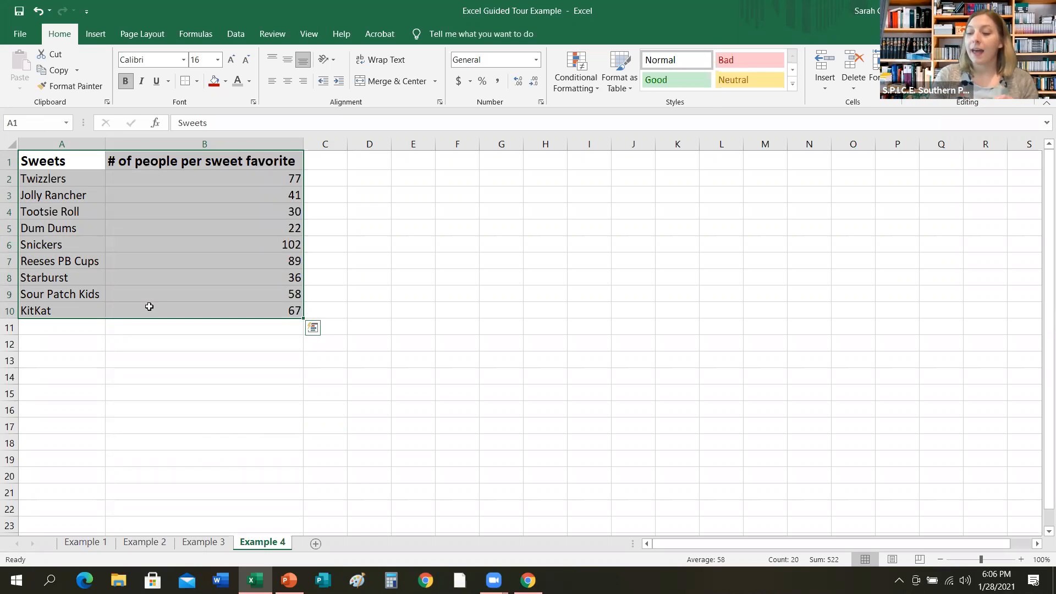
left_click(315, 331)
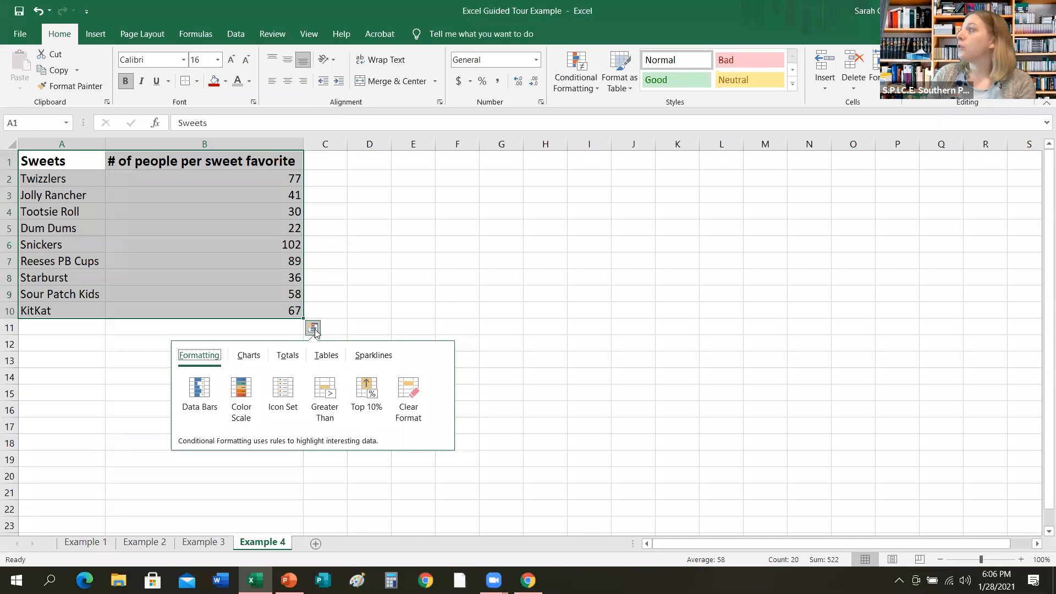
left_click(324, 356)
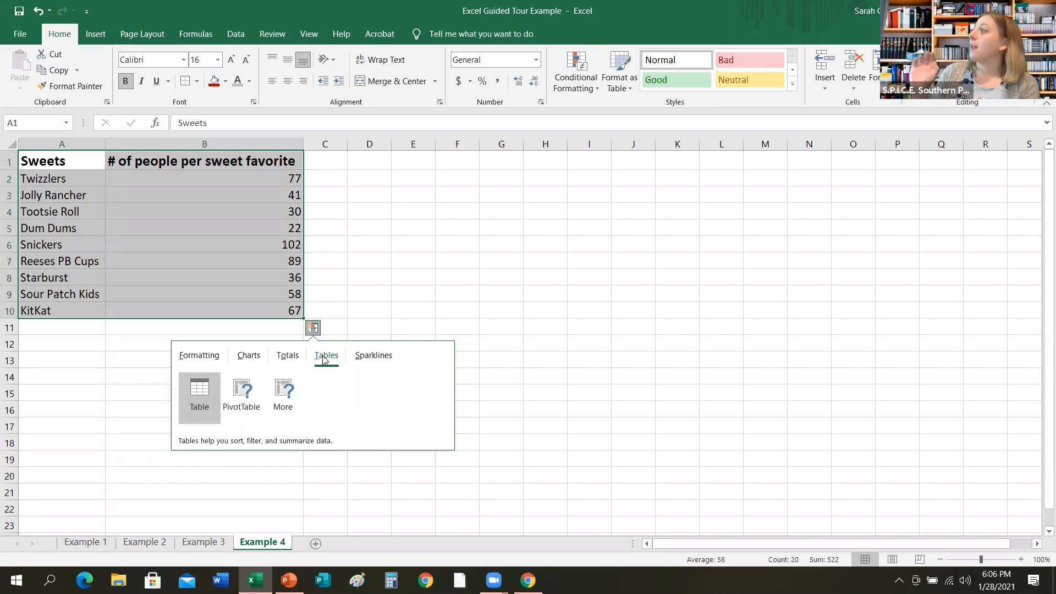
left_click(197, 396)
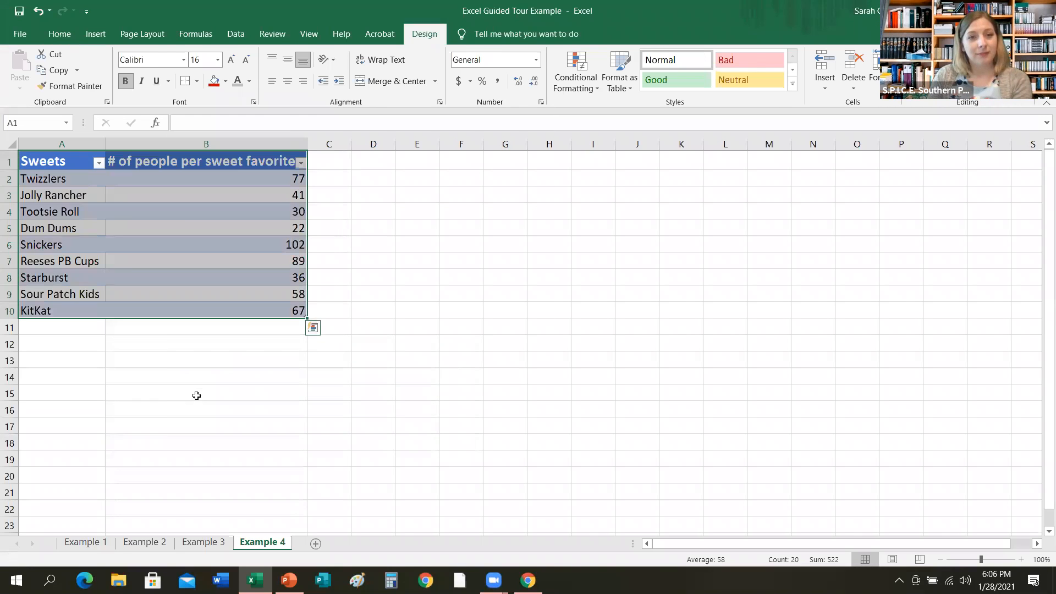
left_click(281, 365)
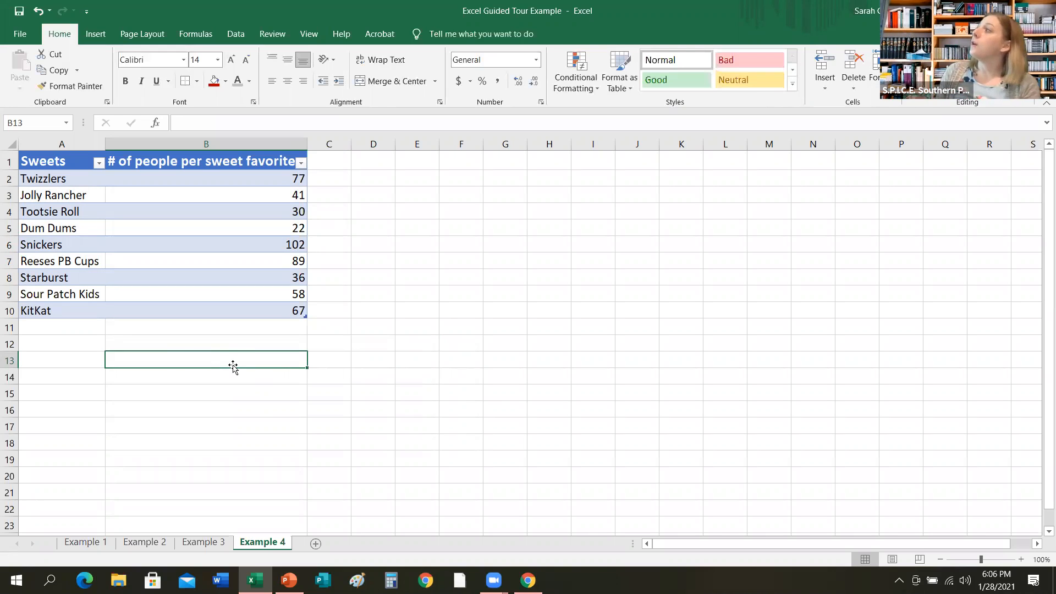
Sort the table by Sweets A to Z, then by # of people per sweet favorite smallest to largest.
left_click(98, 167)
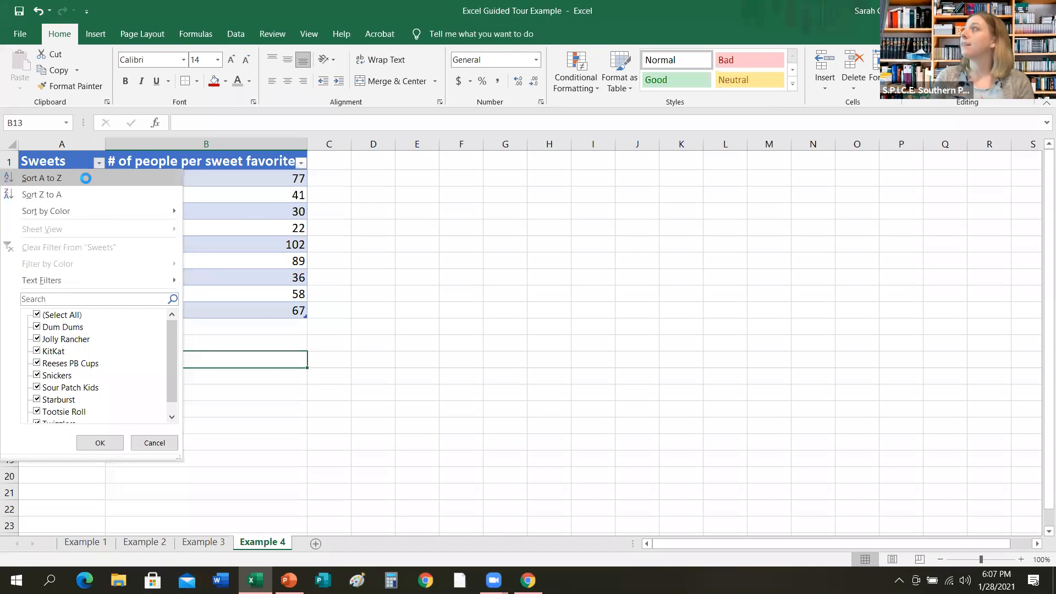
left_click(86, 178)
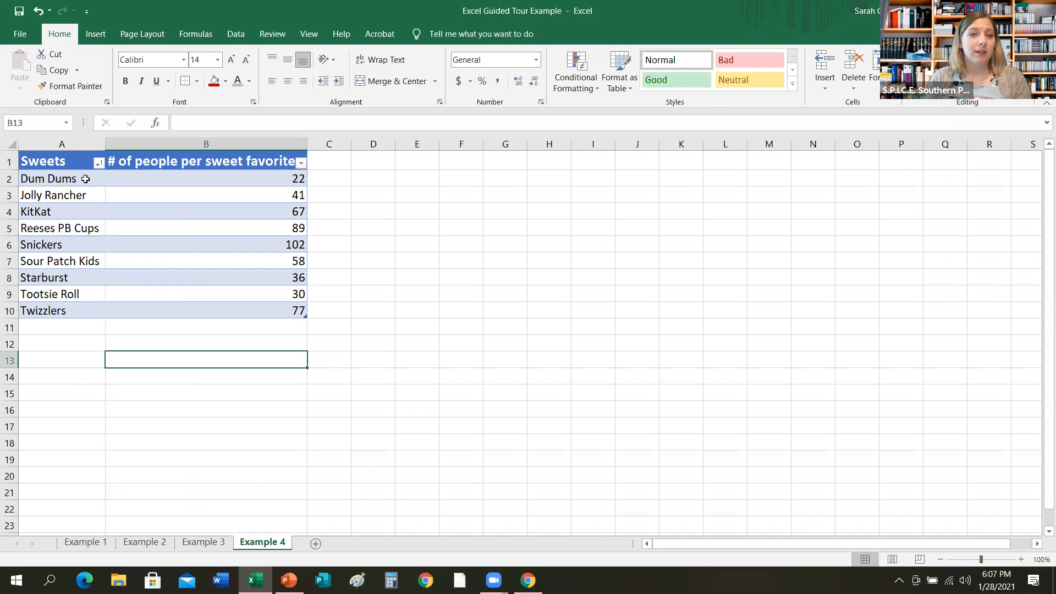
left_click(301, 164)
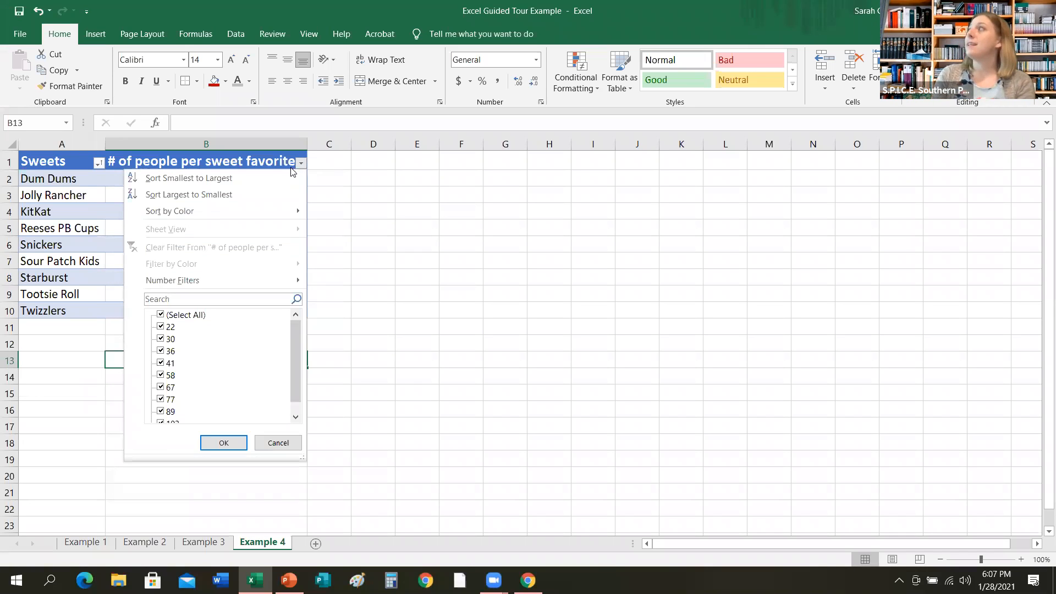
left_click(261, 179)
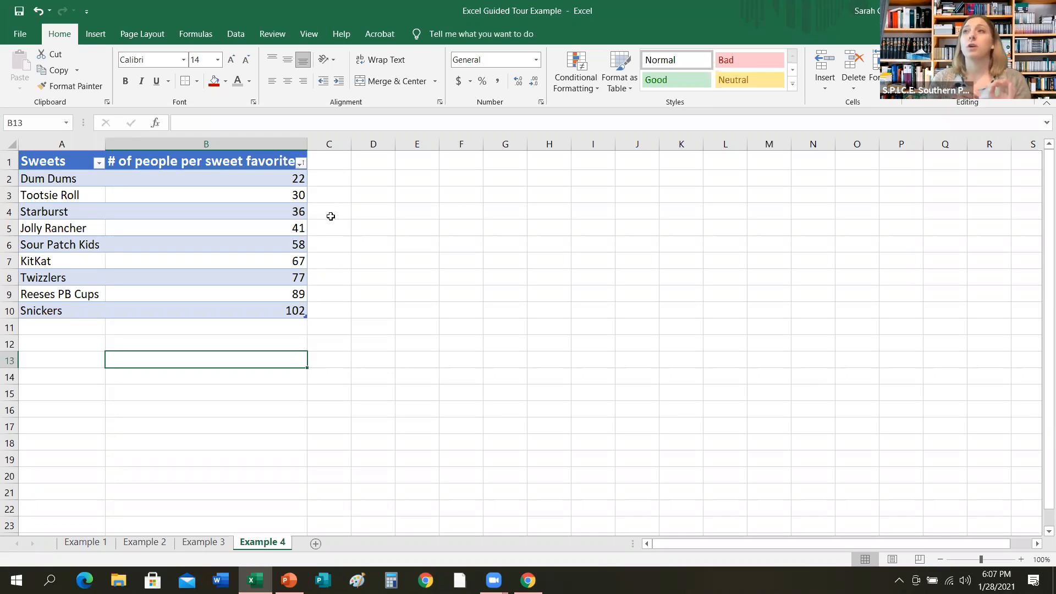
Insert a clustered column chart of the table data using the Quick Analysis Charts option.
left_click(60, 162)
left_click_drag(60, 162, 160, 306)
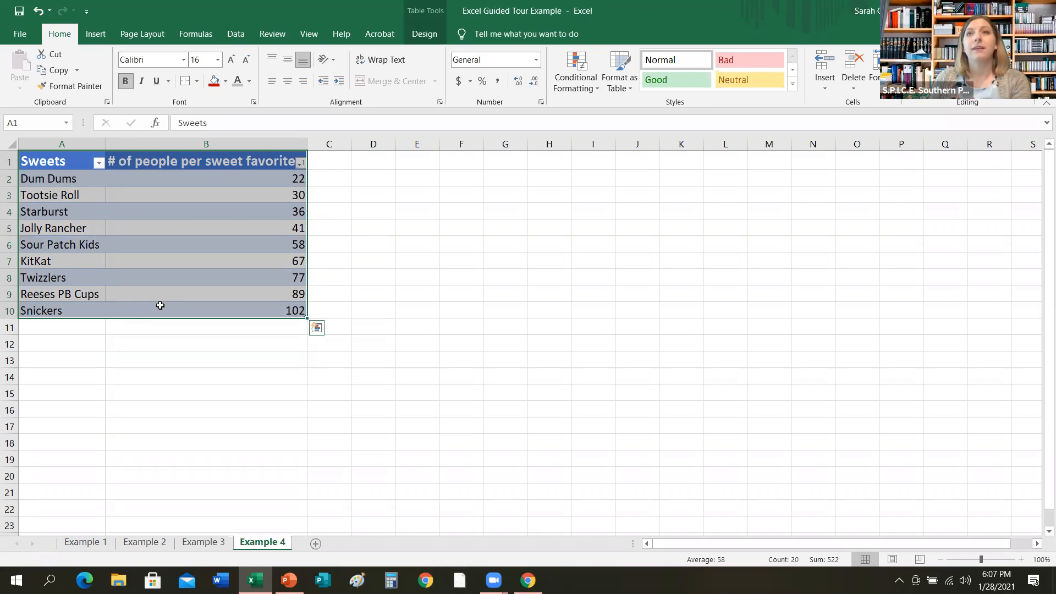
left_click(318, 331)
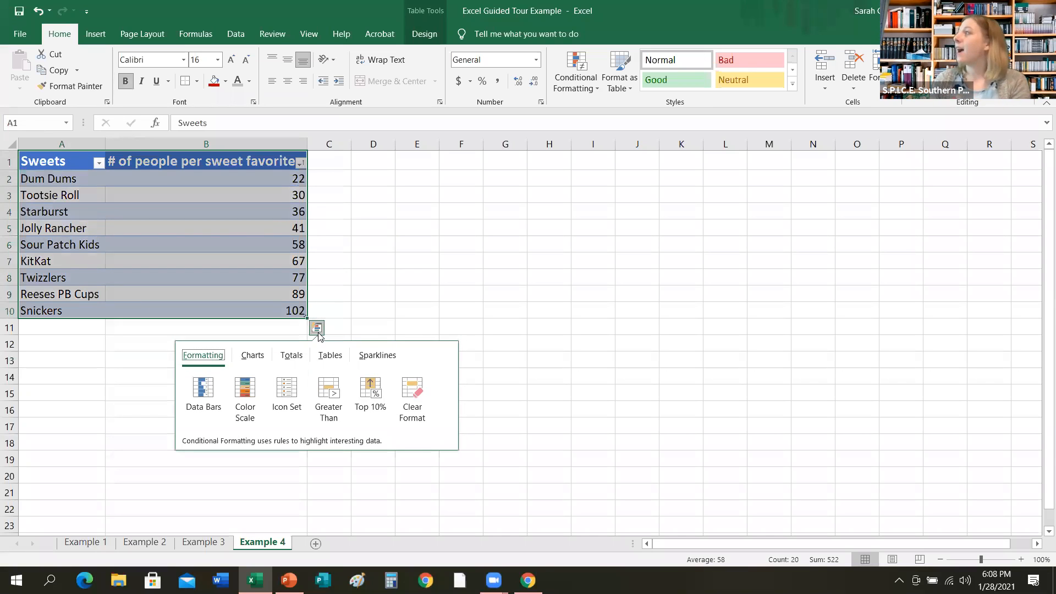
left_click(253, 355)
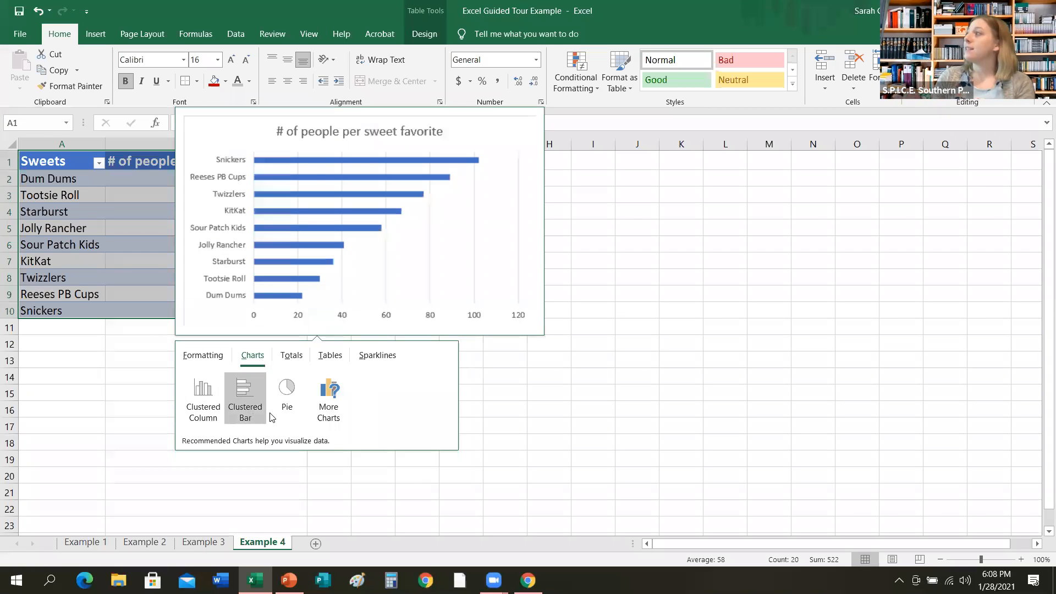
left_click(195, 412)
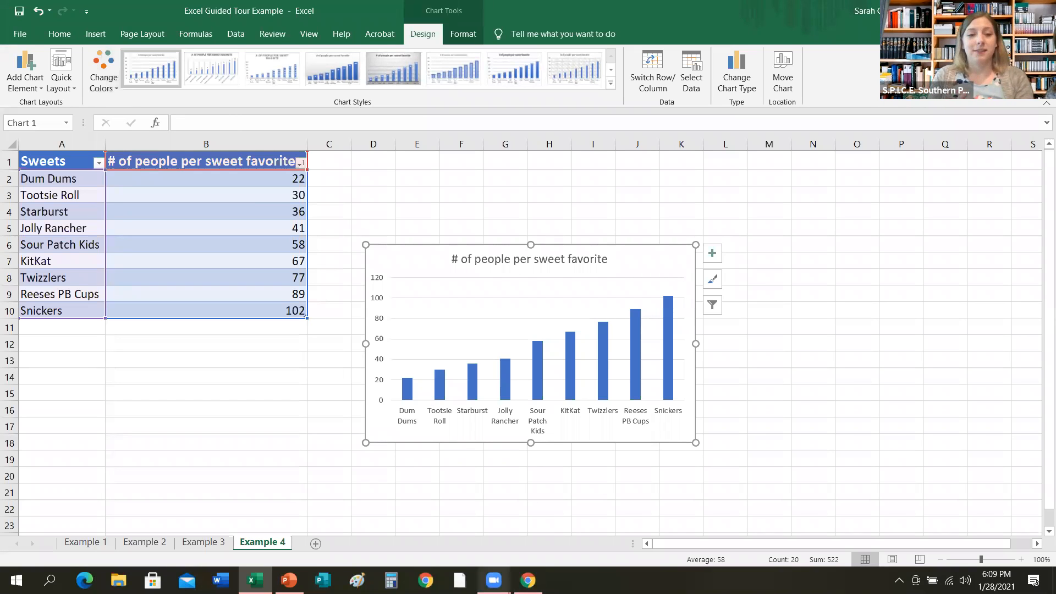
Advance the slide show to the Google Sheets slide and switch to the untitled Google Sheets spreadsheet in the browser.
mouse_move(493, 579)
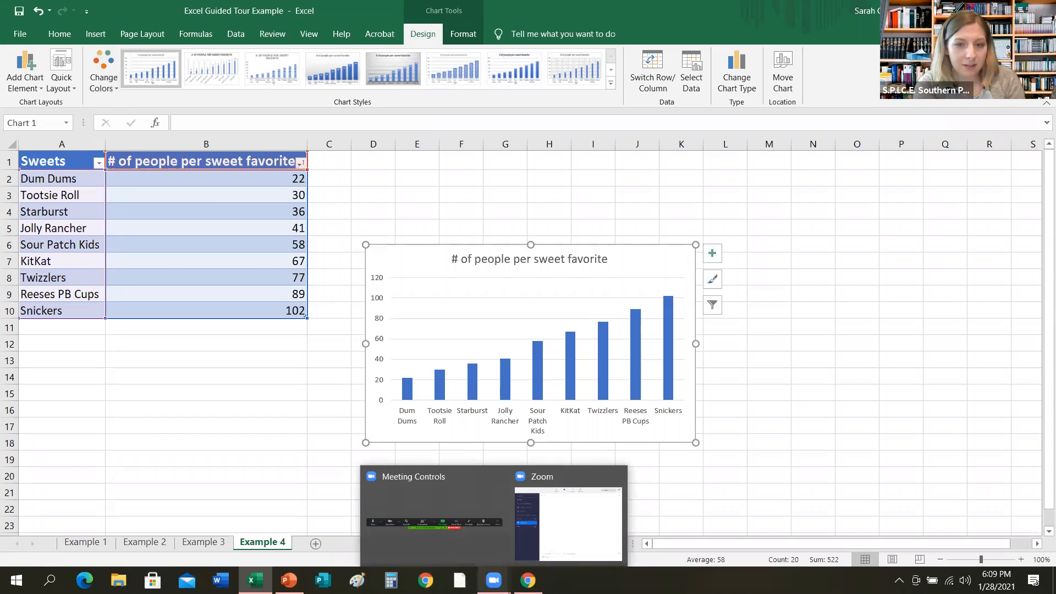
left_click(543, 555)
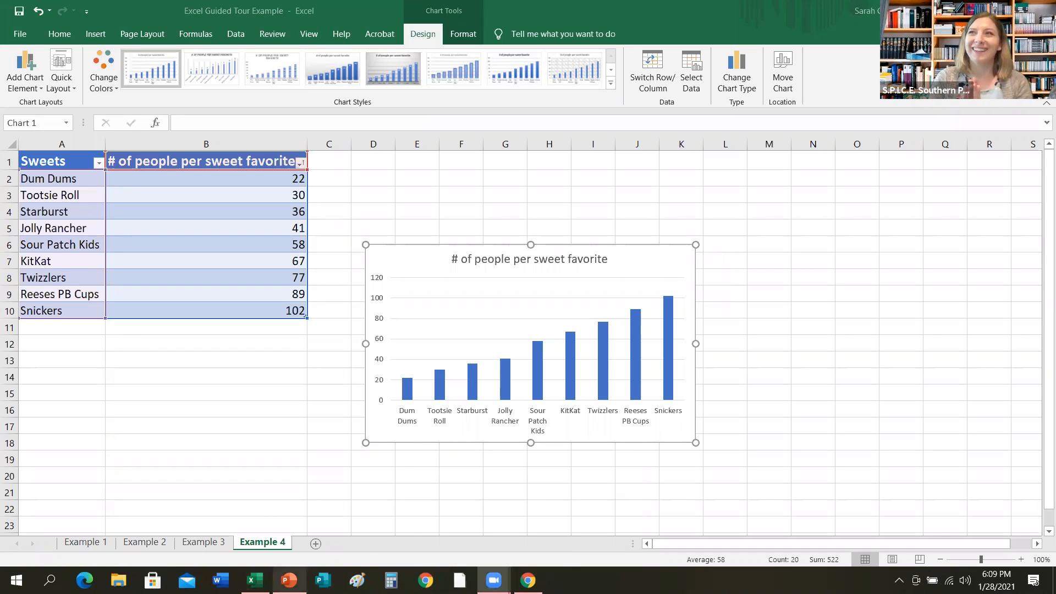
mouse_move(290, 580)
left_click(289, 522)
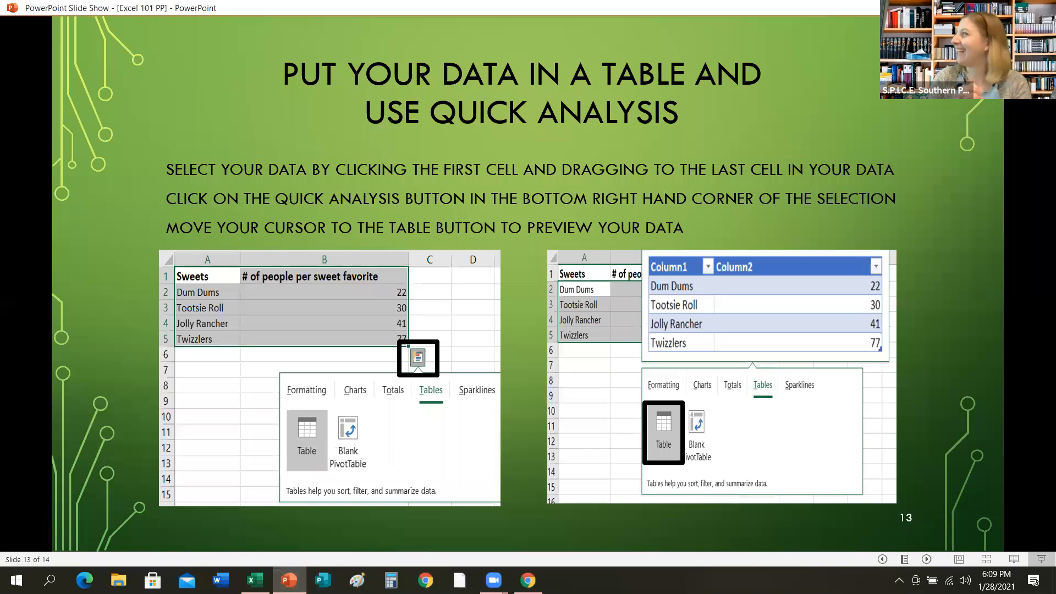
key("Right")
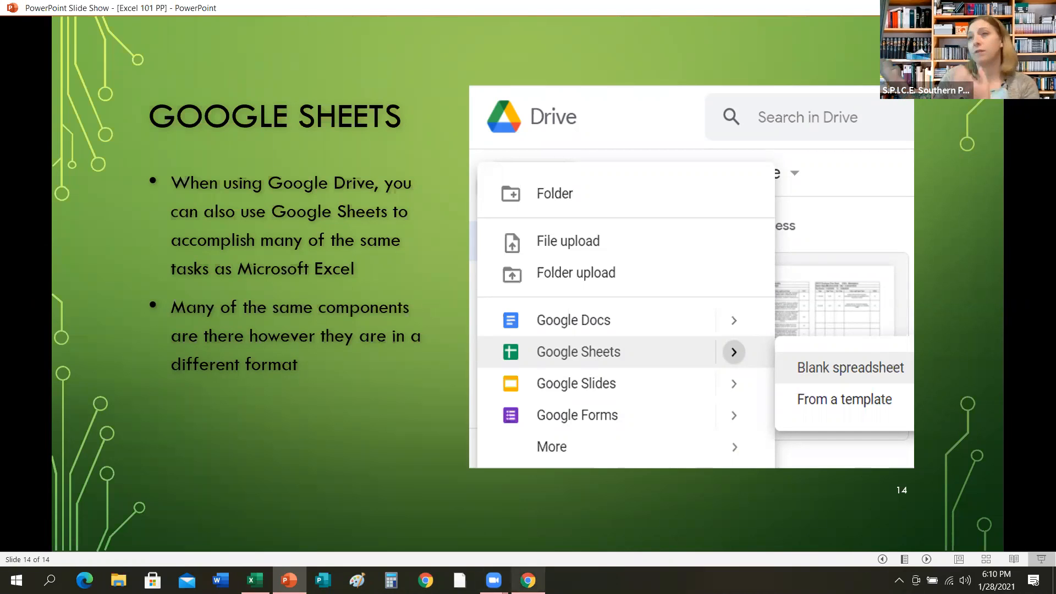
left_click(528, 580)
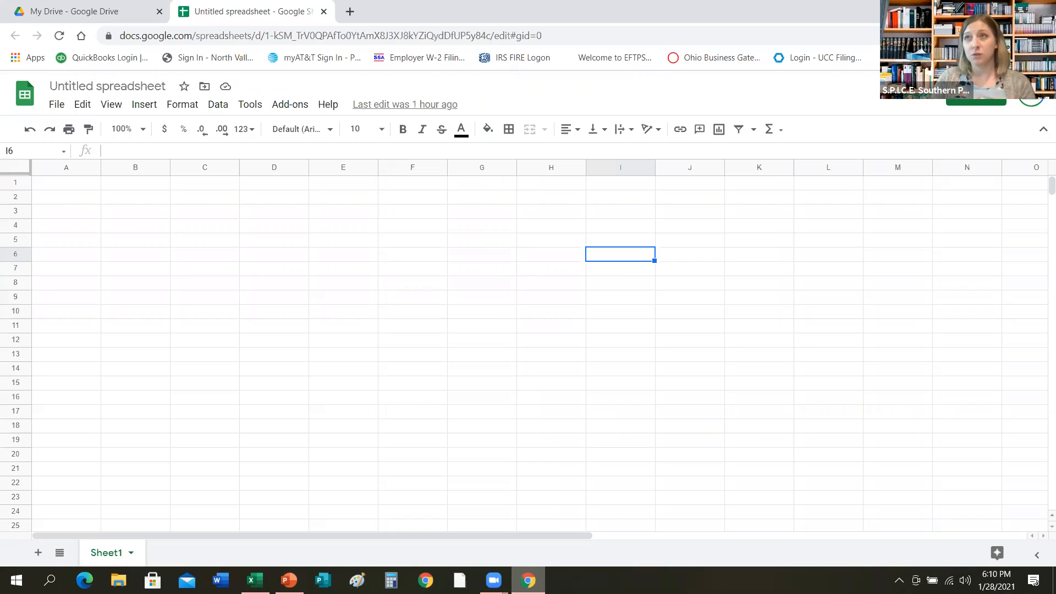
mouse_move(506, 573)
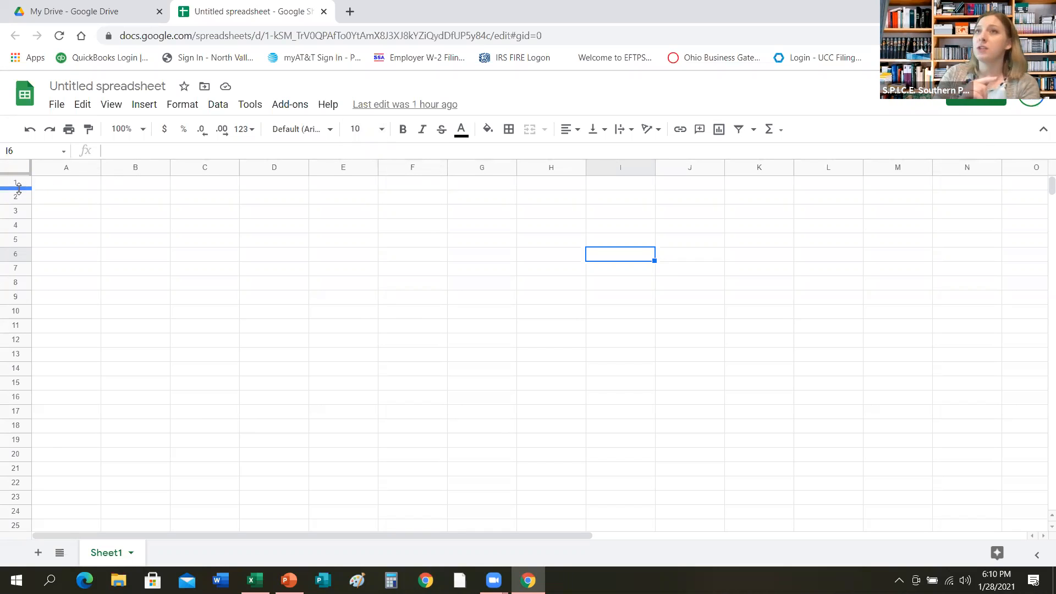
Widen column A and make row 1 taller in the blank spreadsheet.
left_click(104, 166)
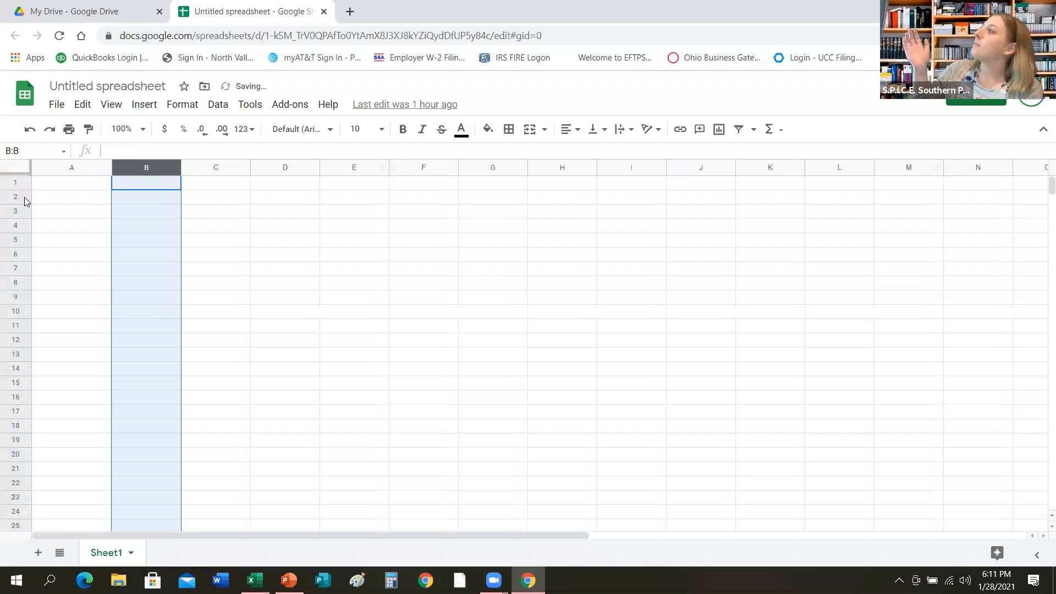
left_click_drag(9, 189, 9, 200)
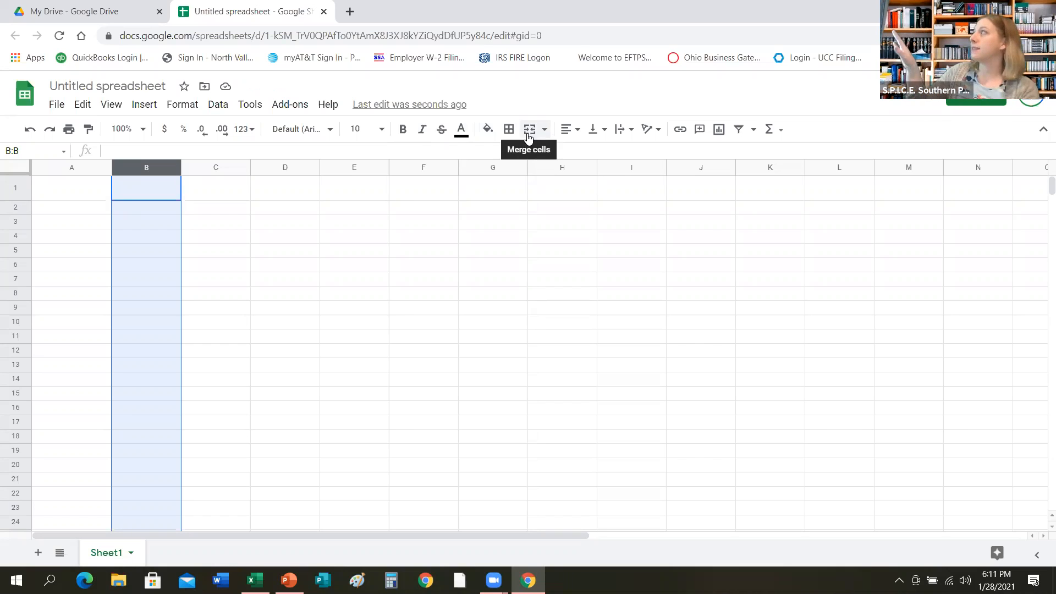
Examine the horizontal align, vertical align, text wrapping and functions options for column B.
left_click(575, 141)
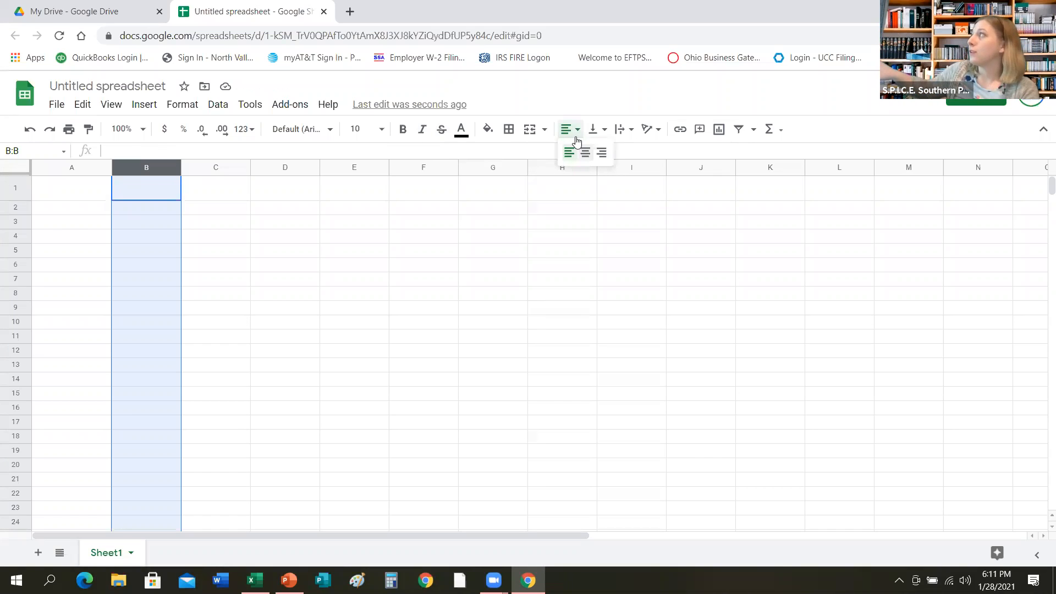
left_click(604, 131)
left_click(608, 133)
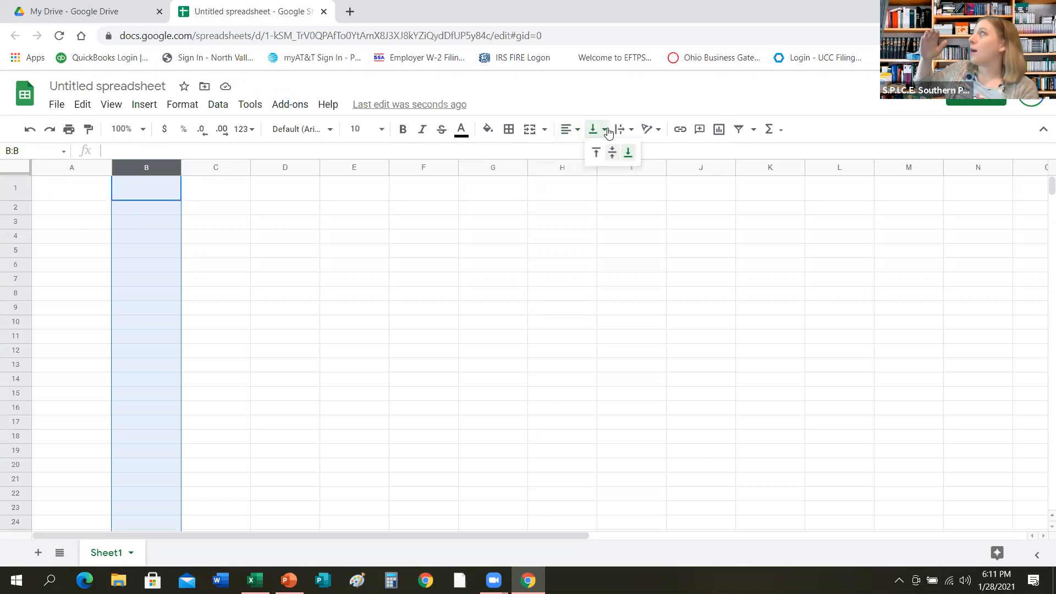
left_click(631, 132)
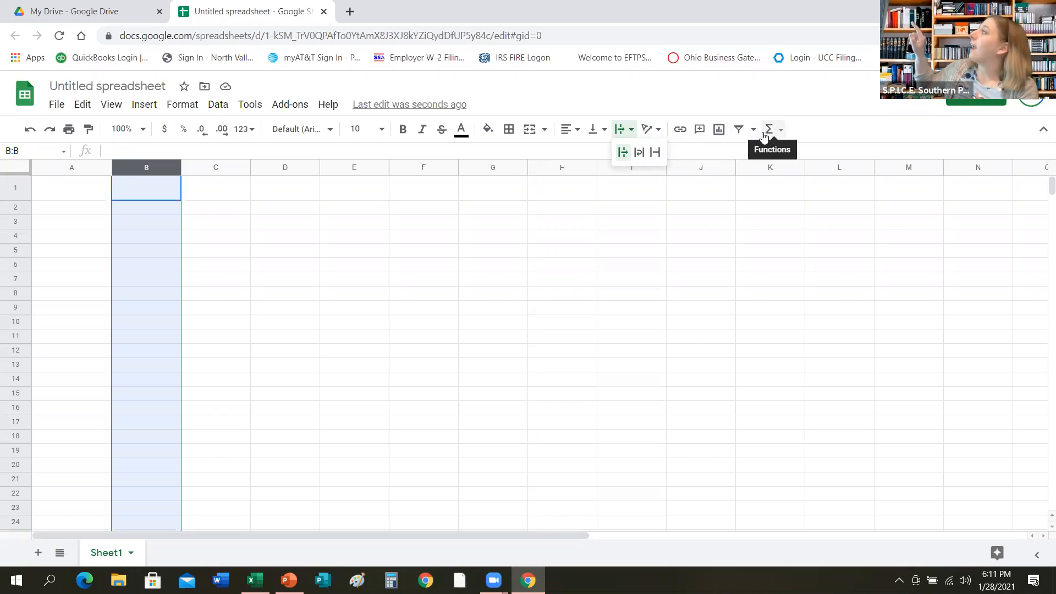
left_click(781, 134)
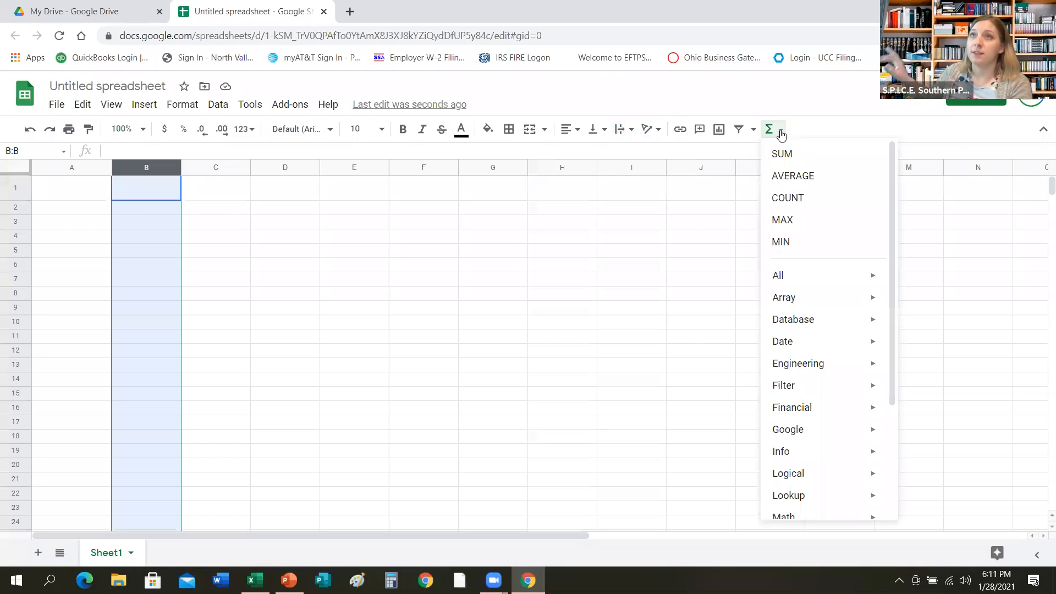
left_click(422, 281)
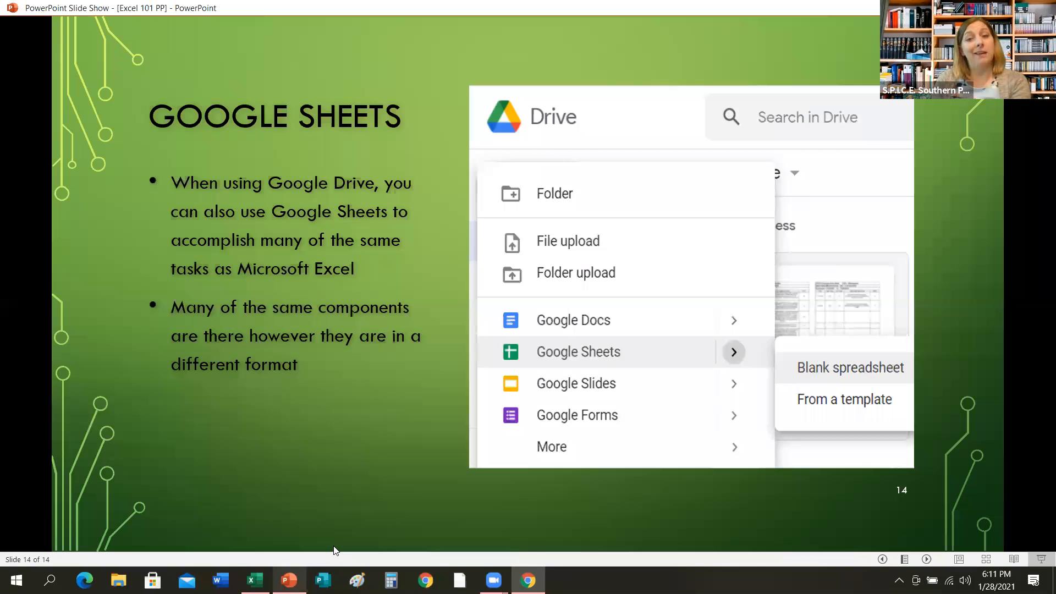
Switch back to the Excel 101 slide show and return to the Google Sheets slide after its end.
left_click(333, 546)
left_click(334, 547)
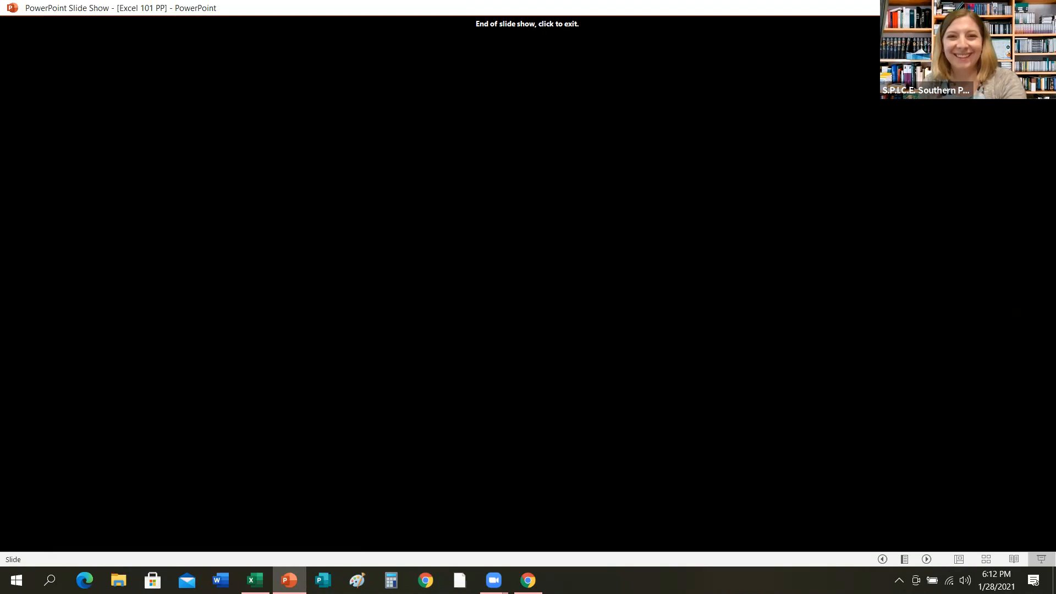
key("Left")
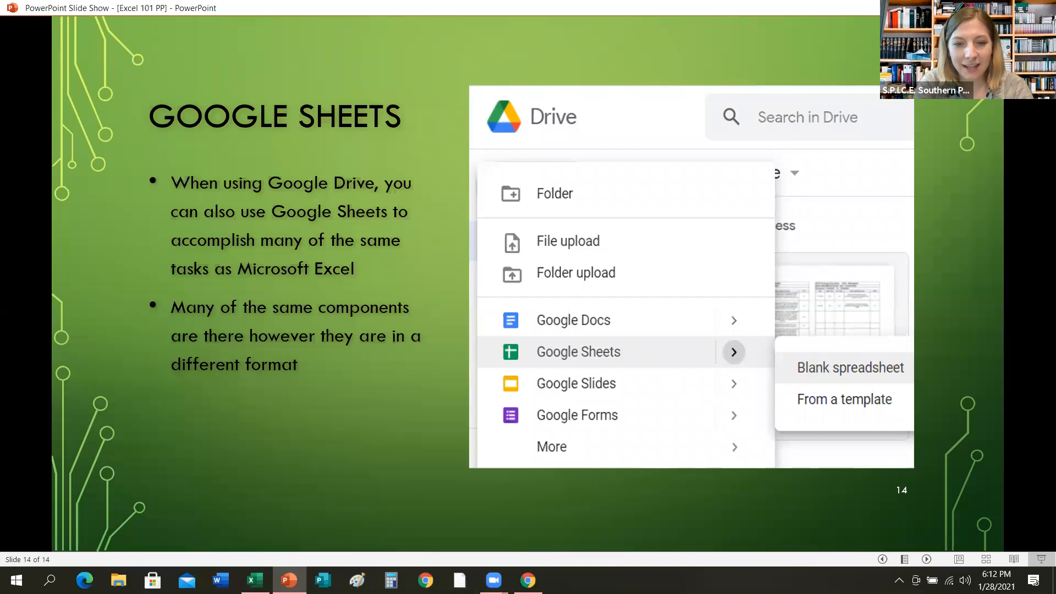
left_click(567, 553)
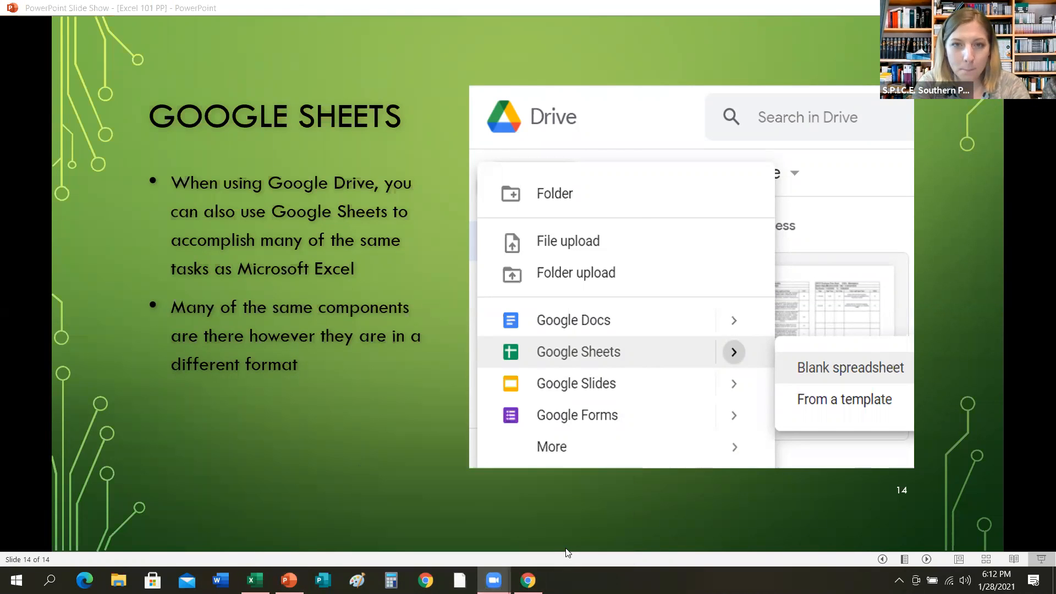